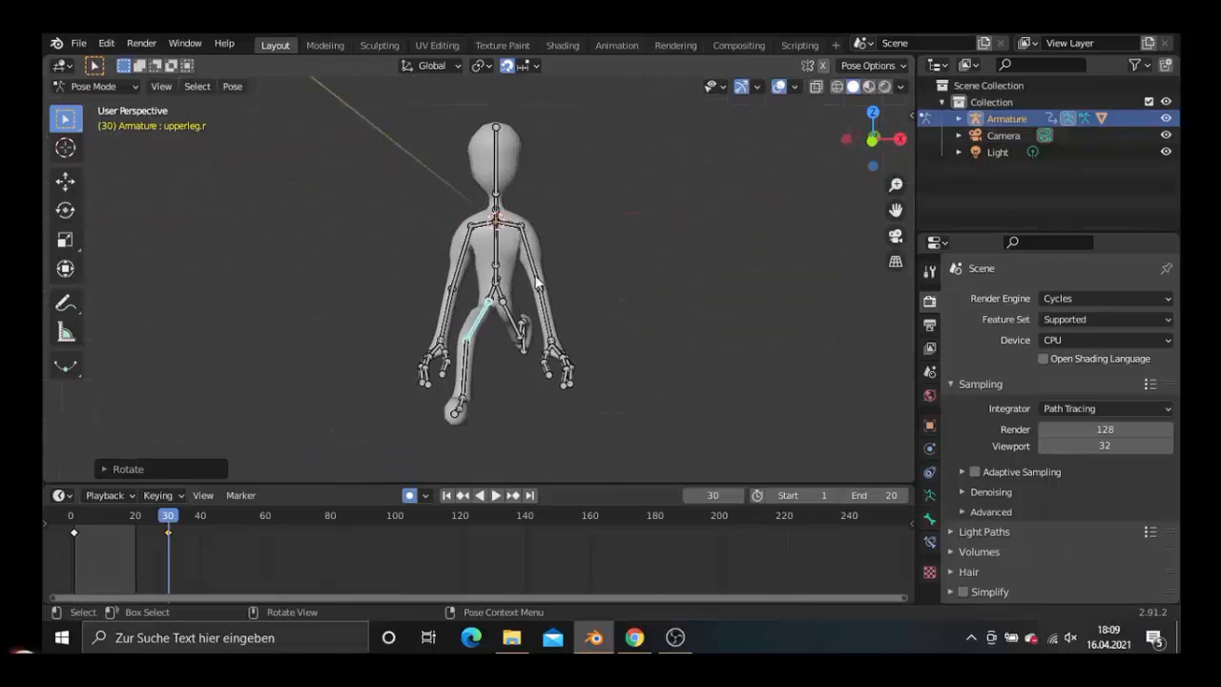
Step: Pose the arms for running at frame 30: swing the left arm forward with a bent elbow and rotate the right arm backward
left_click(536, 276)
key("KP_3")
key("r")
left_click(486, 339)
left_click(353, 291)
key("r")
left_click(334, 258)
left_click(526, 234)
left_click(489, 286)
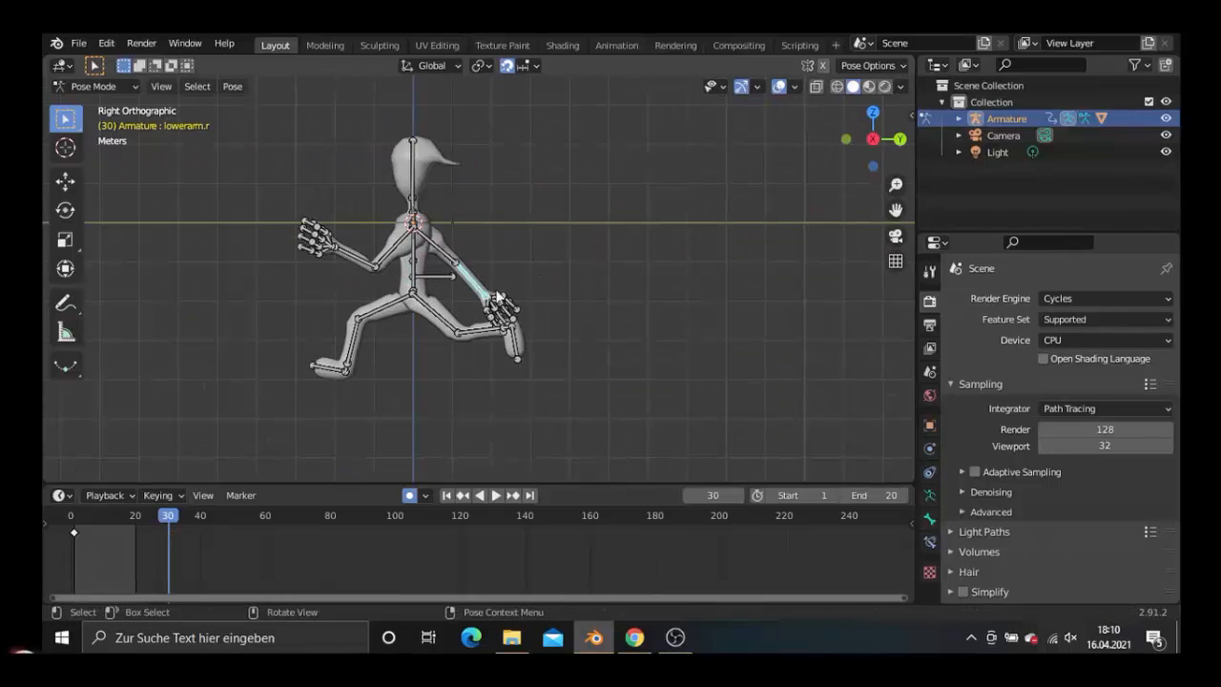
key("r")
Step: Copy the pose of all bones, paste it X-flipped at frame 60, and play back the animation
middle_click_drag(458, 392, 621, 414)
key("KP_3")
key("a")
key("ctrl+c")
left_click(265, 515)
key("ctrl+shift+v")
left_click_drag(76, 516, 179, 529)
key("space")
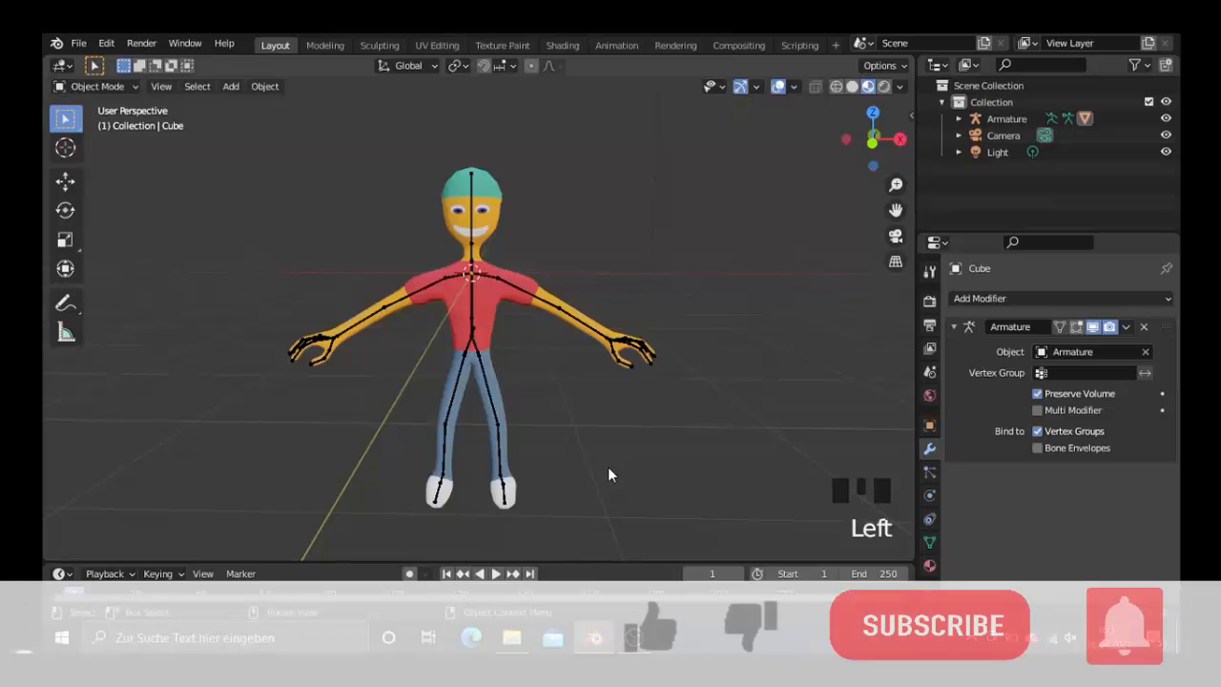
Step: Select the coloured character's armature and switch it to Pose Mode
middle_click_drag(608, 466, 605, 453)
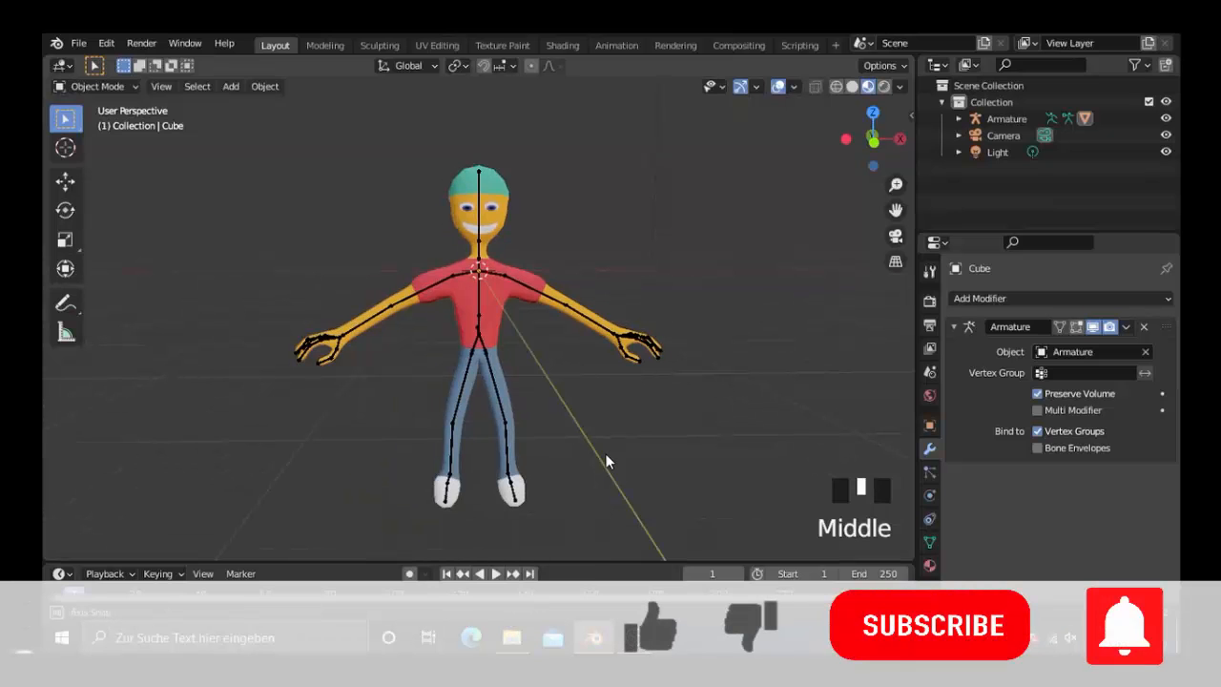
left_click(95, 86)
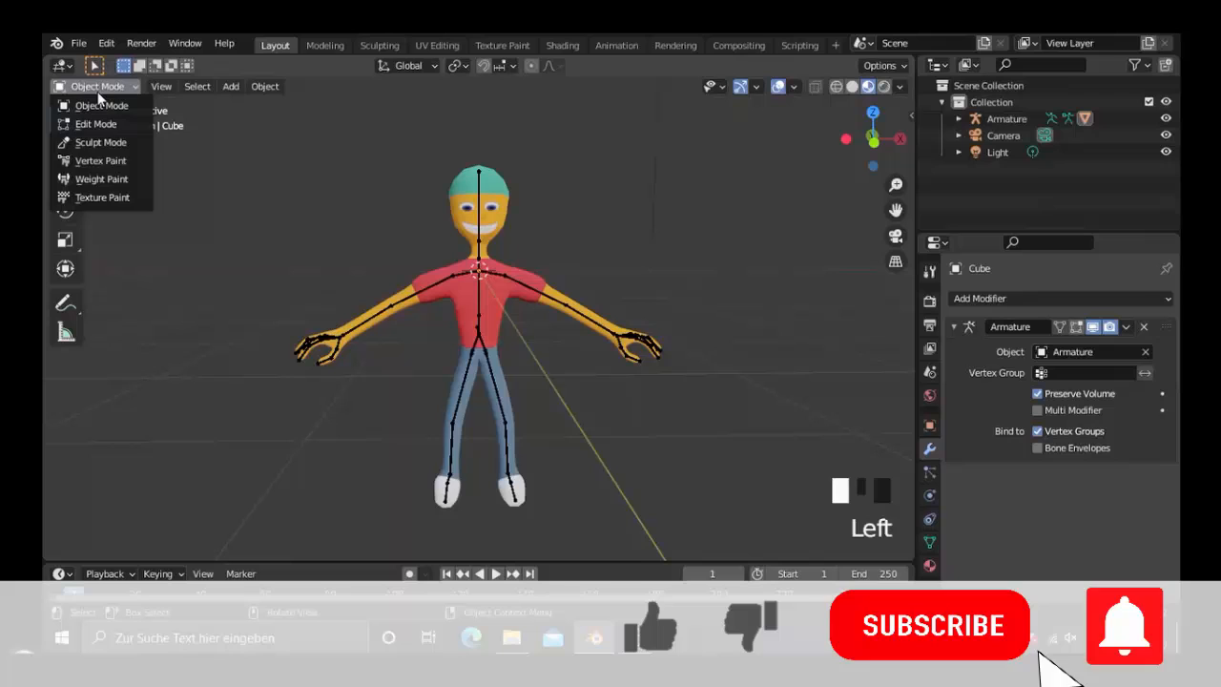
left_click(480, 196)
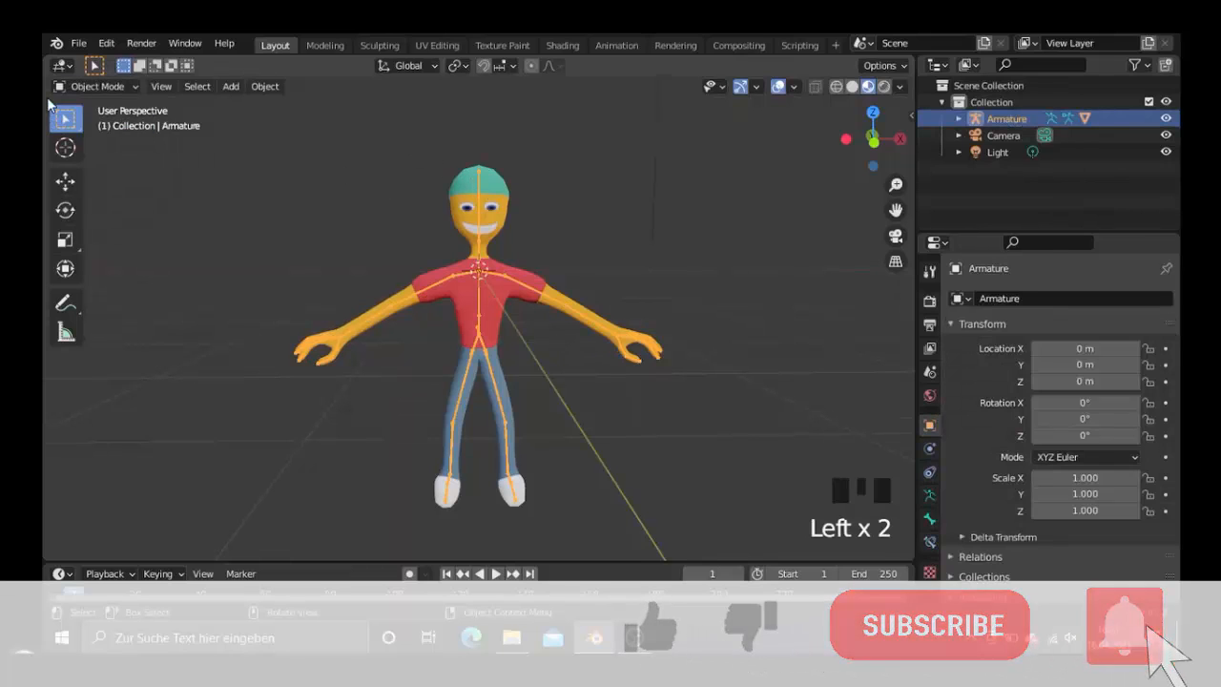
left_click(95, 85)
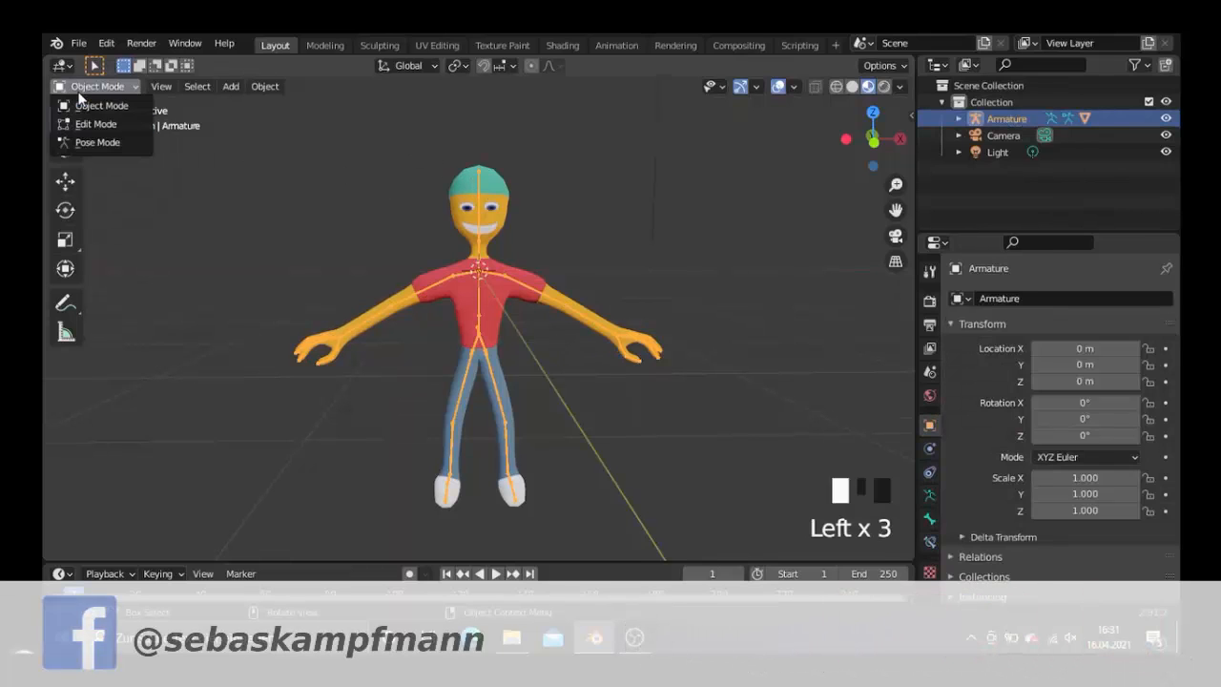
left_click(98, 142)
Step: Enable snapping and rotate the left upper arm bone about 47° down beside the body in front view
middle_click_drag(593, 239, 589, 239)
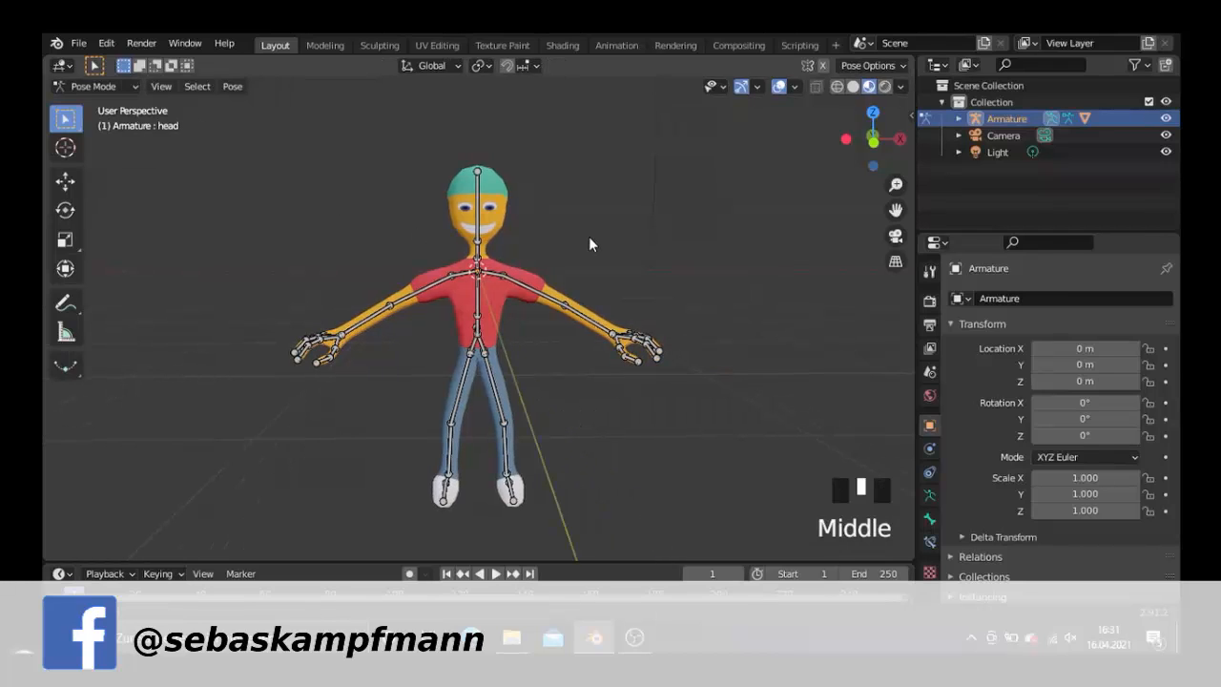
key("KP_1")
scroll(569, 302, "up", 2)
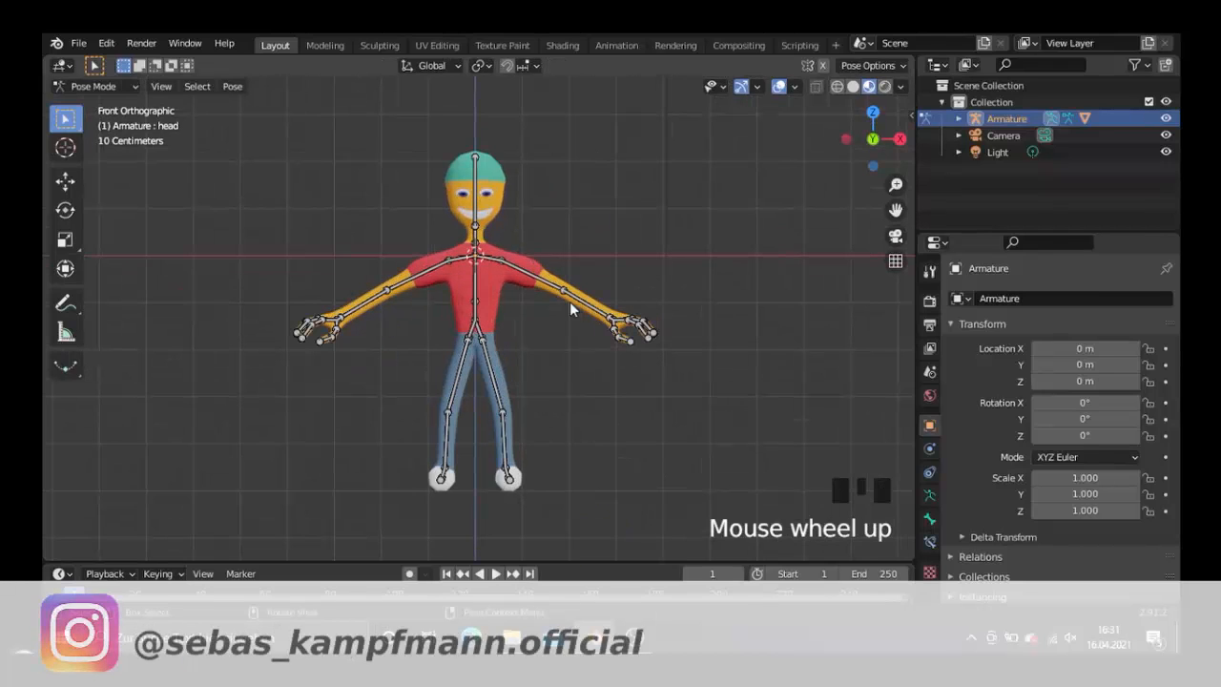
left_click(546, 283)
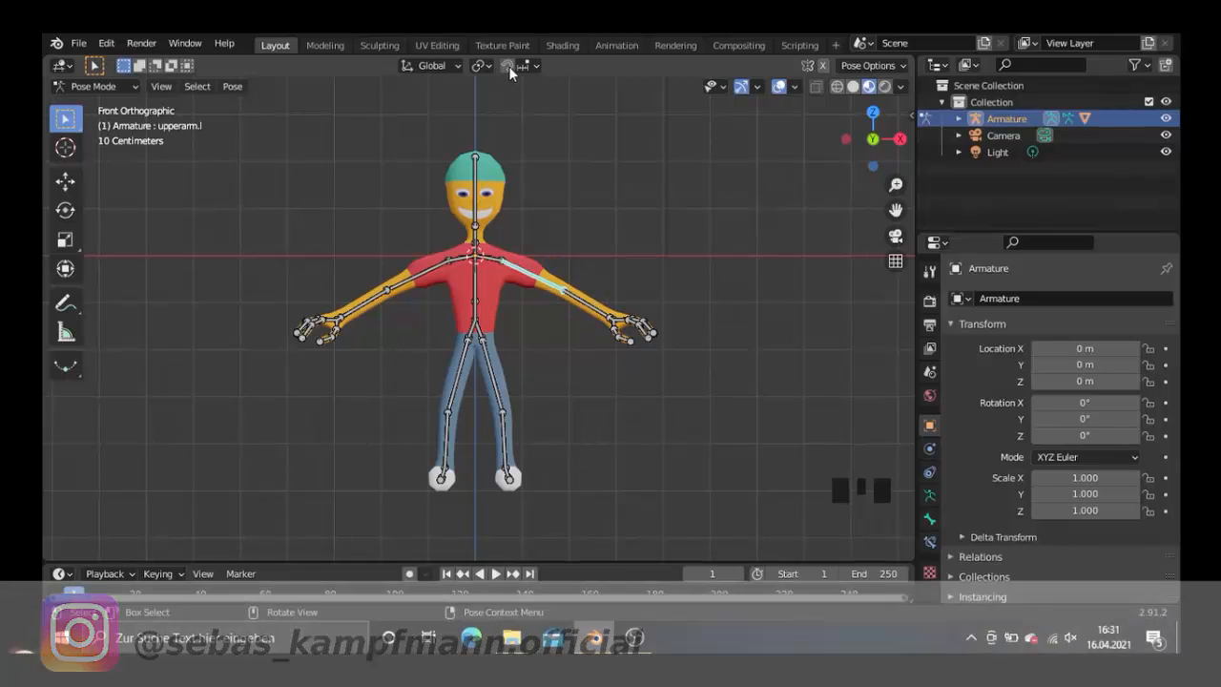
left_click(508, 65)
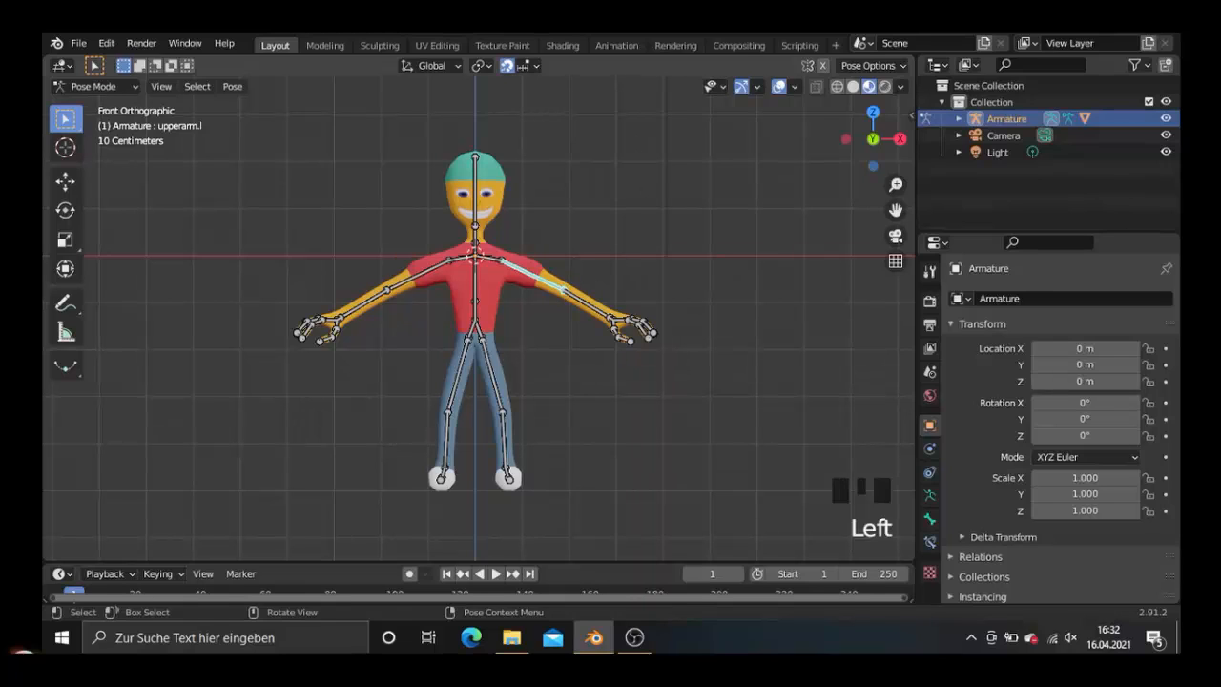
key("g")
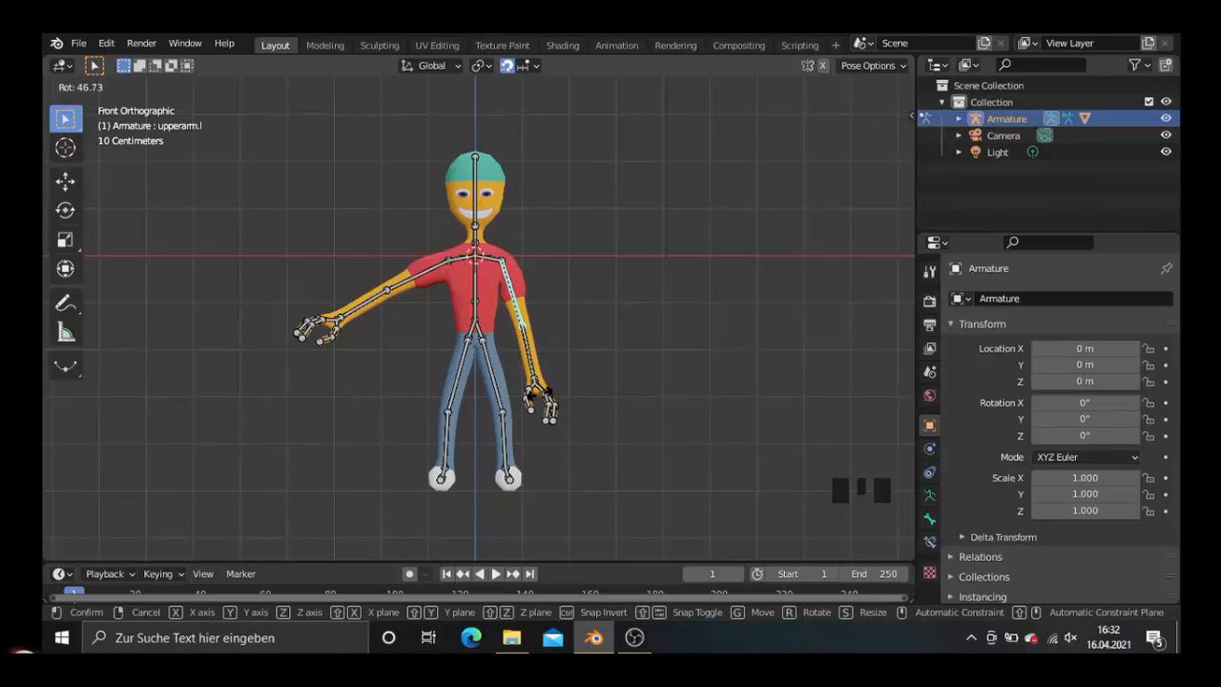
left_click(539, 393)
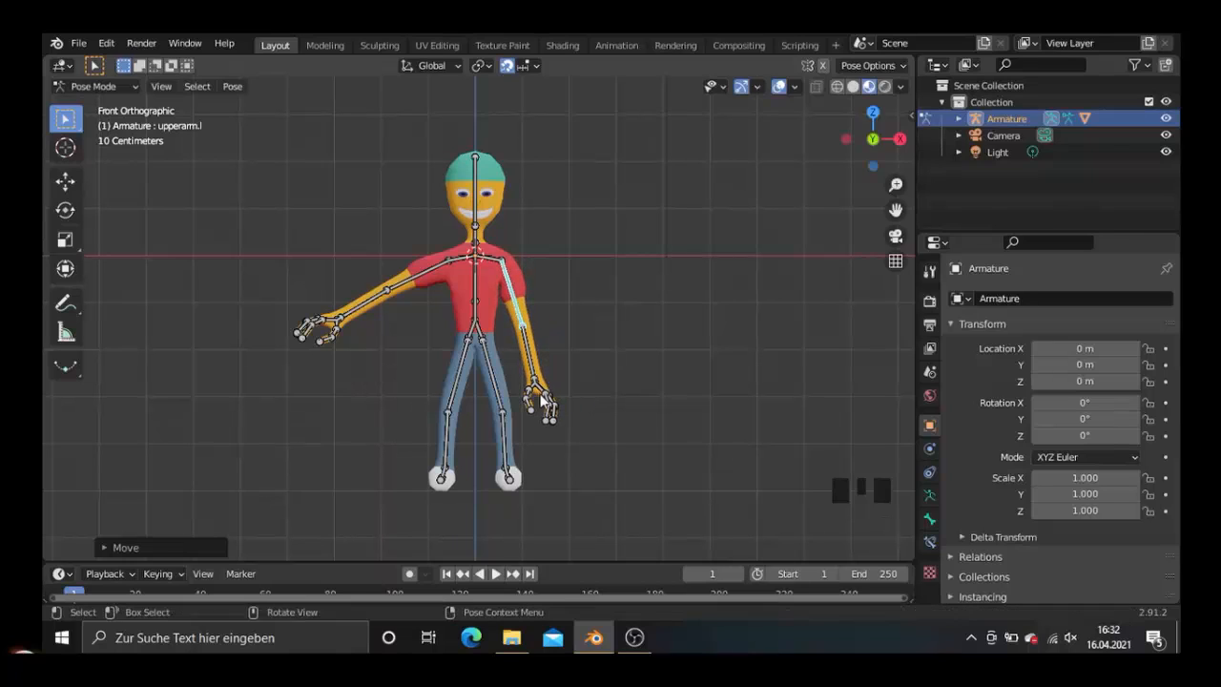
Step: Rotate the right upper arm bone about 47° down so it mirrors the left arm
left_click(400, 285)
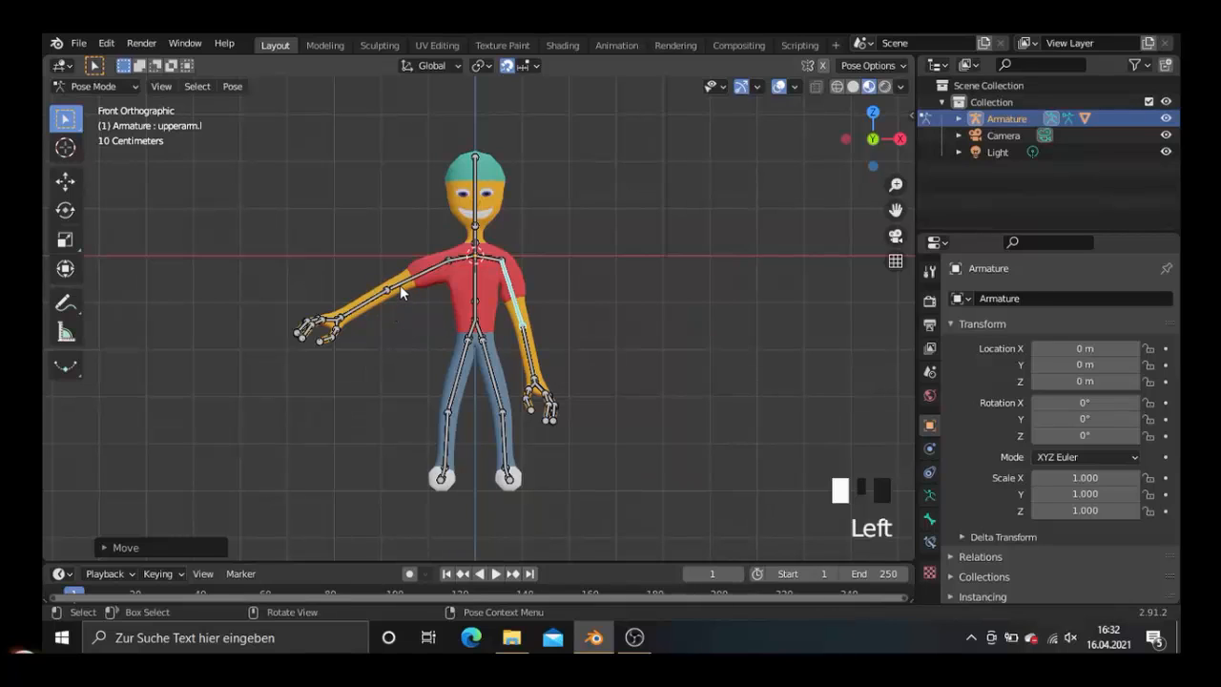
key("r")
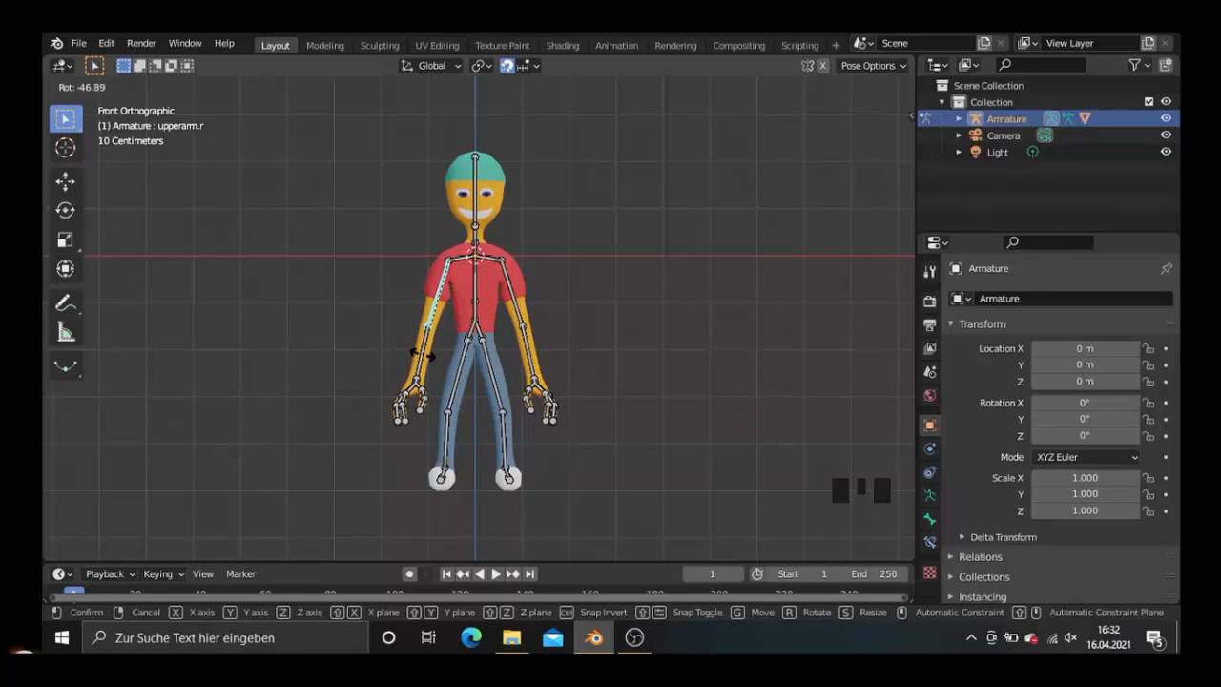
left_click(420, 357)
Step: Enlarge the timeline area below the front view so its tracks can be worked on
key("KP_1")
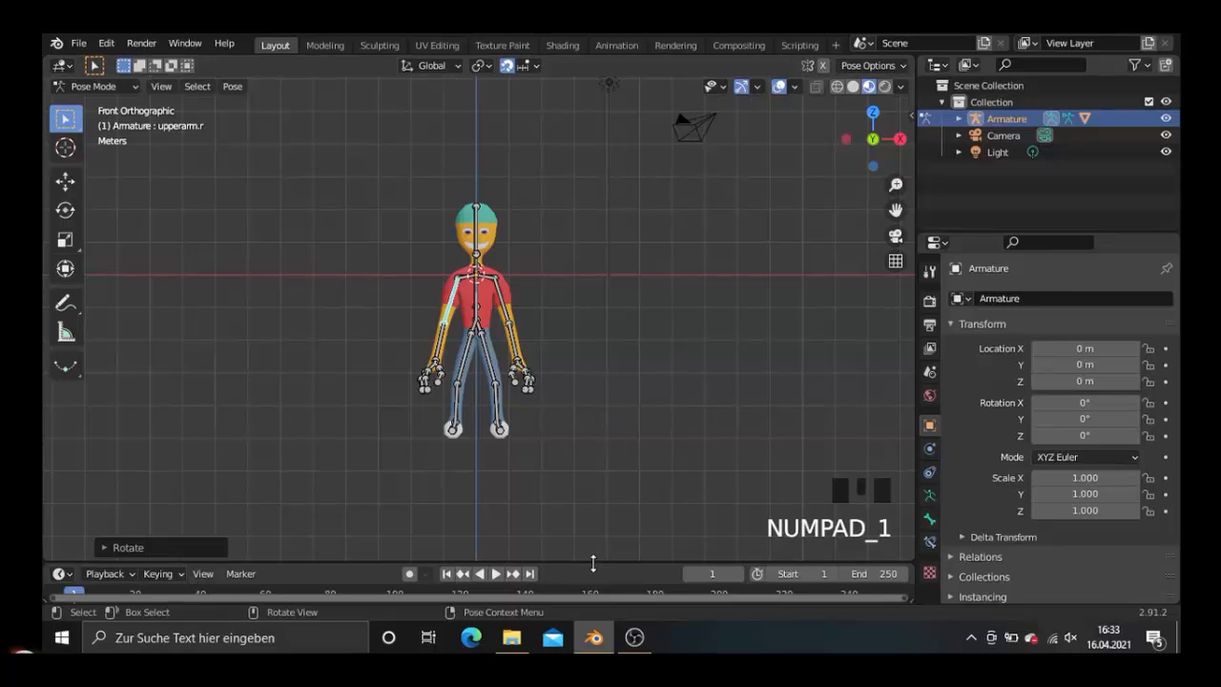
key("r")
left_click_drag(593, 508, 598, 461)
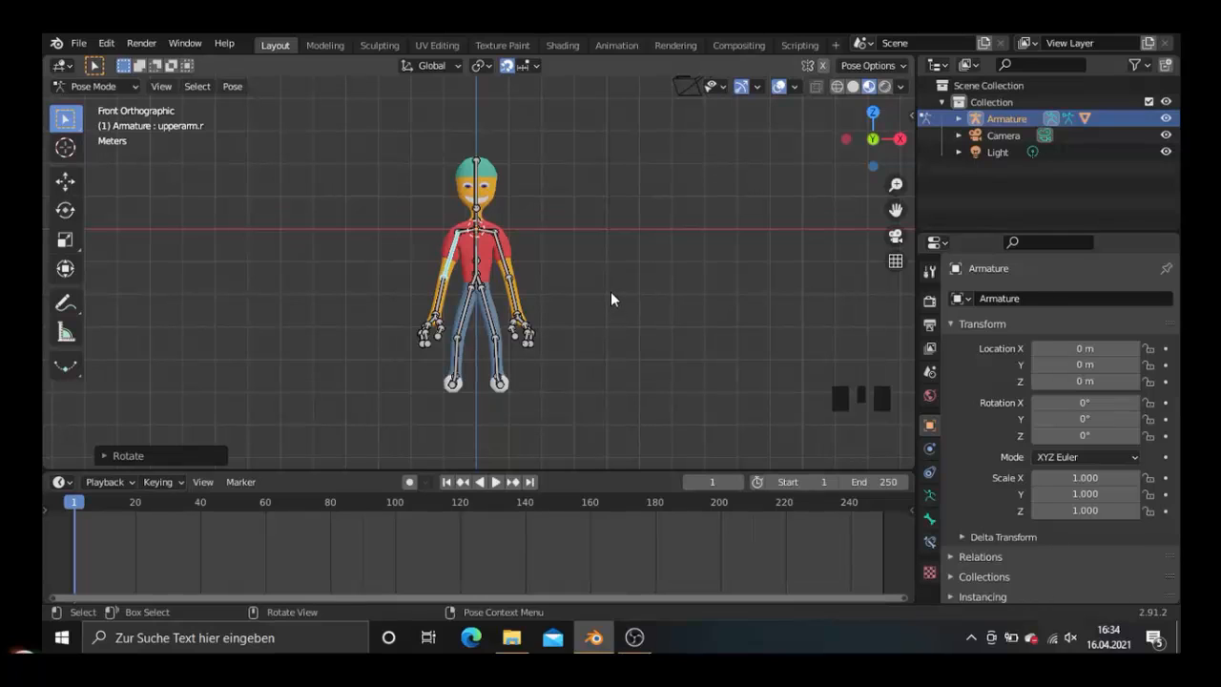
Step: Insert a Location, Rotation & Scale keyframe for all bones at frame 1
key("a")
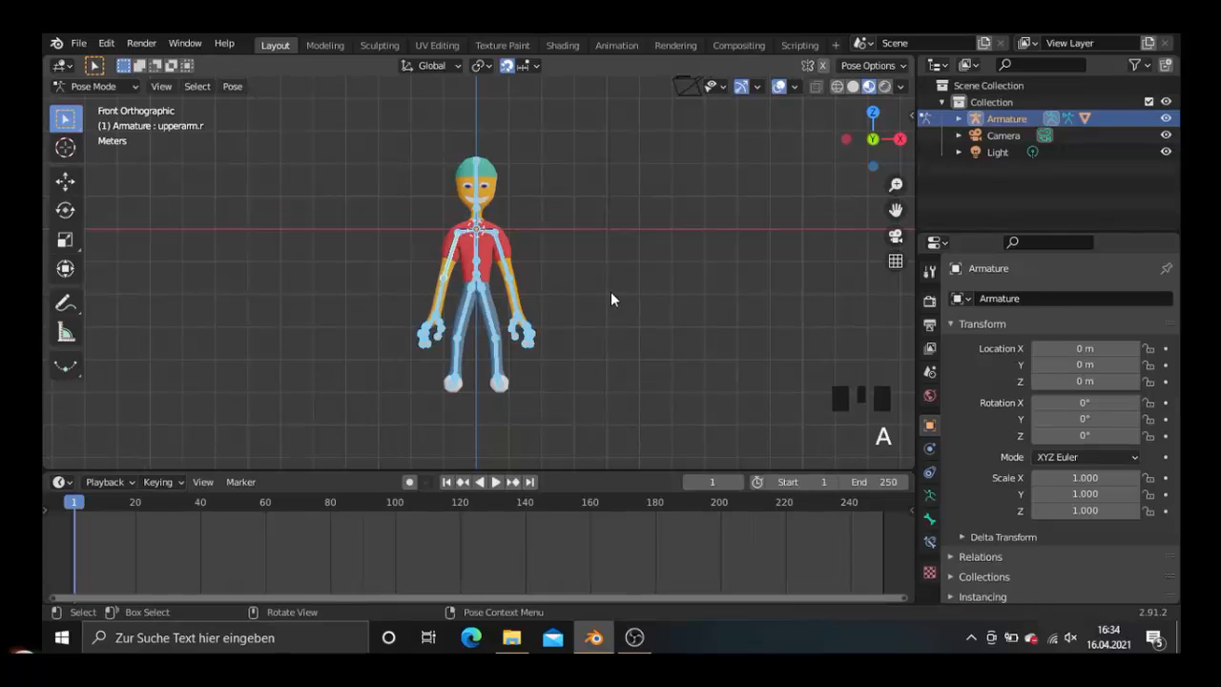
right_click(612, 294)
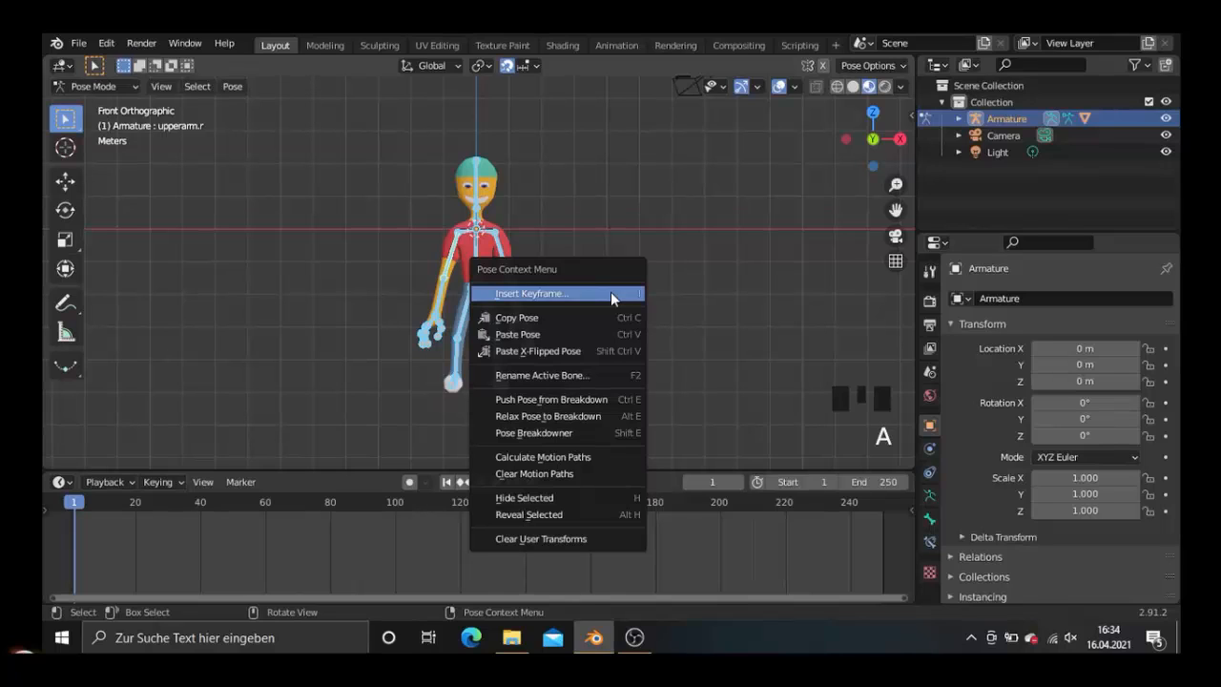
left_click(610, 294)
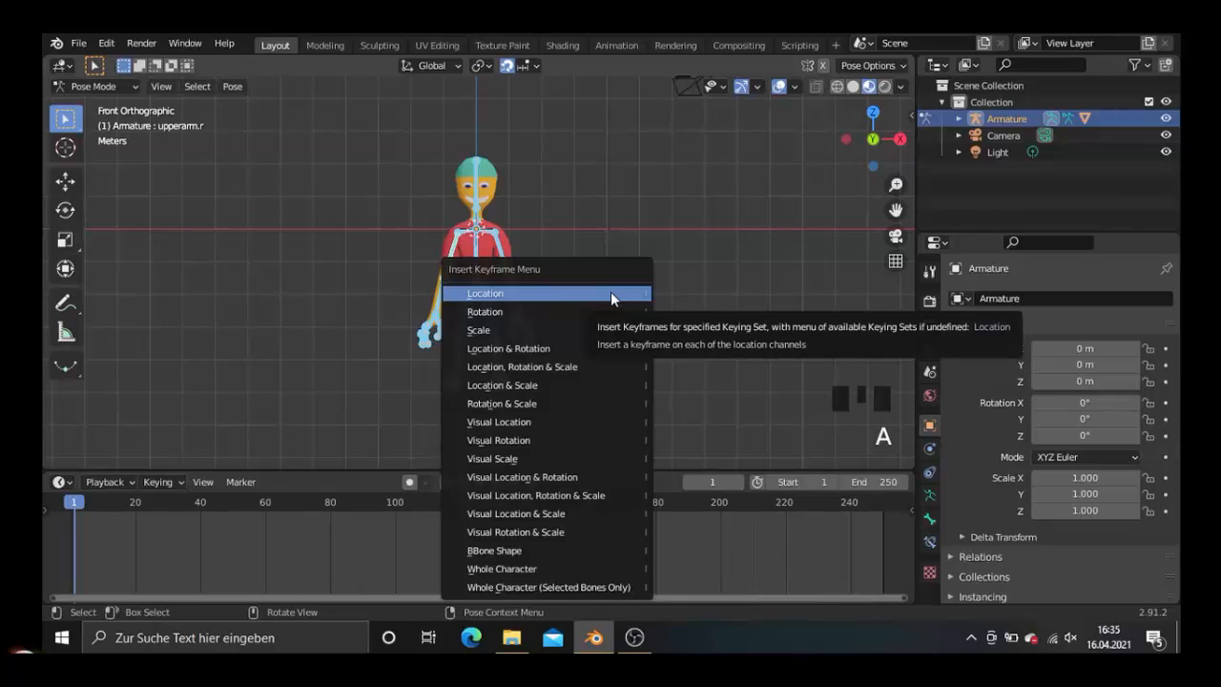
left_click(536, 367)
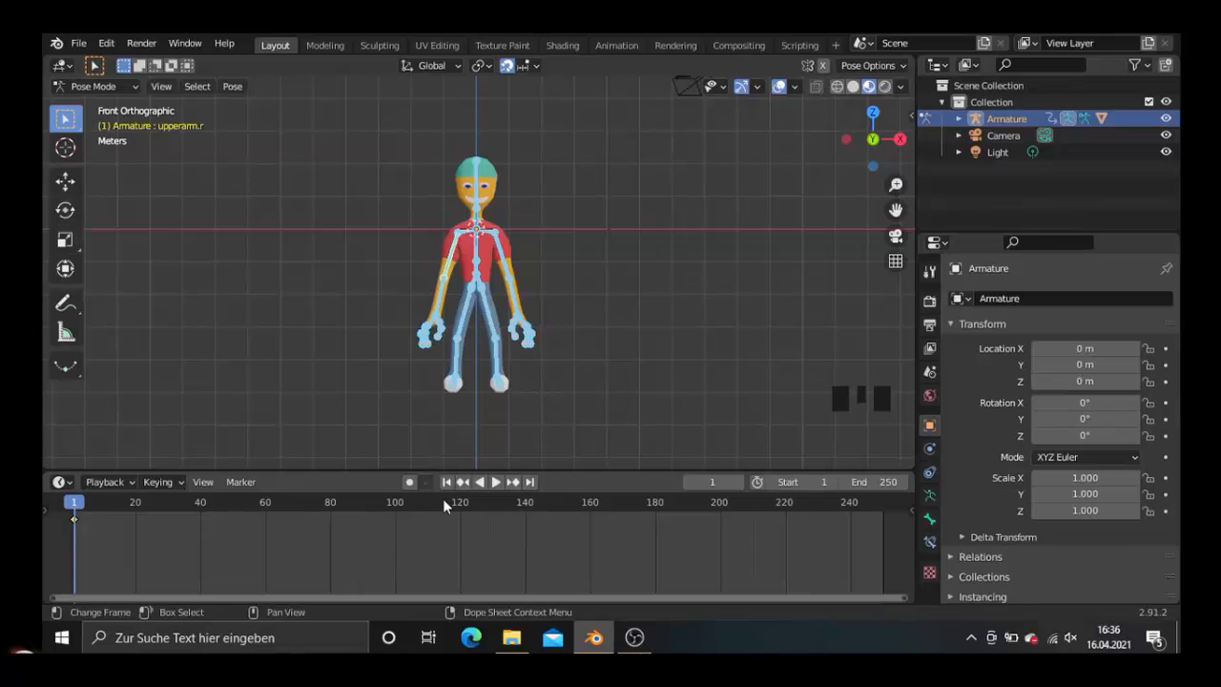
Step: Turn on auto keying and set the current frame to 20
left_click(409, 482)
key("space")
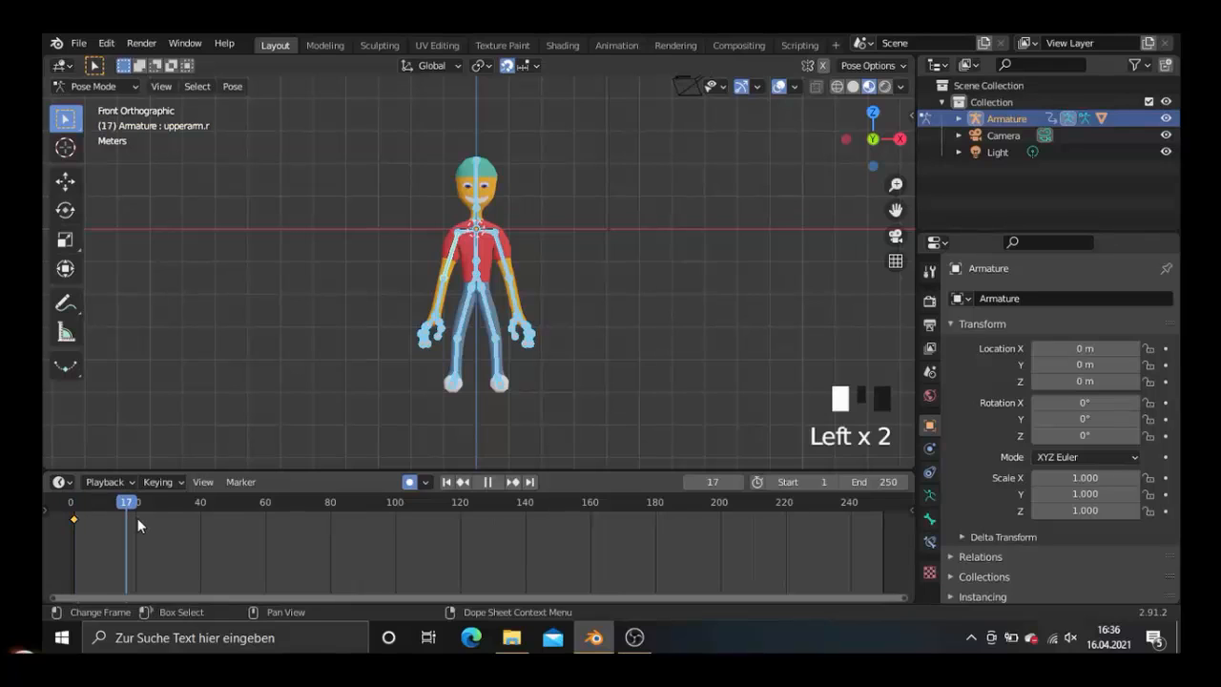
left_click(137, 518)
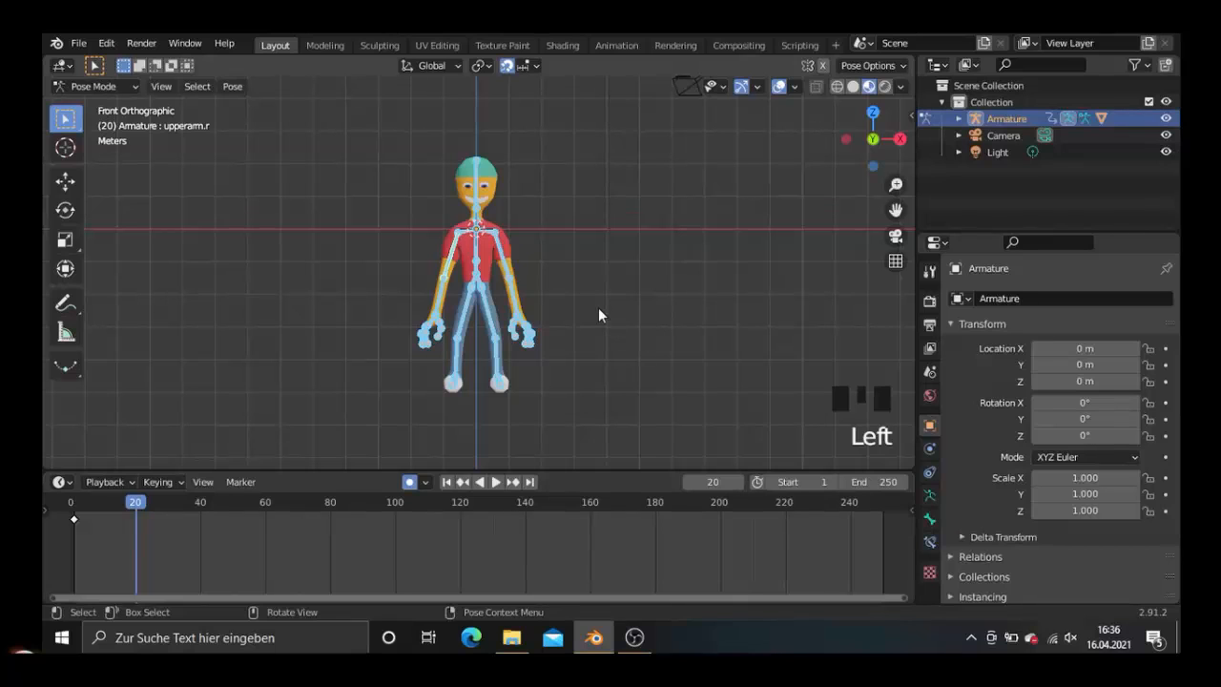
Step: Select the left upper arm bone and rotate it about 4° forward in right side view at frame 20
key("KP_3")
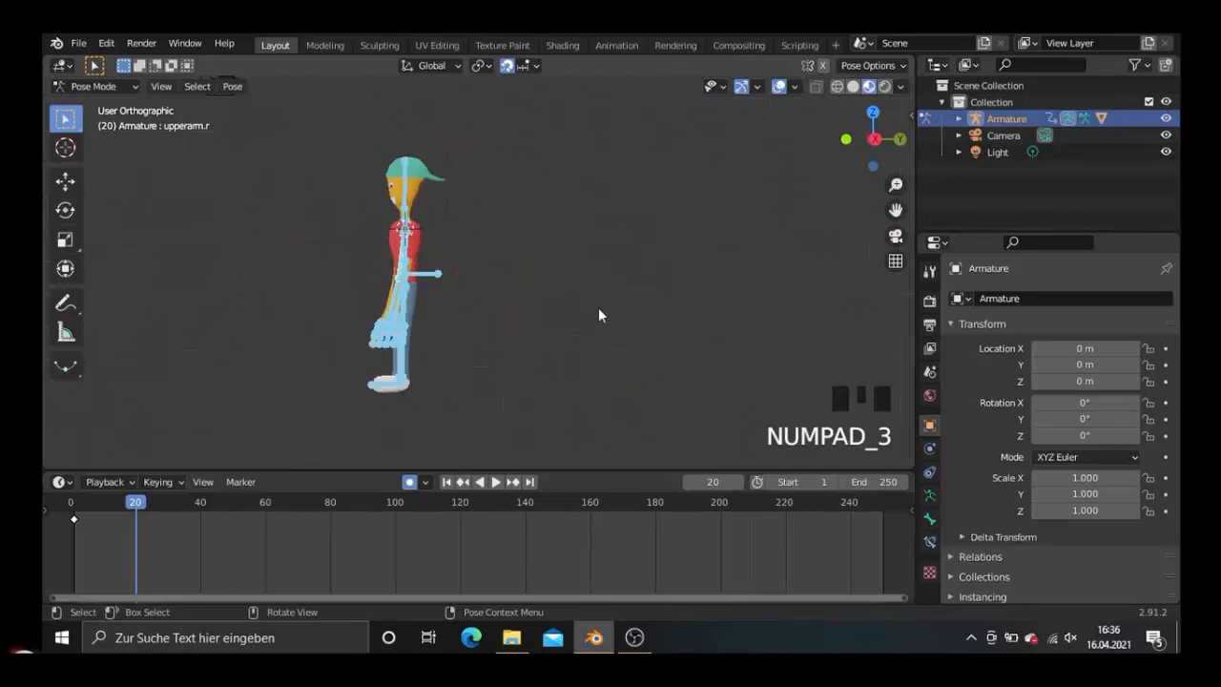
mouse_move(539, 316)
middle_mouse_down()
mouse_move(562, 321)
mouse_move(549, 318)
middle_mouse_up()
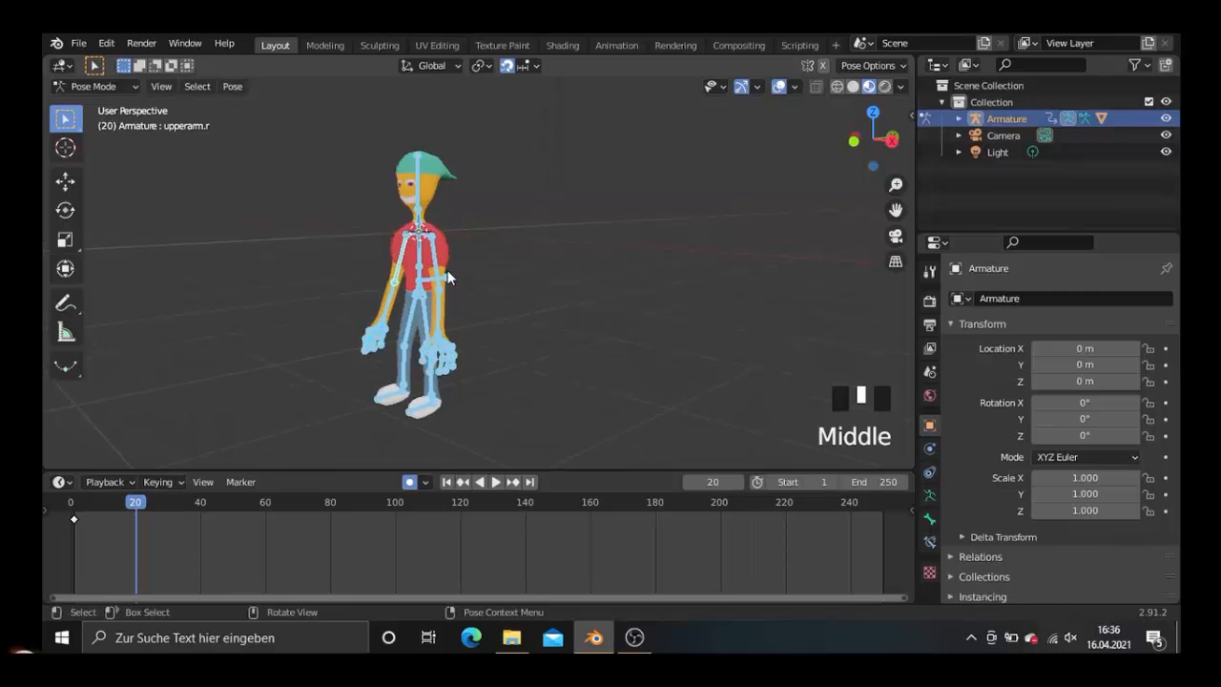
left_click(474, 280)
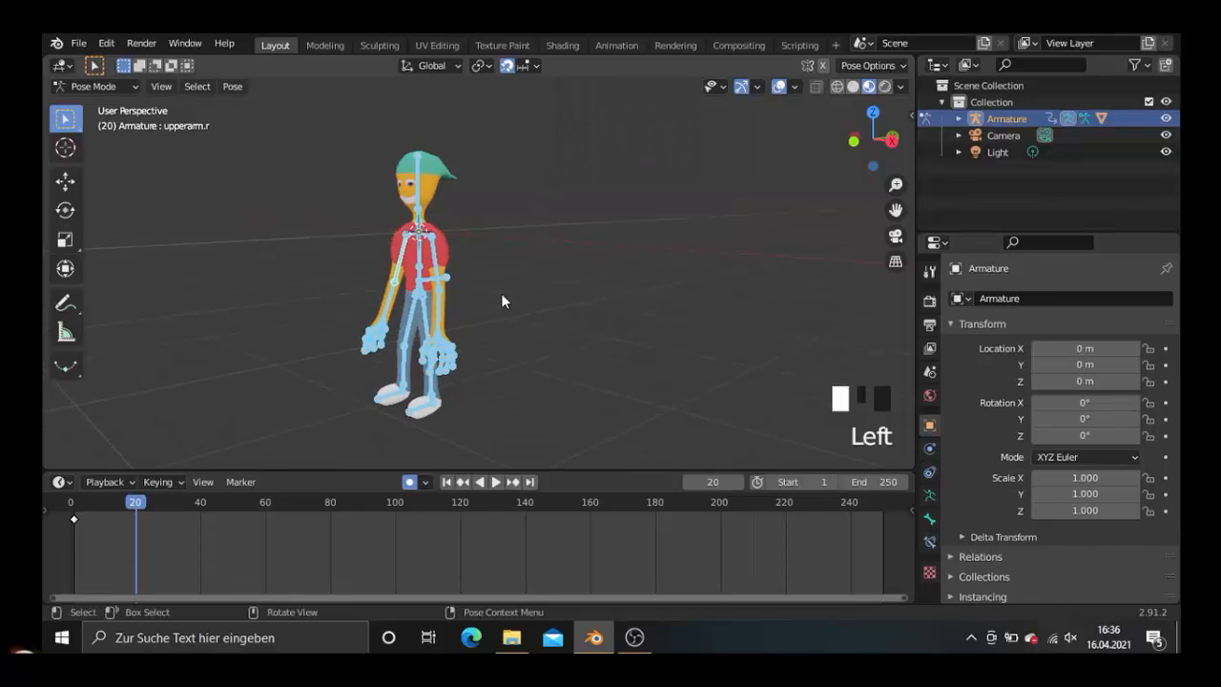
left_click(501, 293)
key("KP_3")
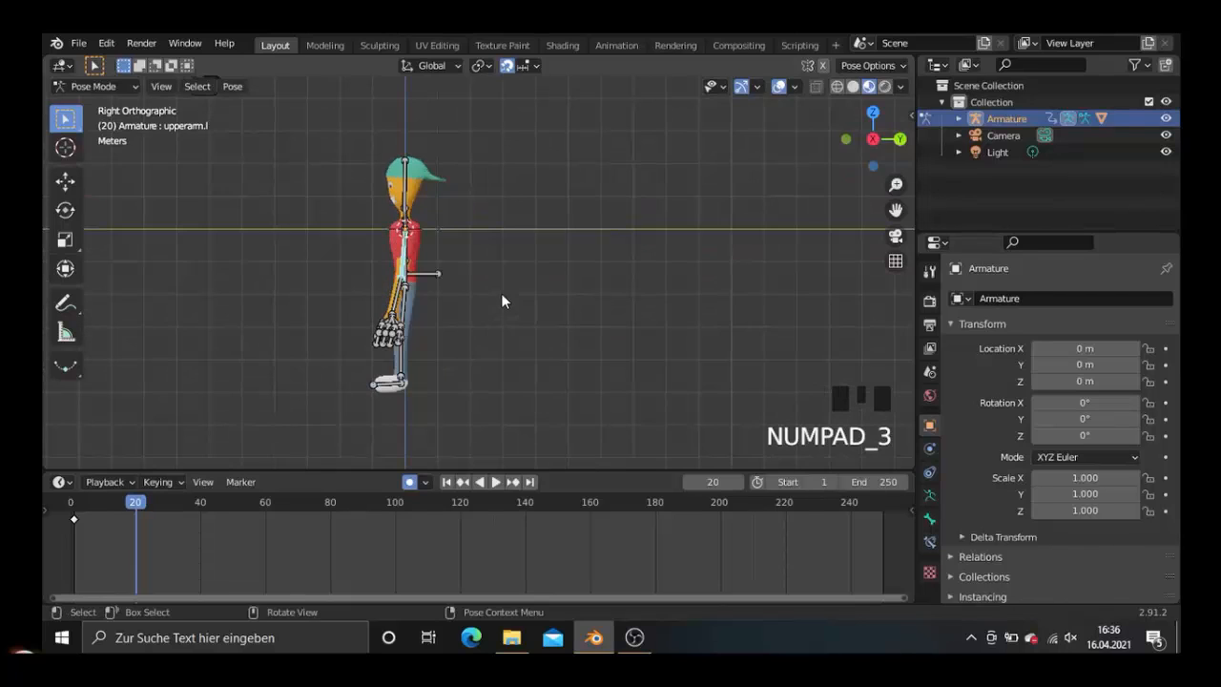
scroll(447, 279, "up", 4)
scroll(447, 286, "up", 1)
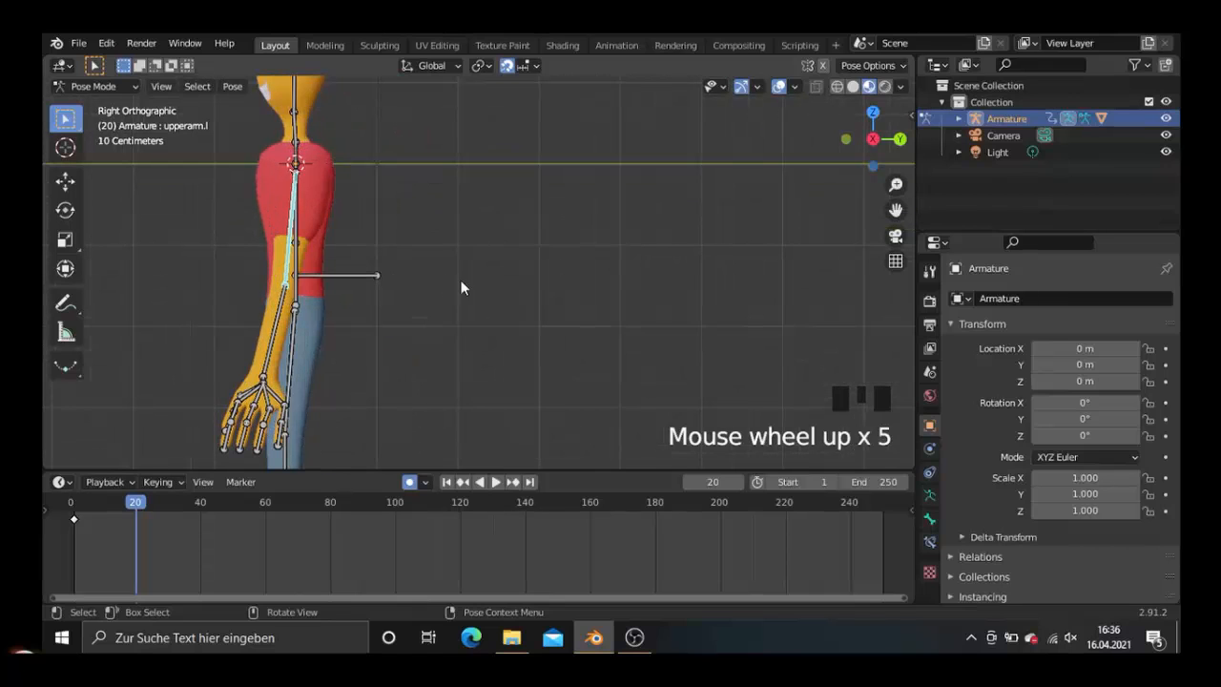
middle_click_drag(458, 284, 549, 287, "shift")
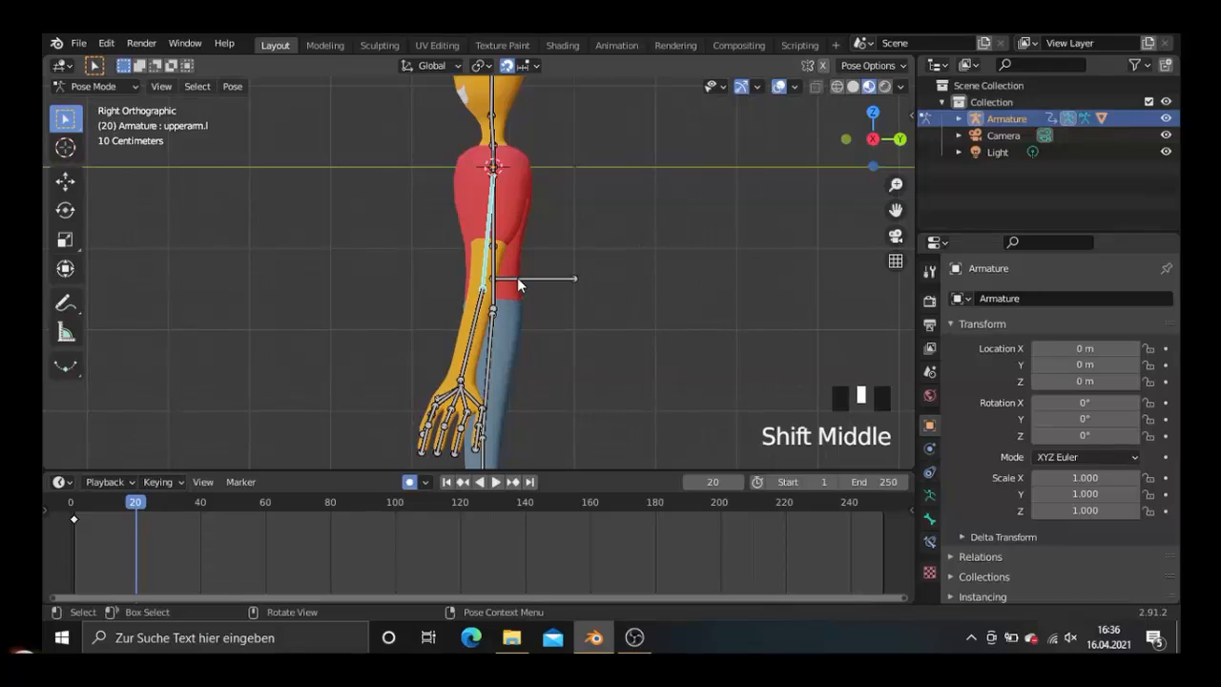
key("r")
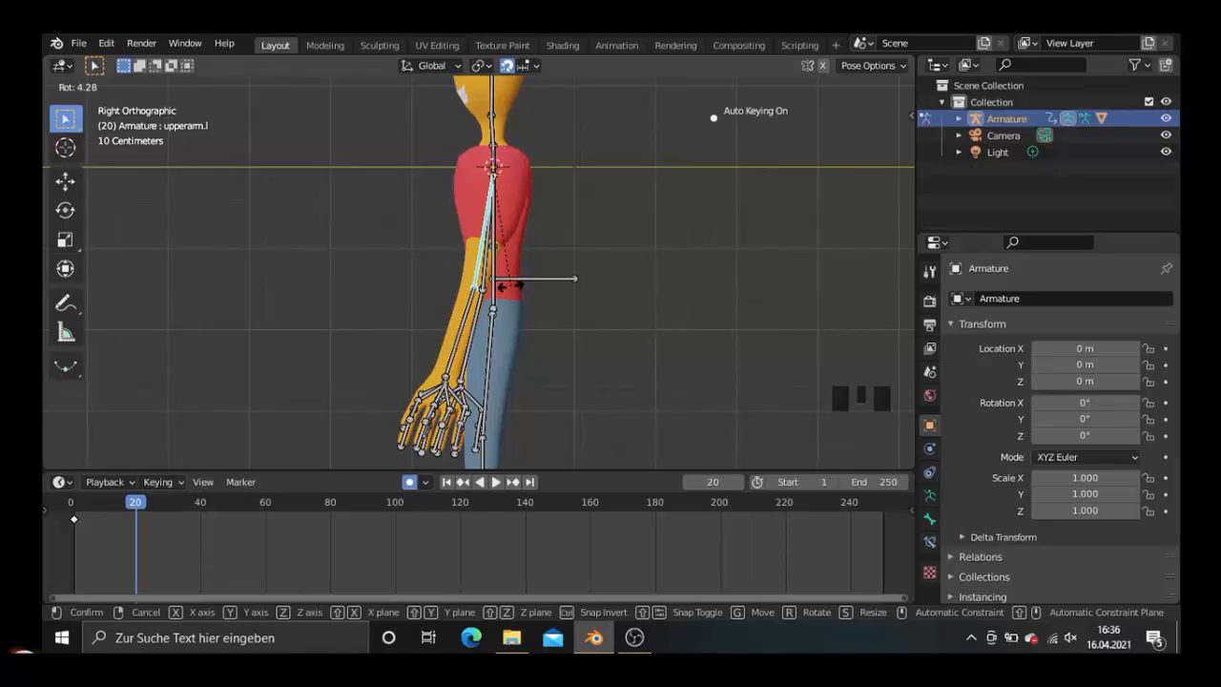
left_click(513, 291)
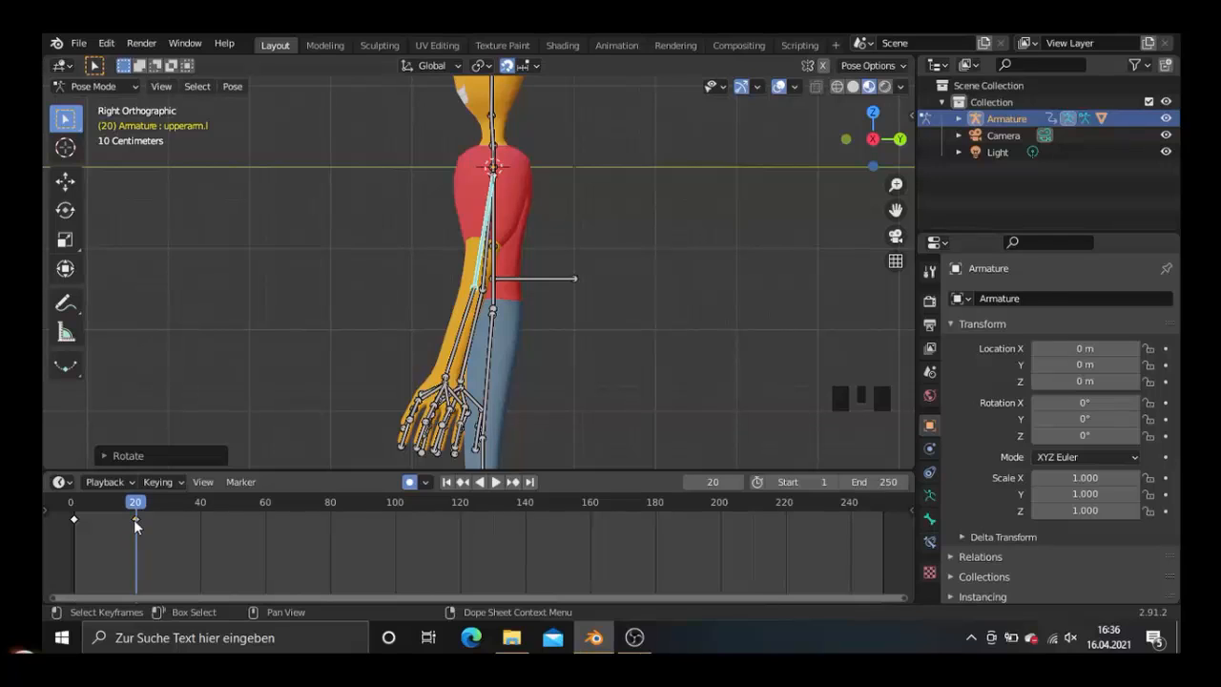
Step: Move the arm keyframe at frame 20 to frame 10
left_click_drag(136, 524, 103, 523)
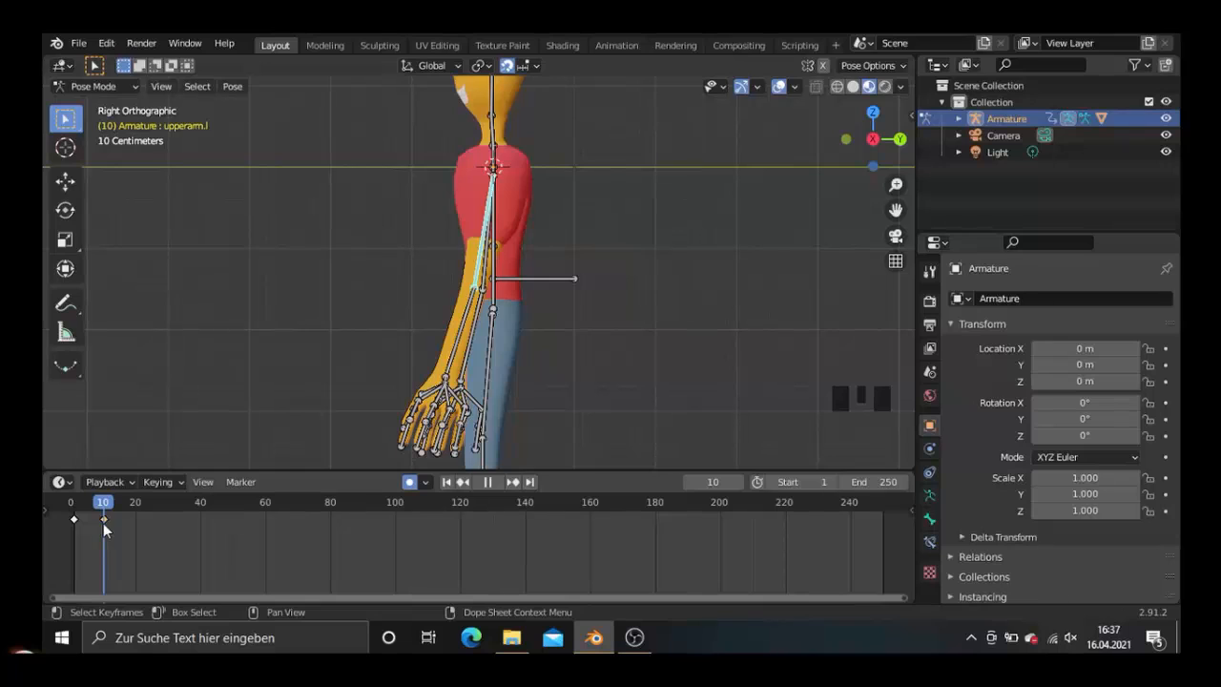
key("Escape")
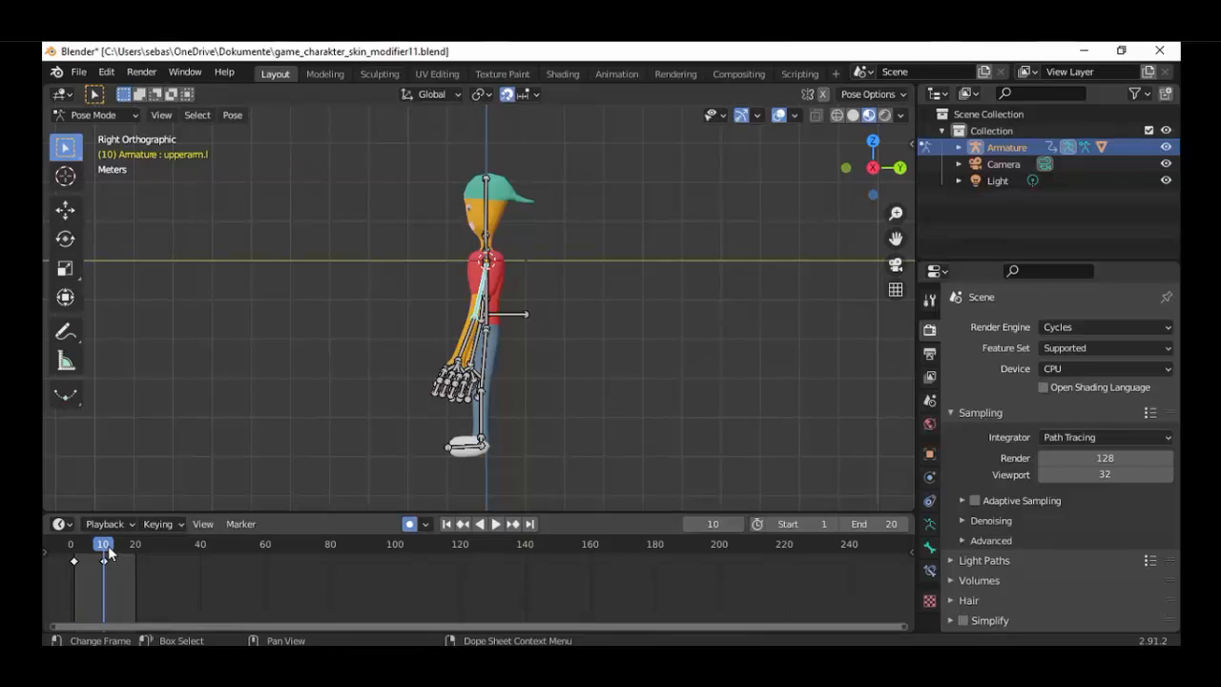
Step: Advance to frame 20 and rotate the left upper arm bone about 20.5° backward in right side view
key("Right")
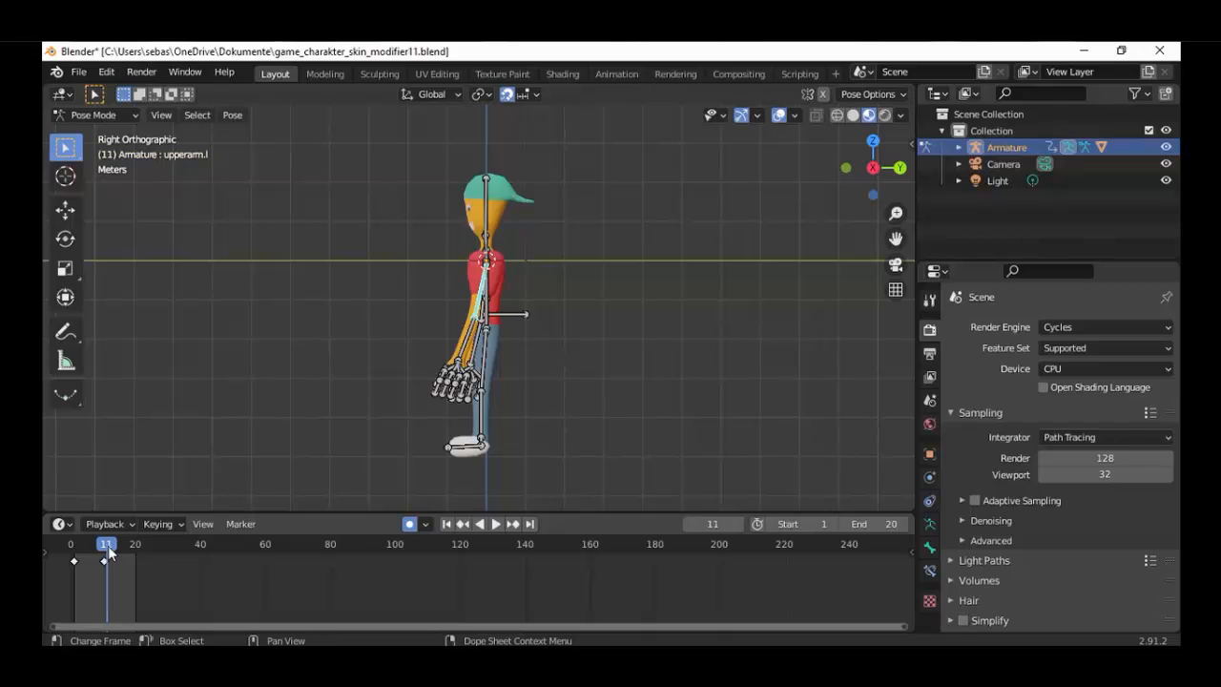
key("Right")
key("Right")
key("Right")
key("Right")
key("Right")
key("Right")
key("Right")
key("Right")
key("Right")
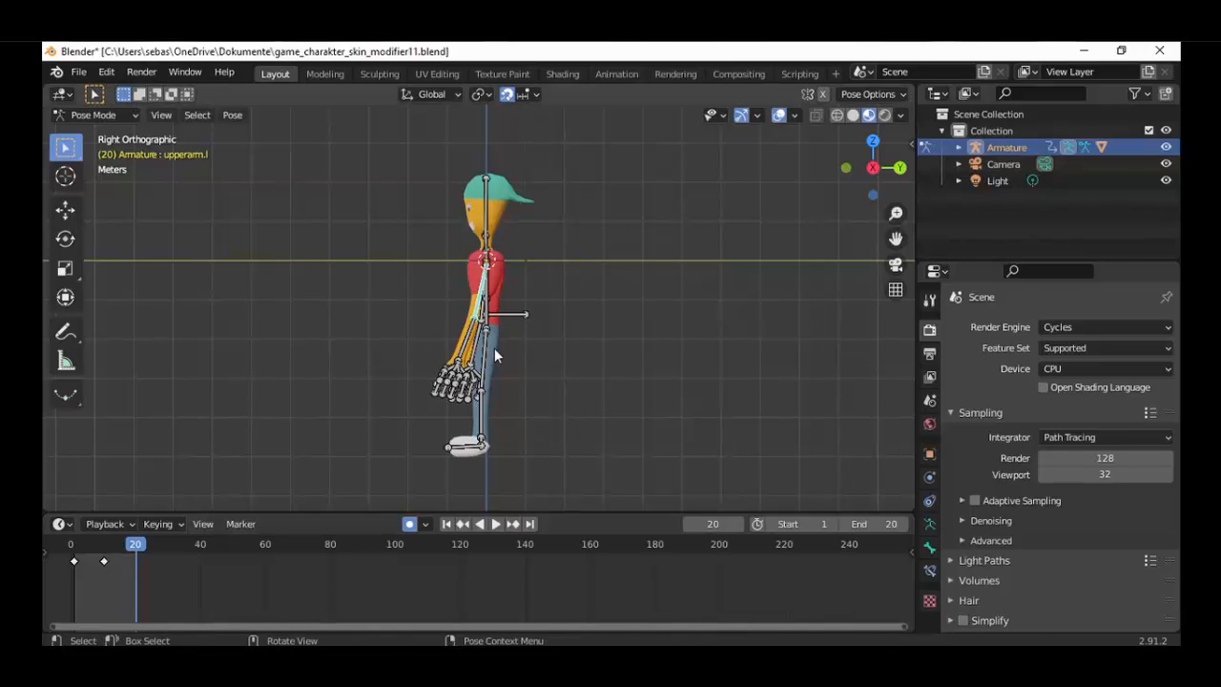
key("r")
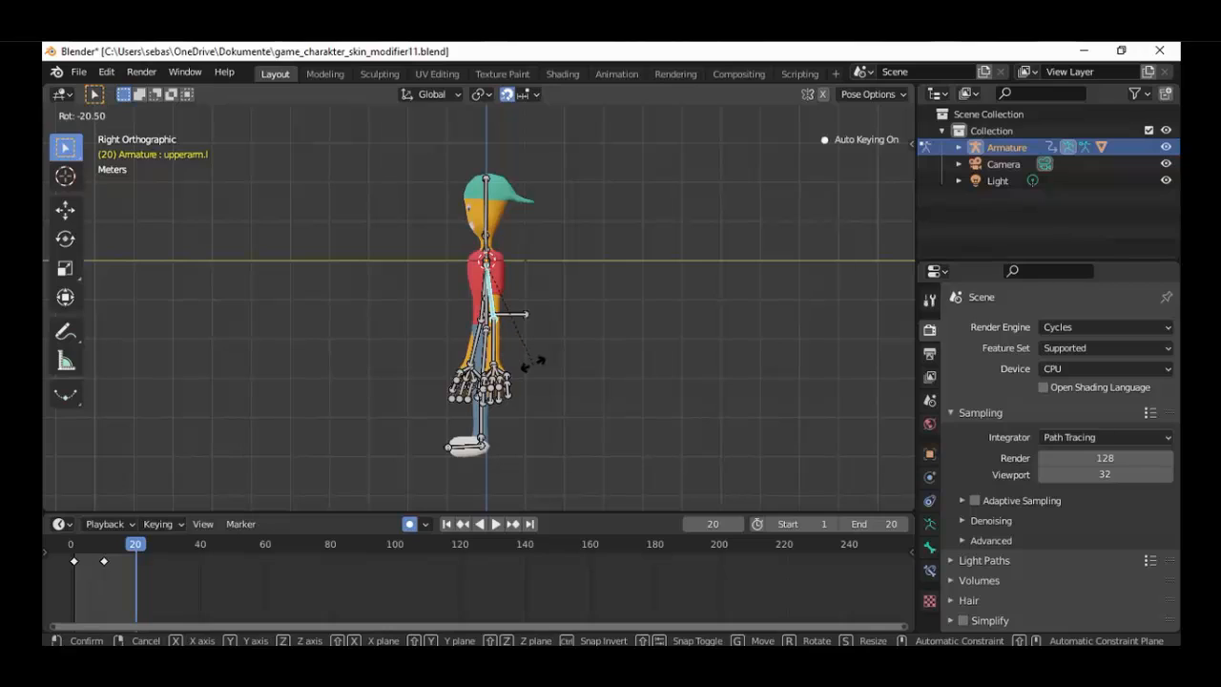
left_click(534, 367)
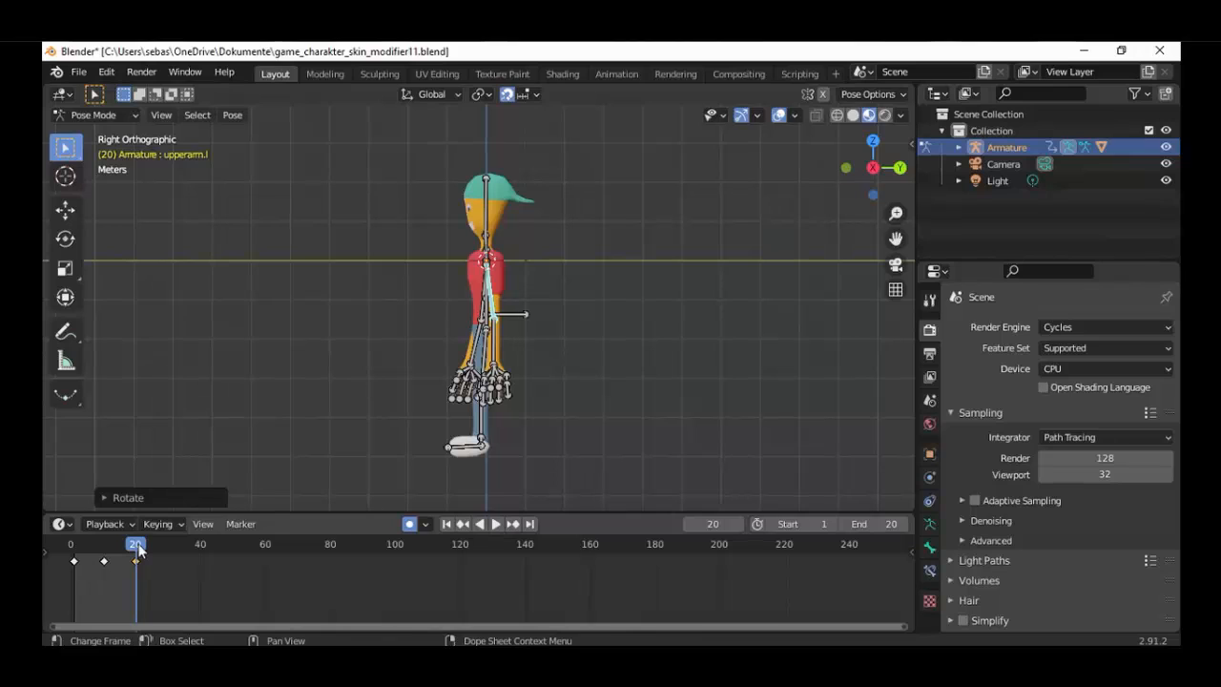
Step: Return to frame 10 and copy the left upper arm bone's pose
key("Left")
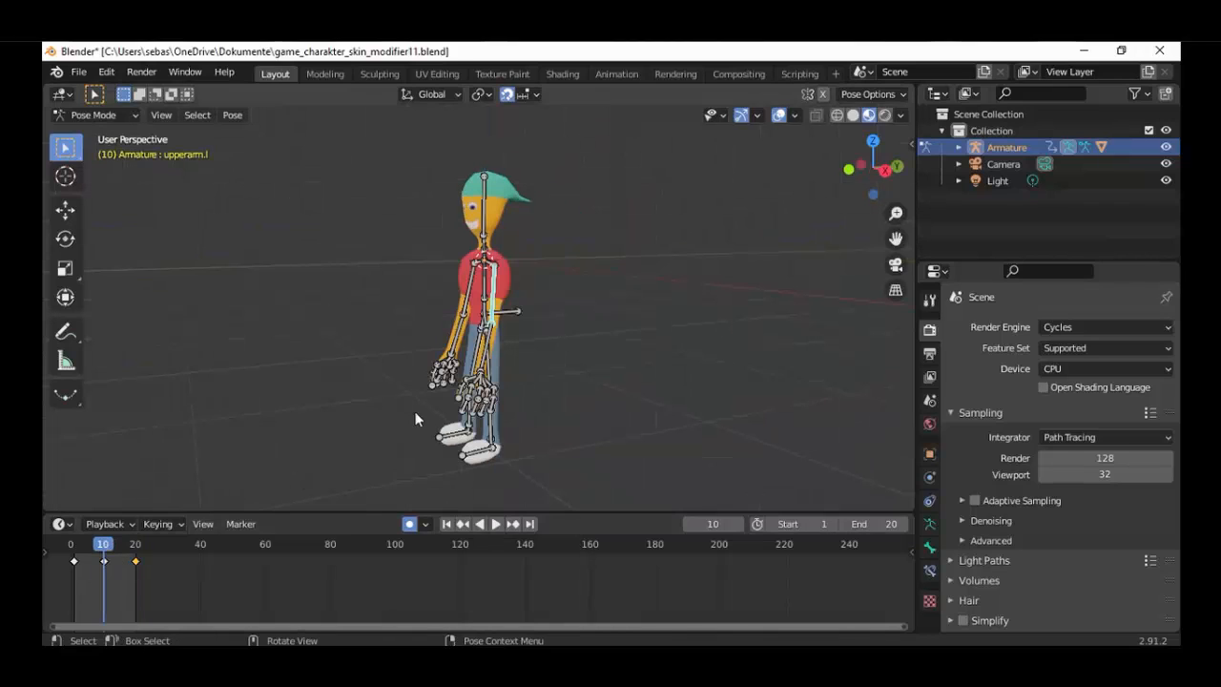
right_click(574, 331)
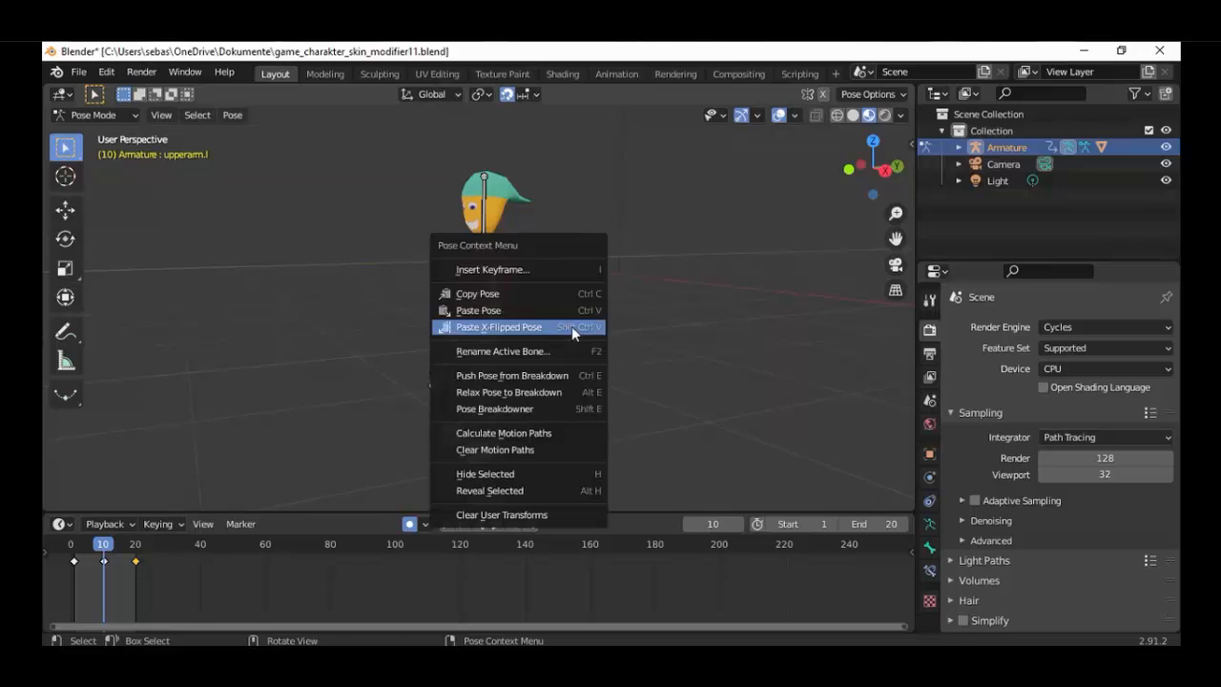
left_click(508, 294)
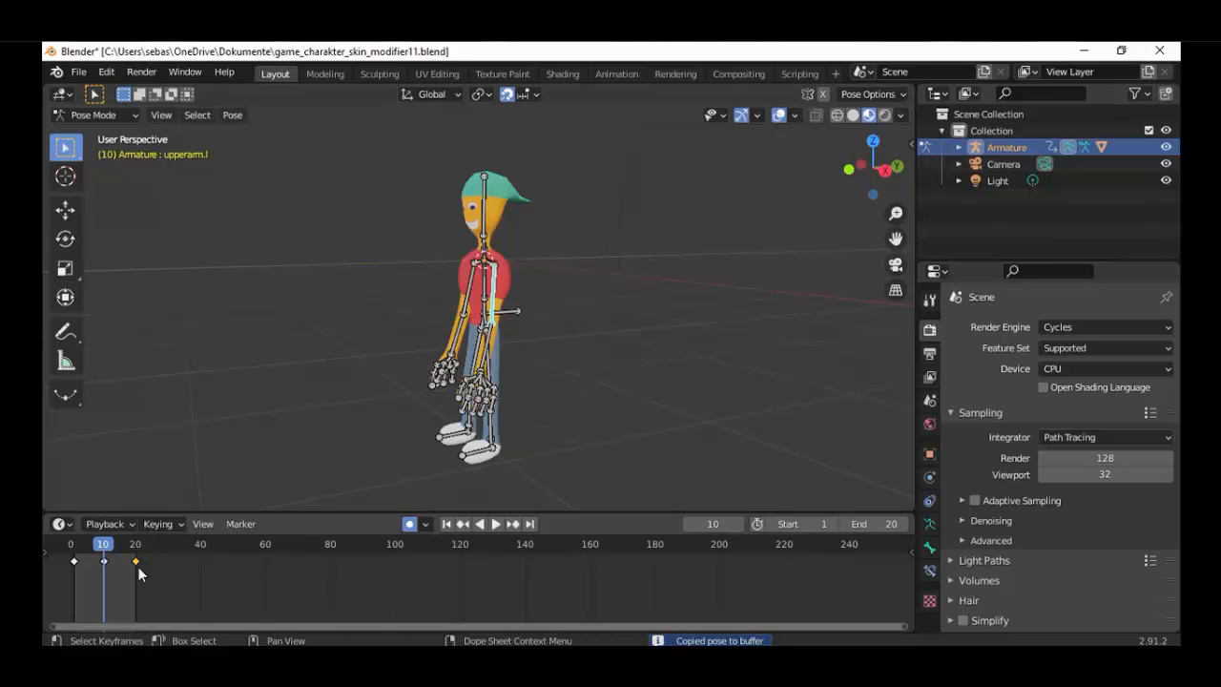
Step: Advance to frame 20 and paste the copied arm pose X-flipped onto the right arm in right side view
key("Right")
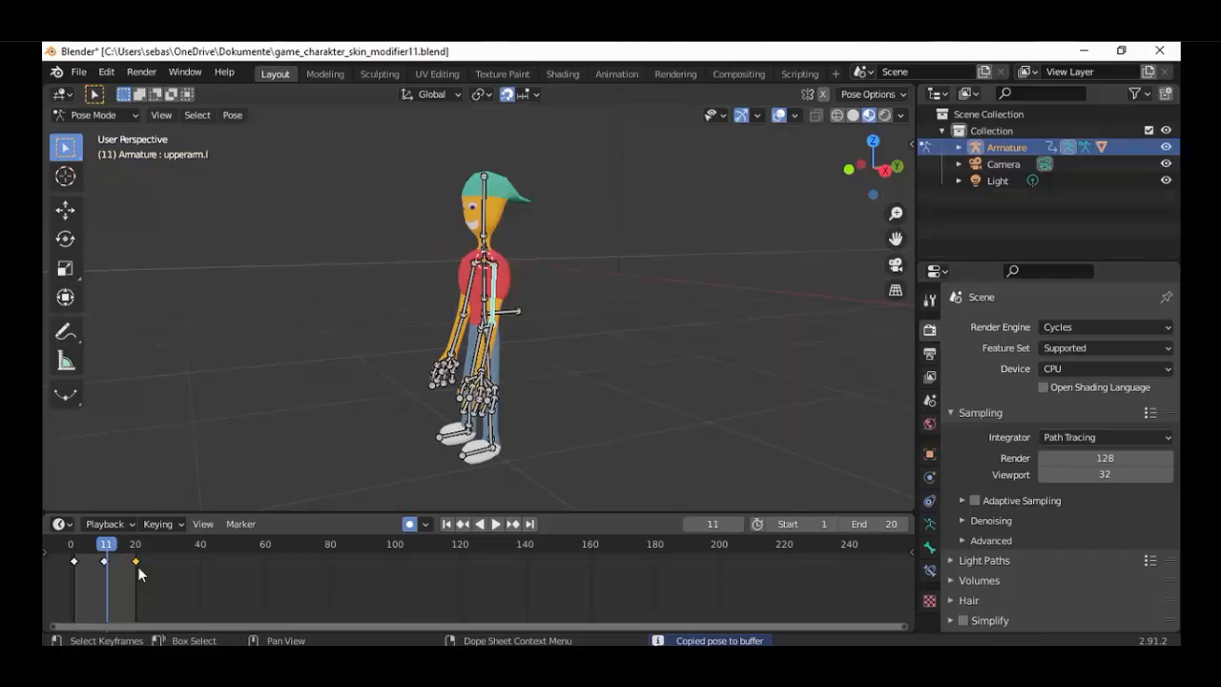
key("Right")
key("Right")
key("Right")
key("Right")
key("Right")
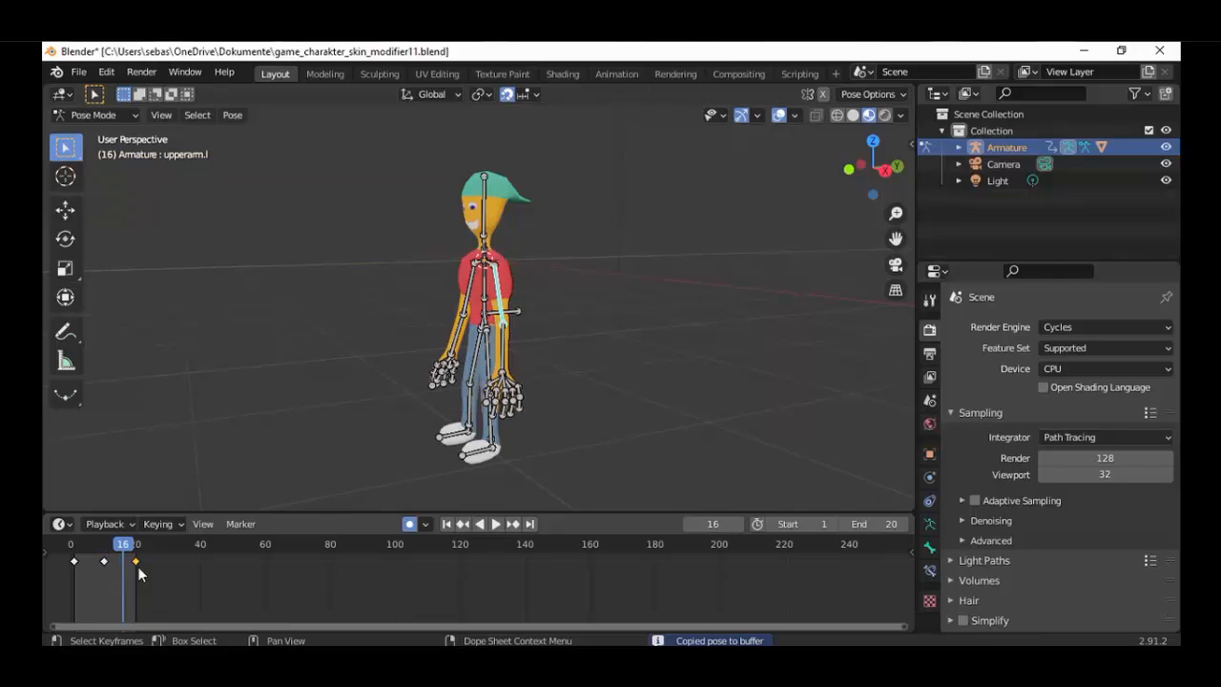
key("Right")
key("Right")
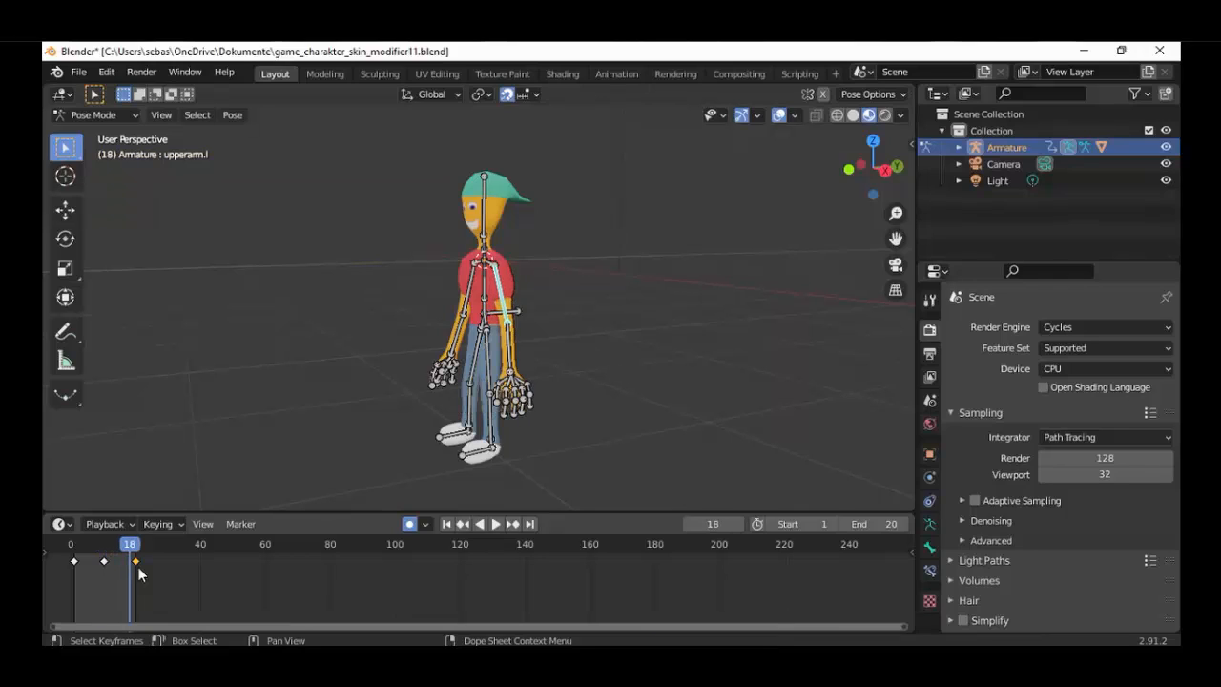
key("Right")
key("Right")
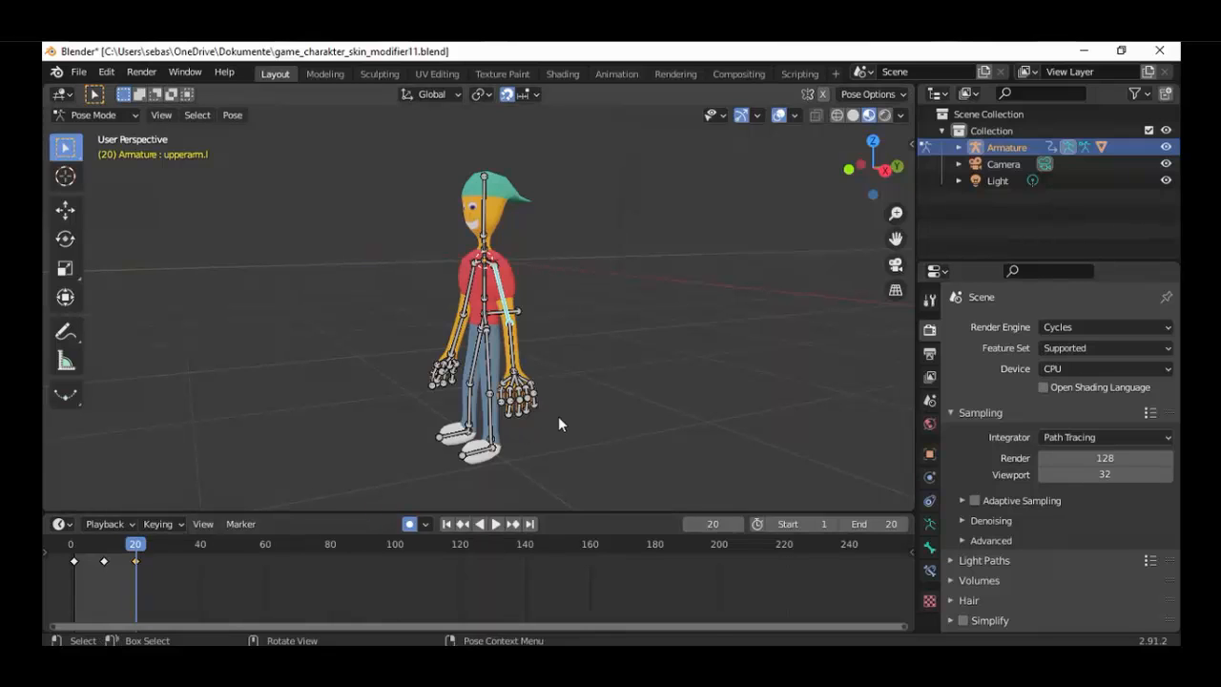
key("KP_3")
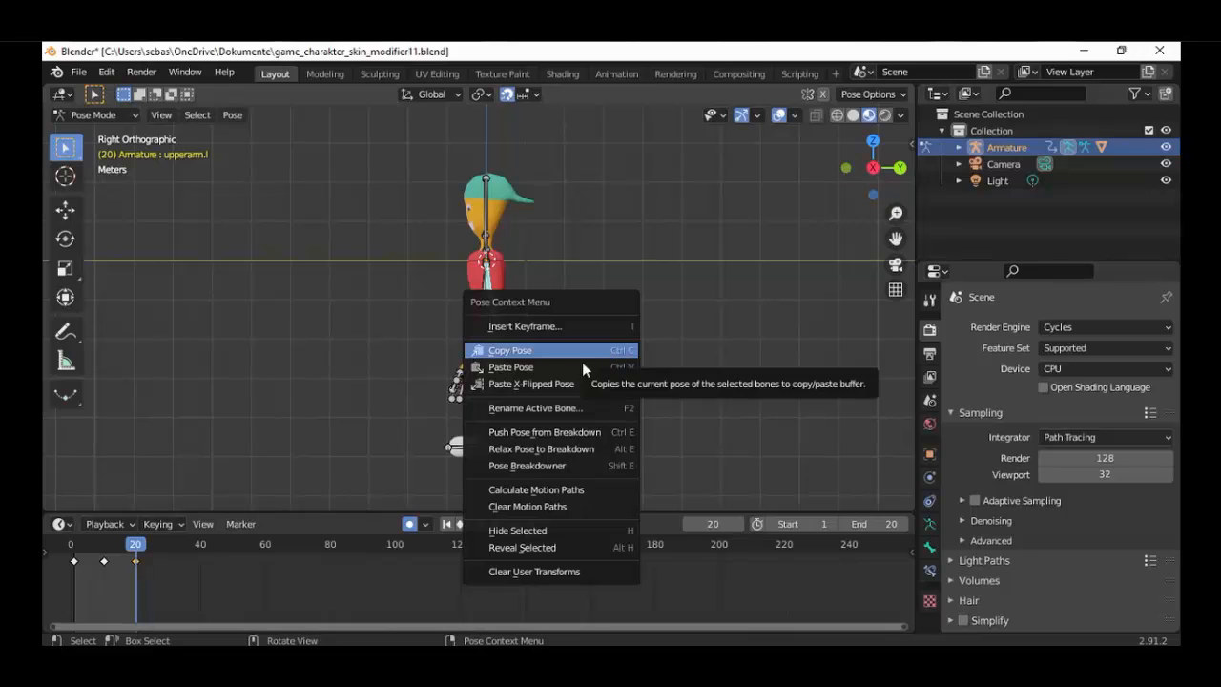
left_click(547, 385)
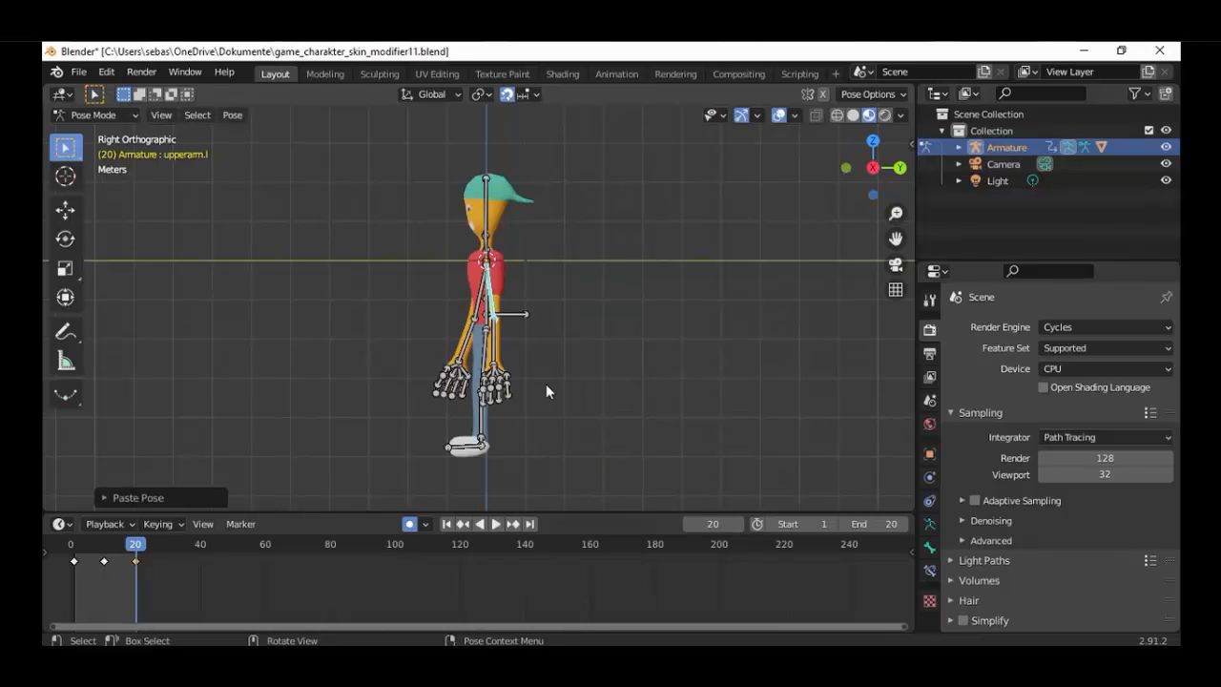
Step: Review the arm swing between frames 20 and 10, and copy the left upper arm bone's backward pose at frame 21
middle_click_drag(542, 429, 644, 423)
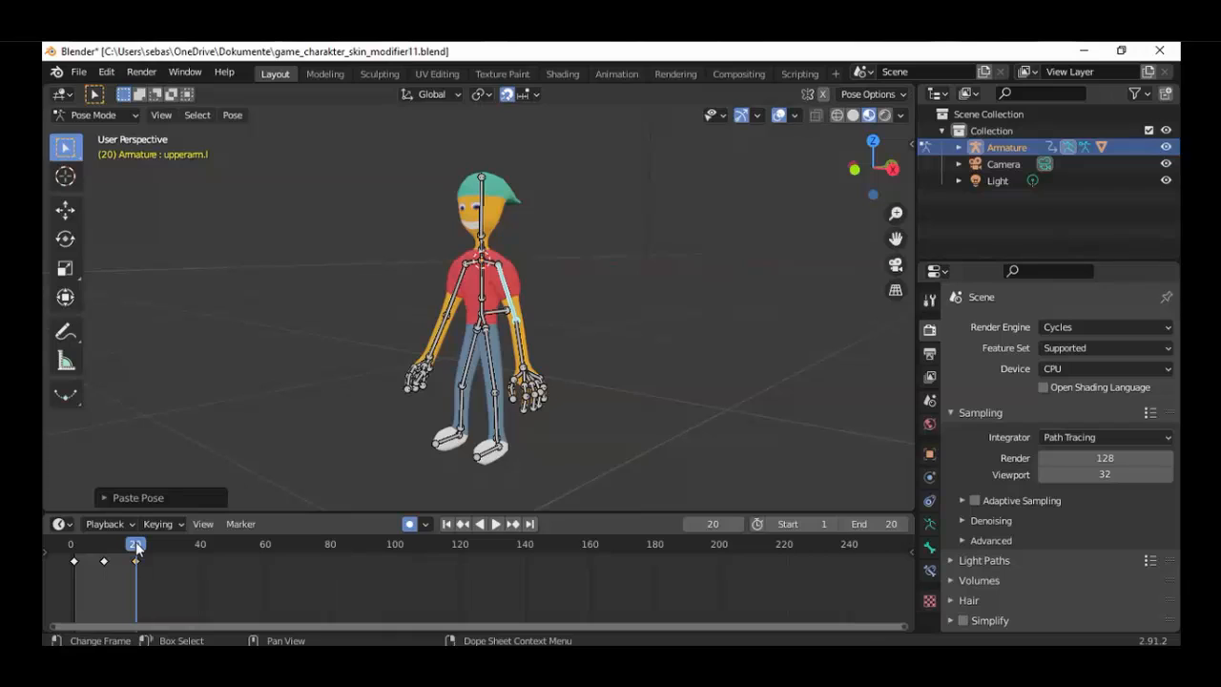
left_click_drag(136, 543, 134, 553)
key("Left")
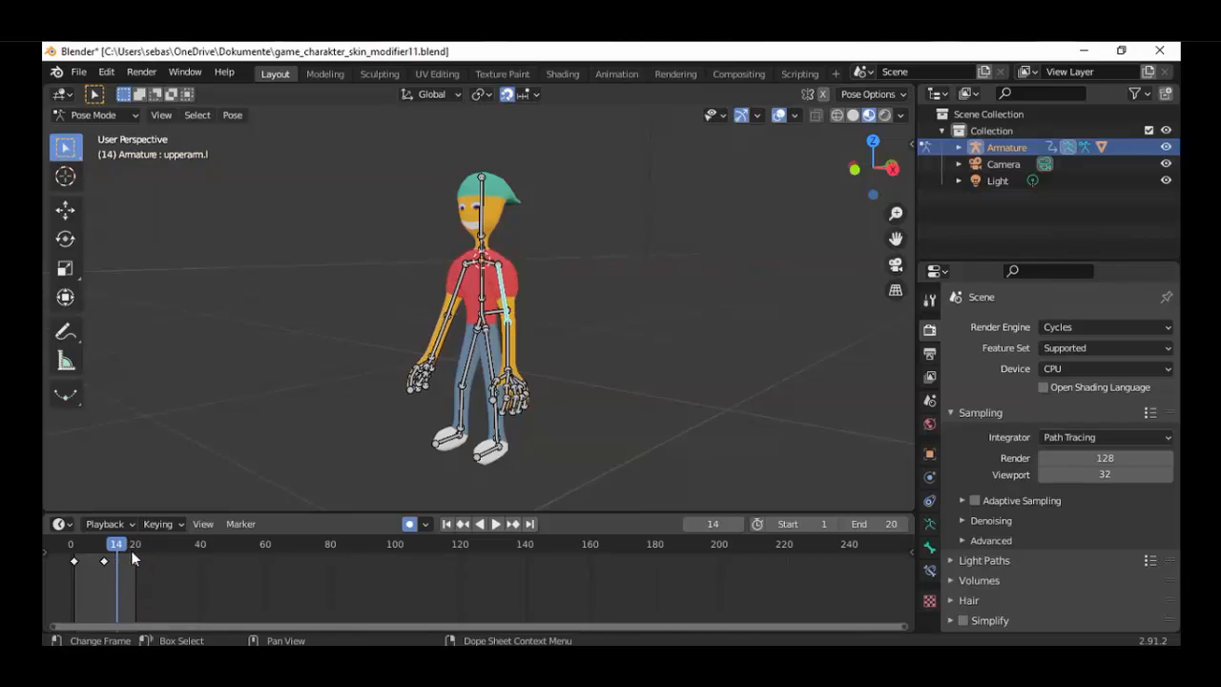
key("Left")
key("Left")
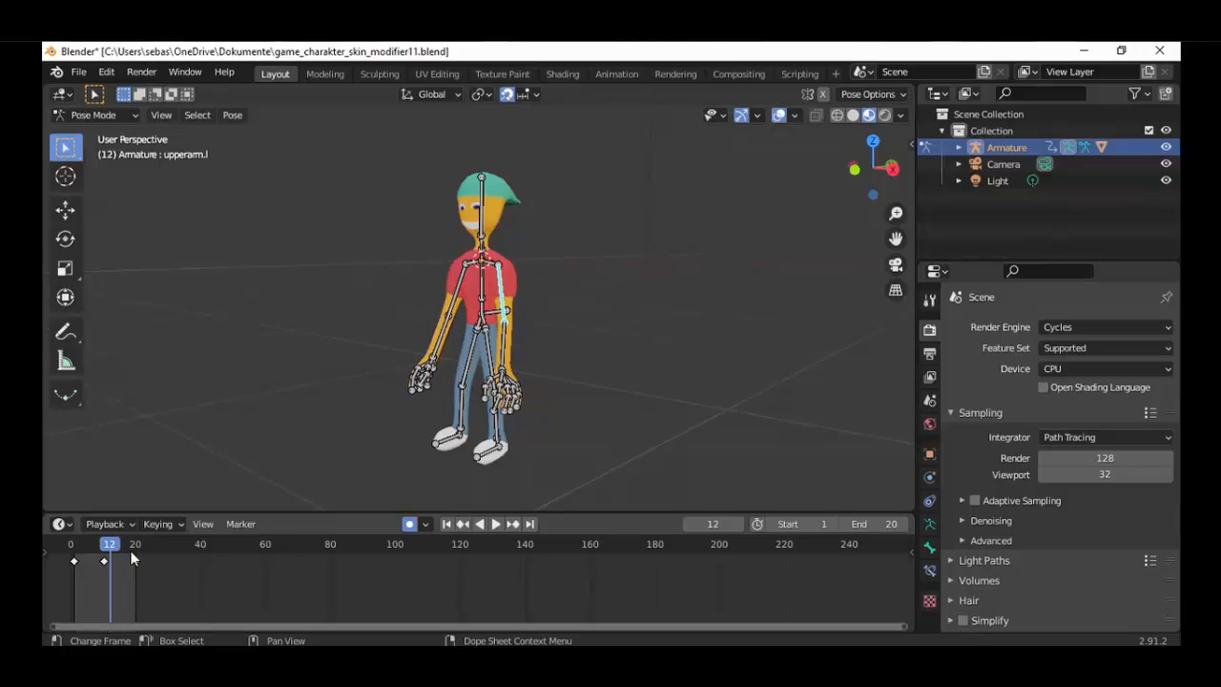
key("Left")
key("Left")
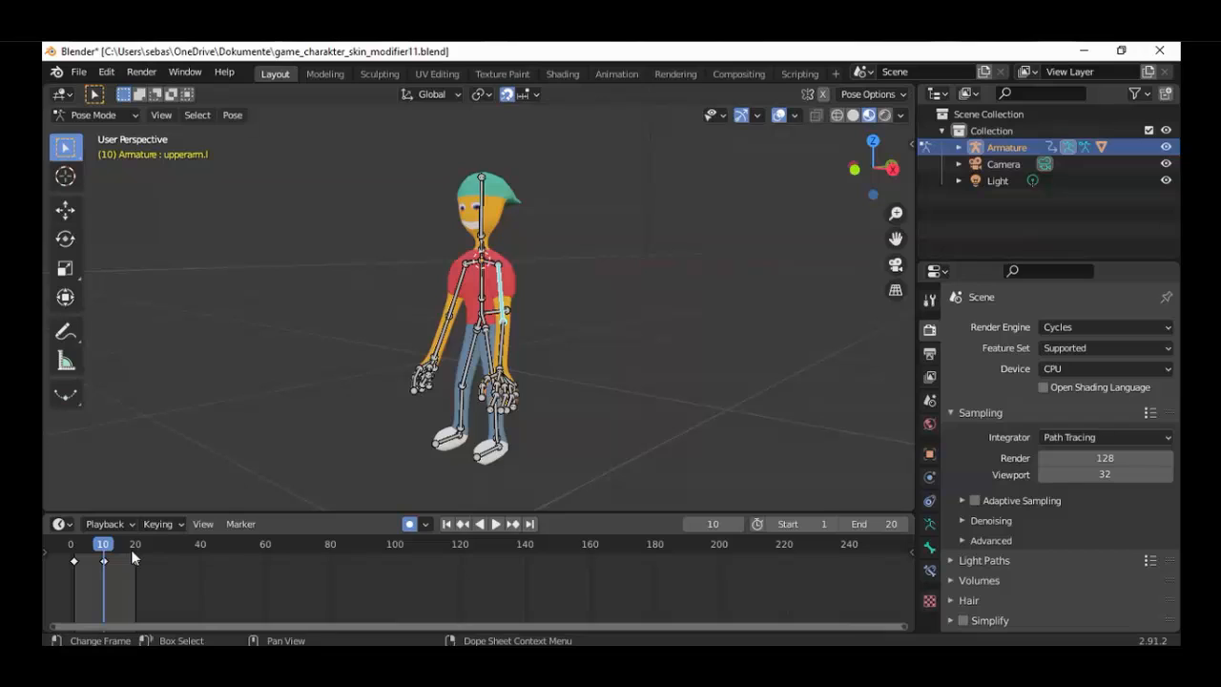
scroll(151, 547, "up", 5, "ctrl")
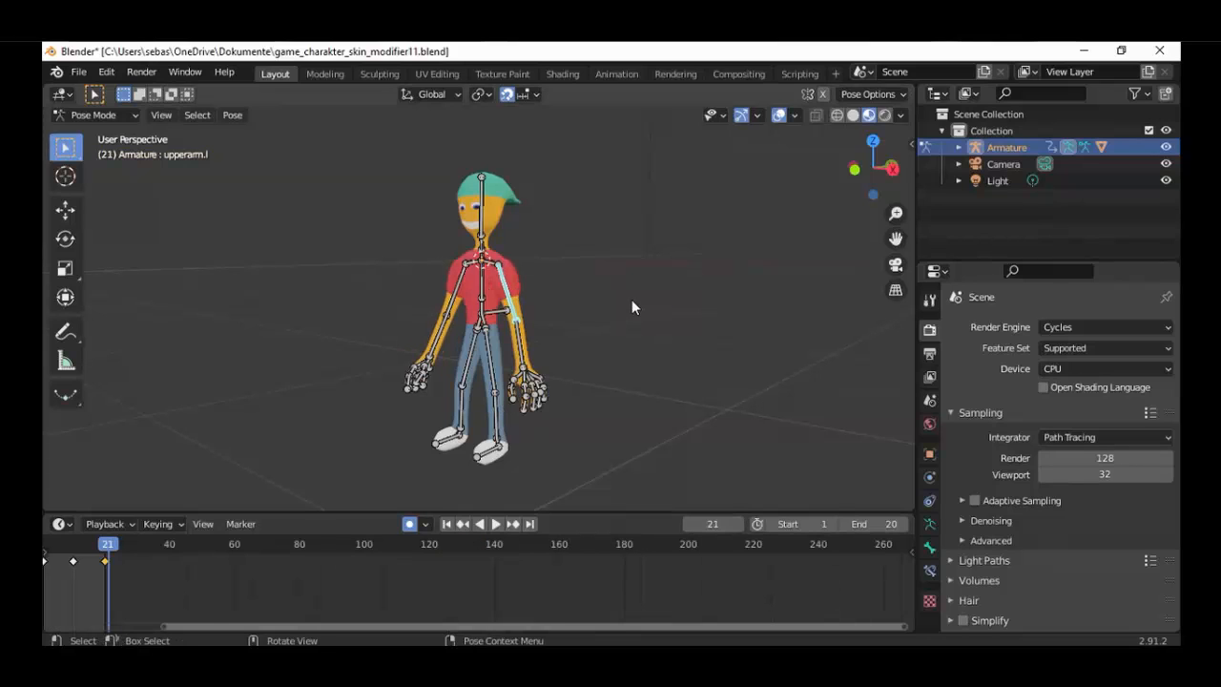
right_click(632, 300)
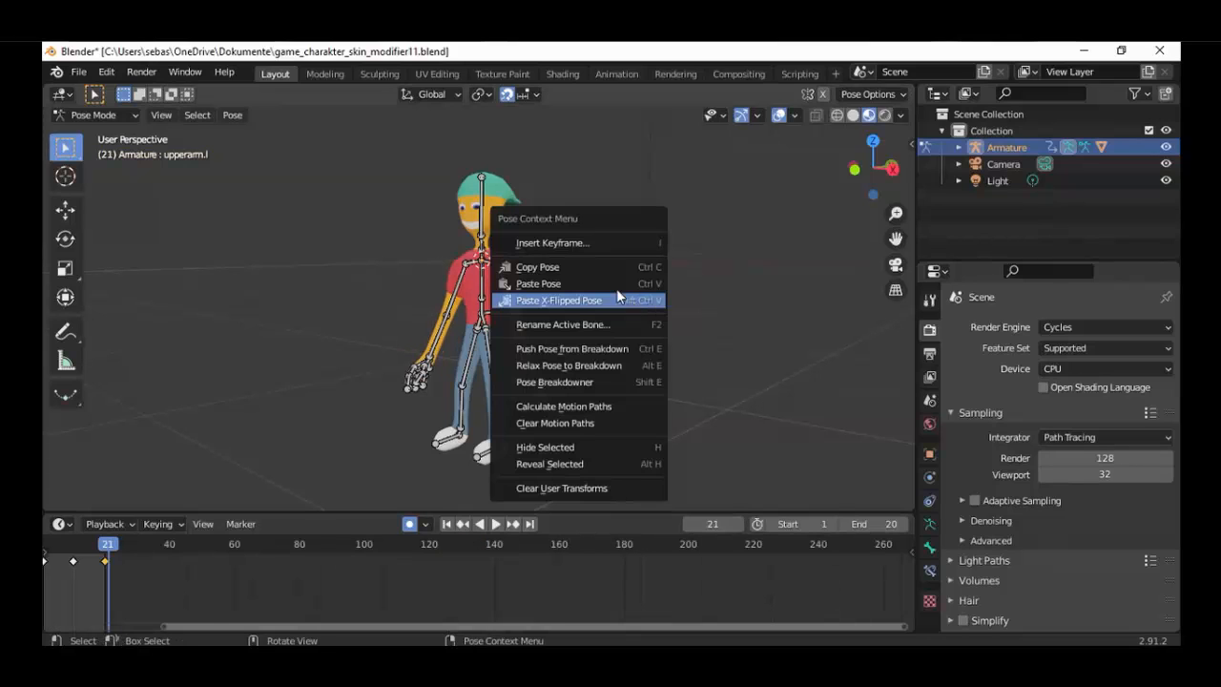
left_click(576, 277)
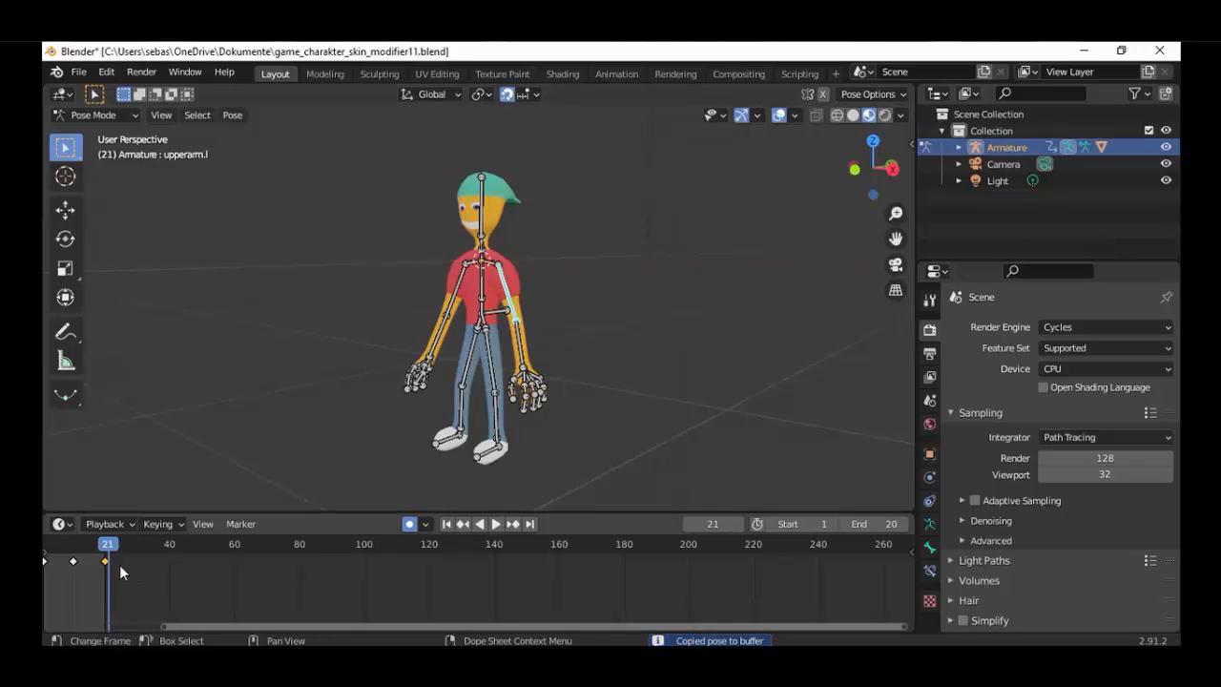
Step: Step back to frame 10 and paste the copied backward arm pose X-flipped onto the right arm
key("Left")
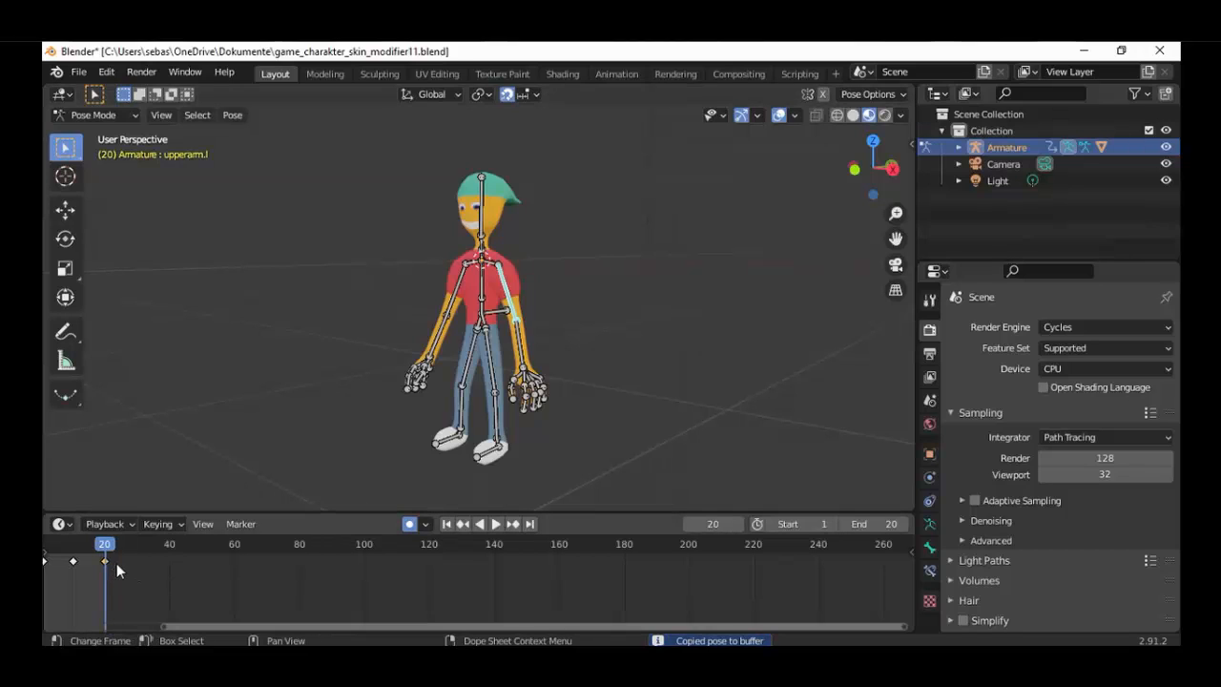
key("Left")
key("Left")
key("Left")
key("Left")
key("Left")
key("Left")
key("Left")
key("Left")
key("Left")
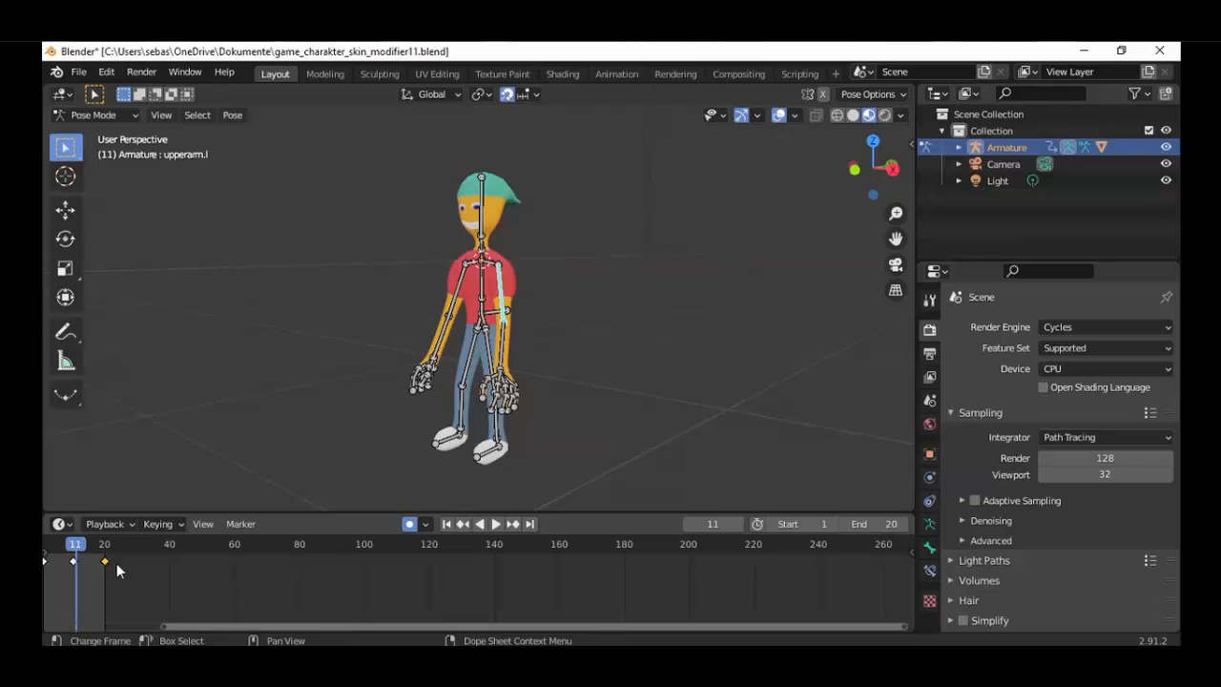
key("Left")
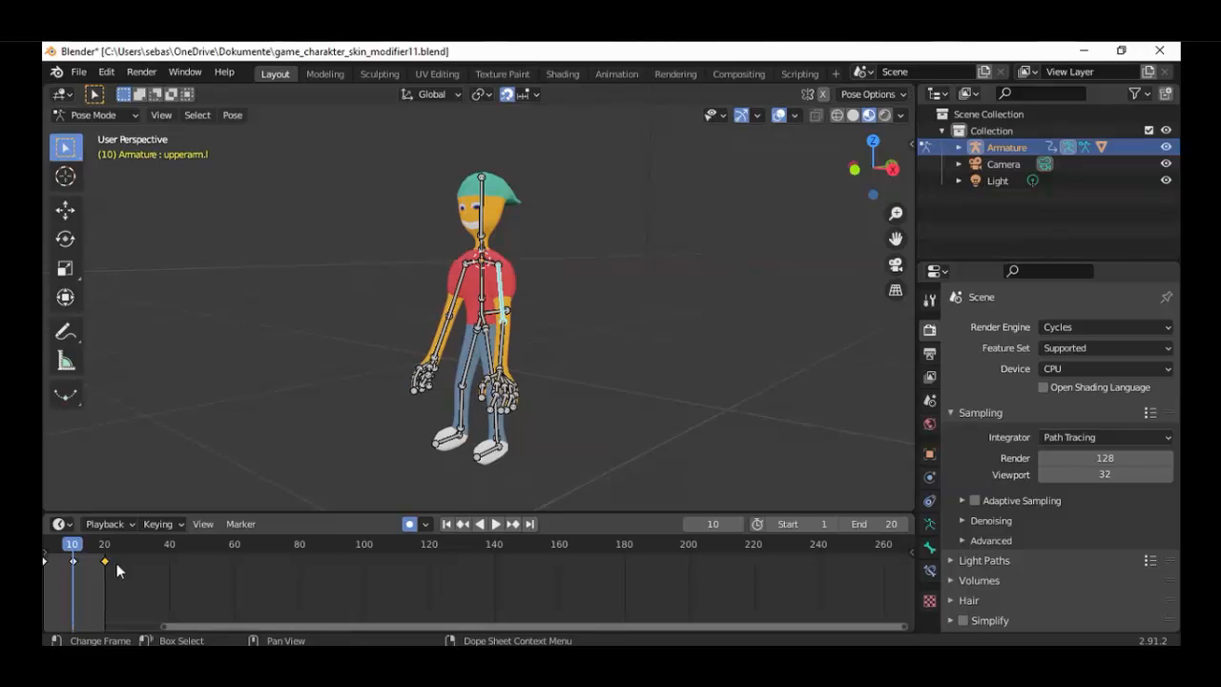
right_click(656, 273)
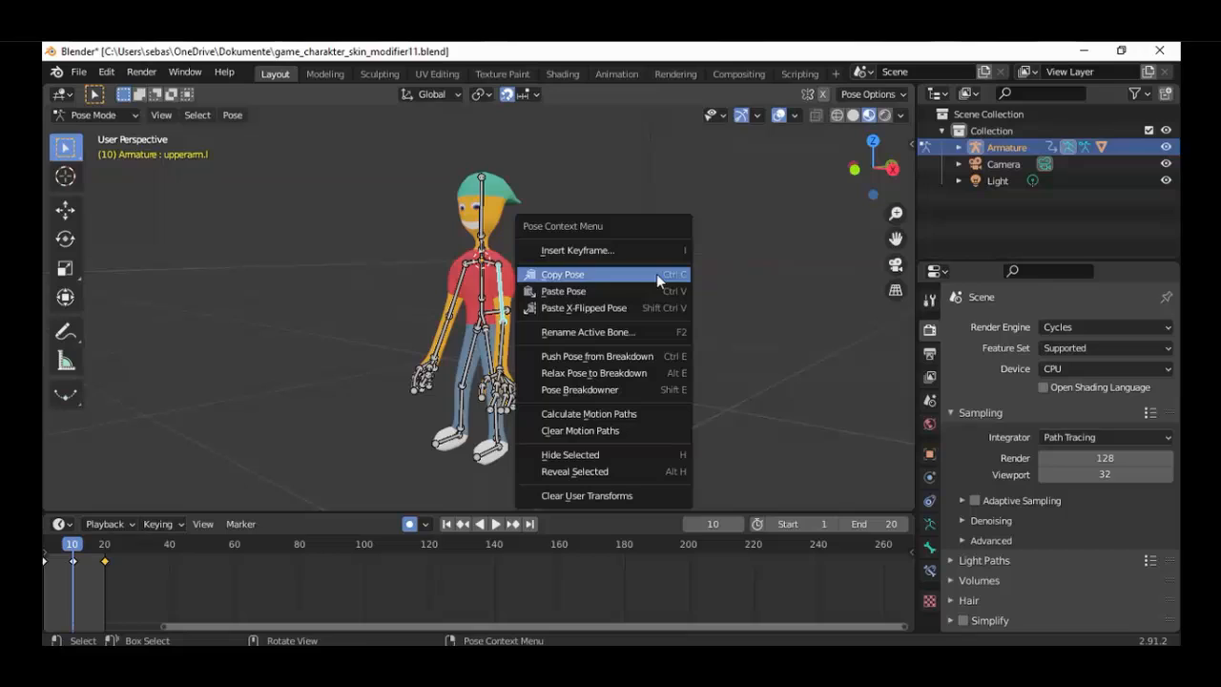
left_click(615, 307)
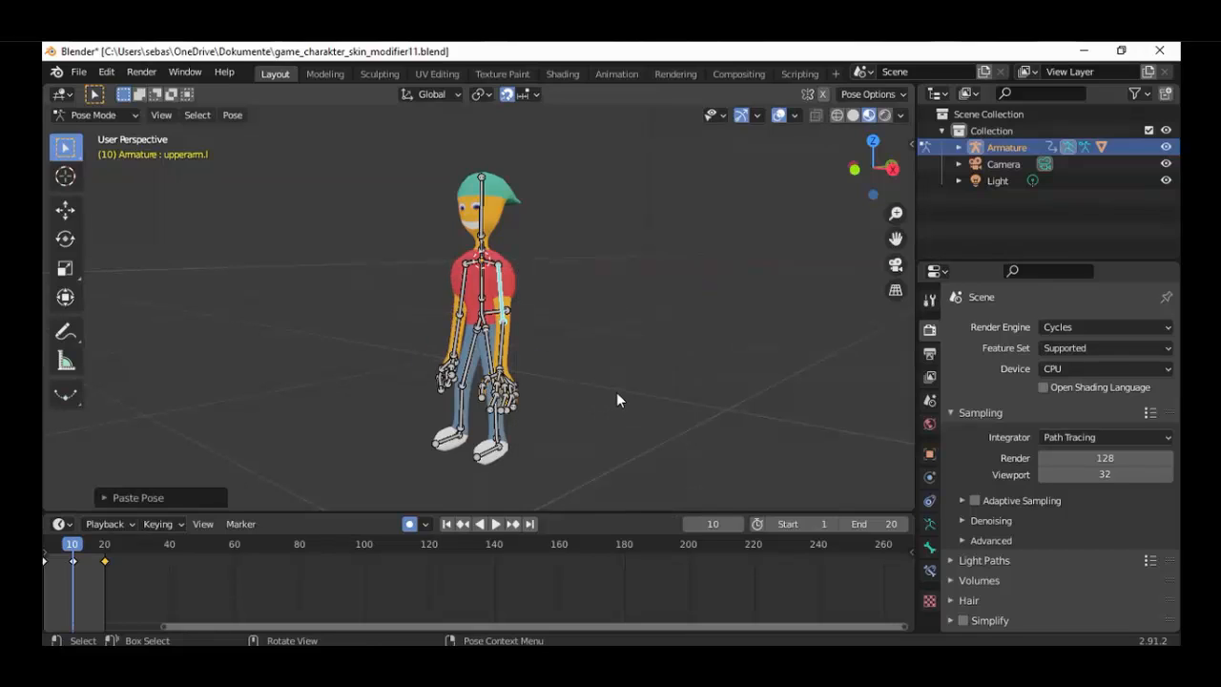
Step: Play the animation to check the alternating arm swing, and stop it at frame 10
mouse_move(616, 397)
middle_mouse_down()
mouse_move(580, 392)
mouse_move(611, 400)
middle_mouse_up()
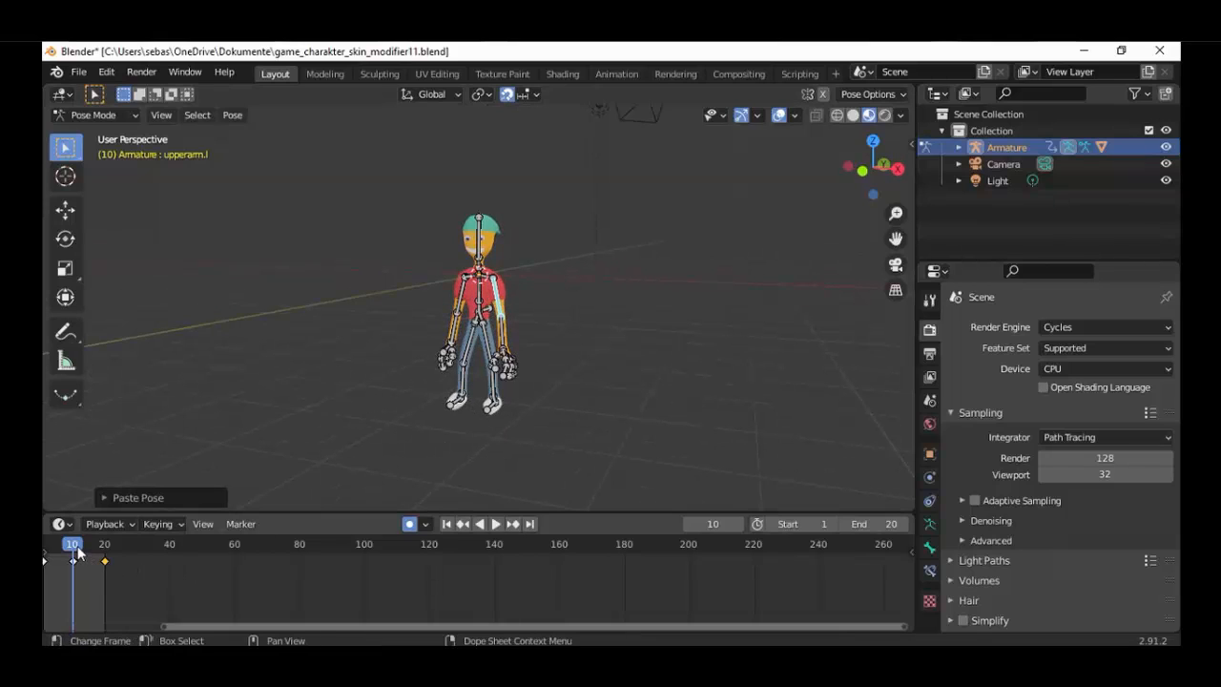
key("space")
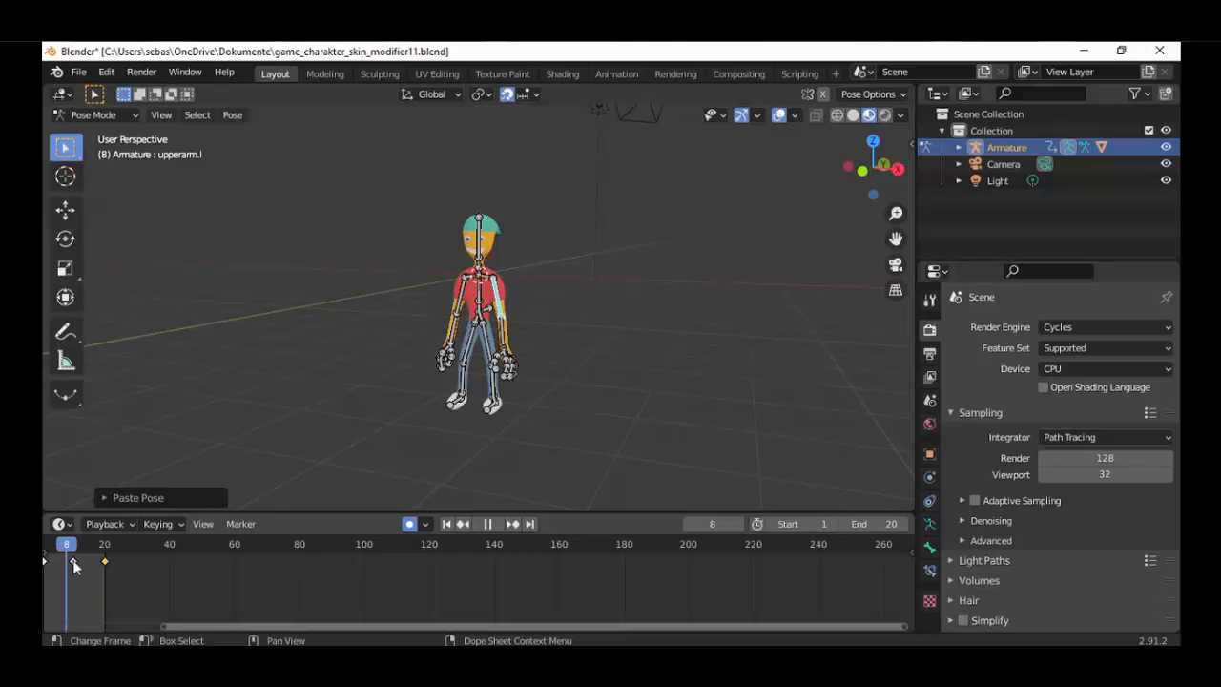
key("space")
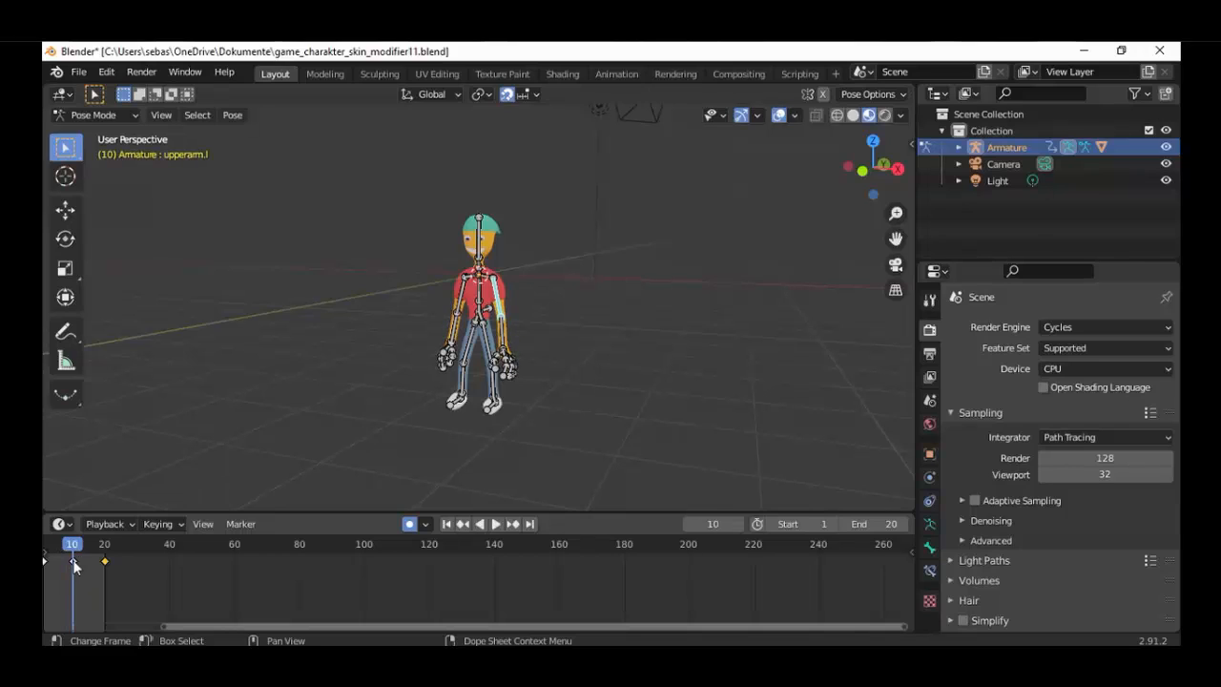
Step: Rotate the head bone about 7° sideways in front view at frame 10 and copy its pose
left_click(480, 246)
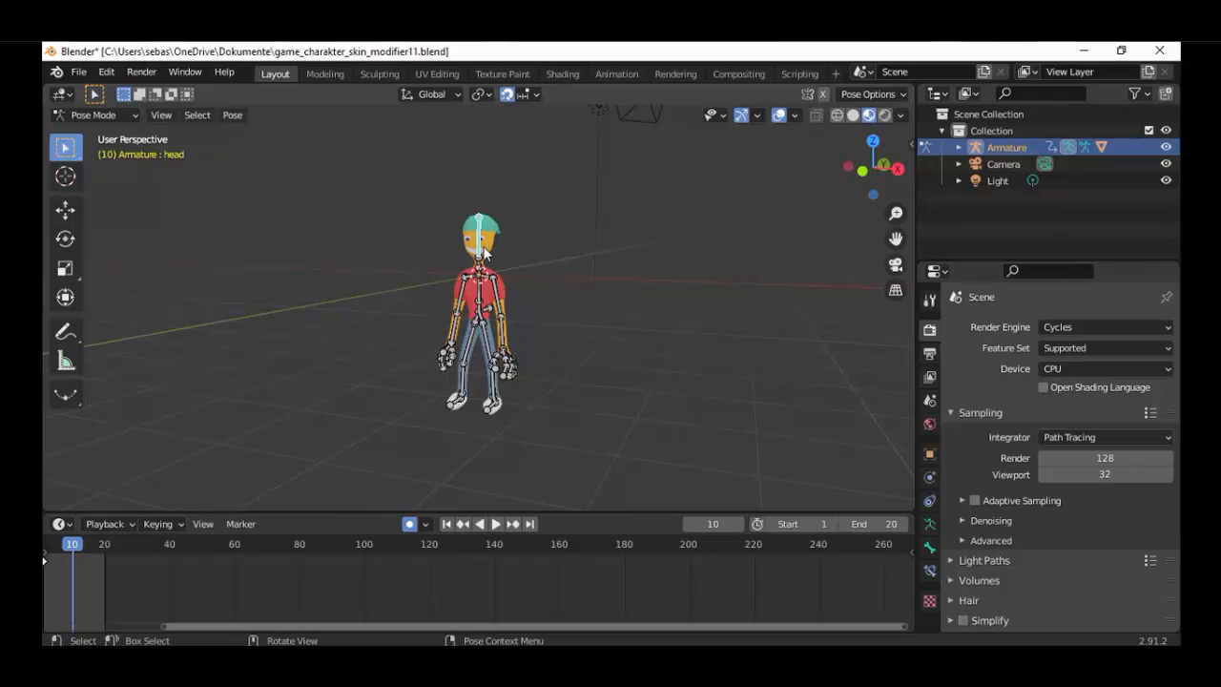
key("KP_1")
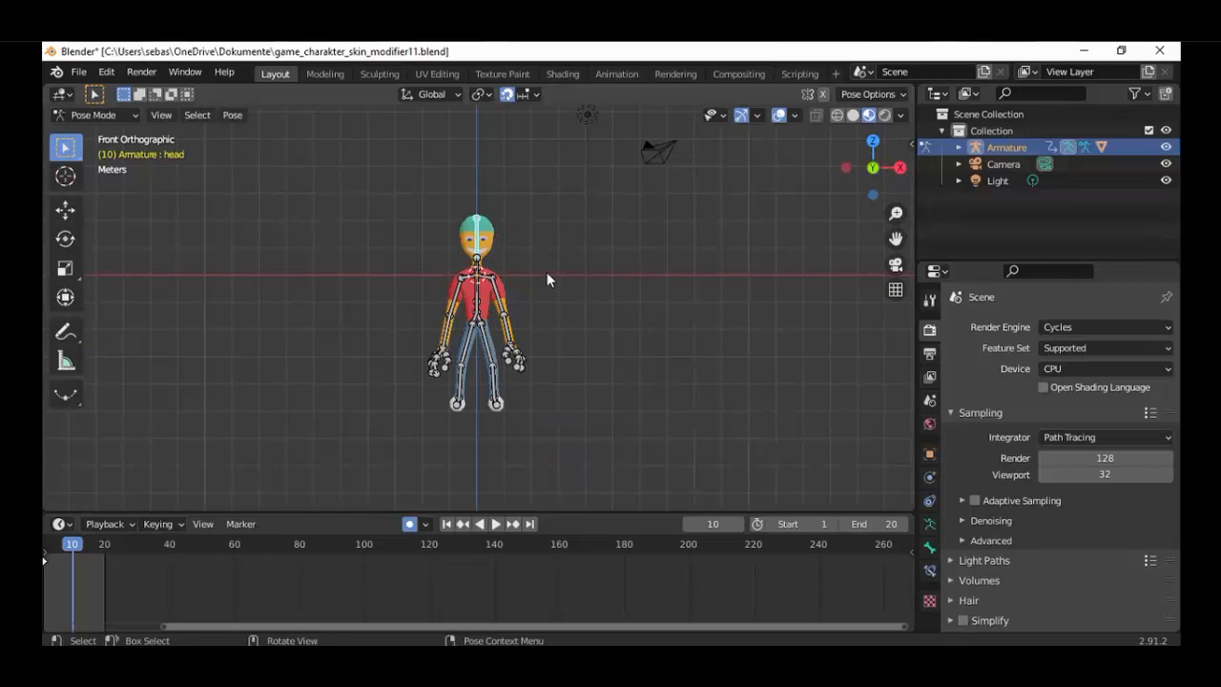
scroll(546, 272, "up", 3)
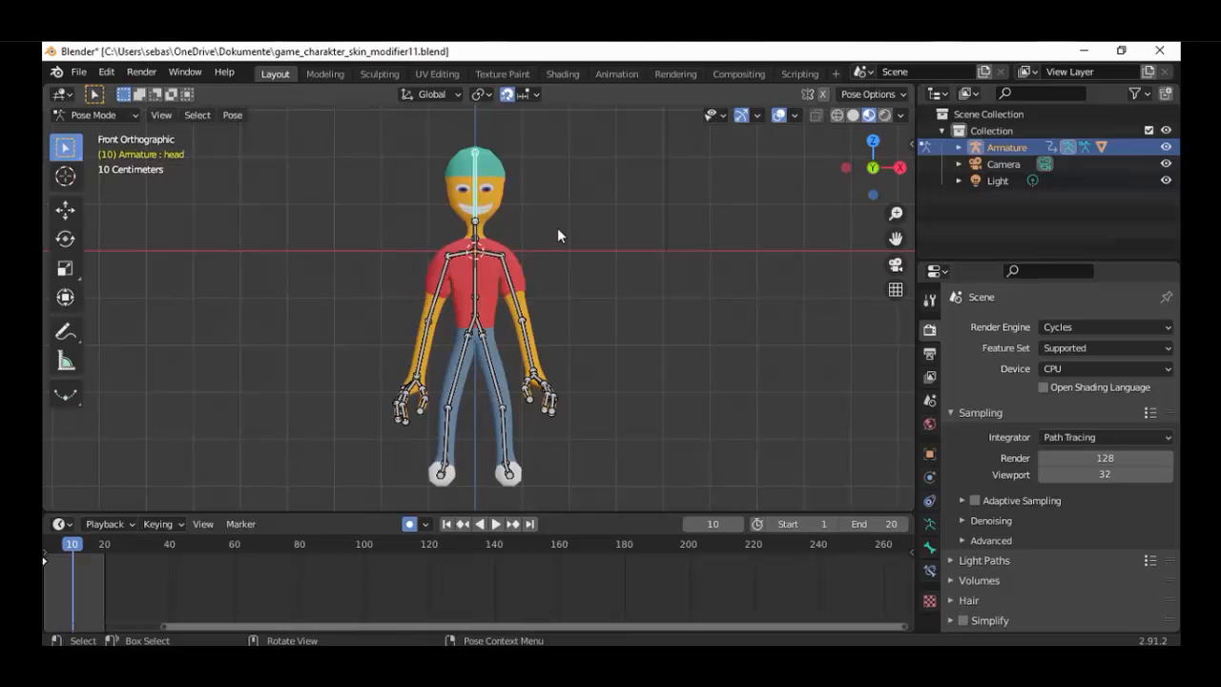
key("r")
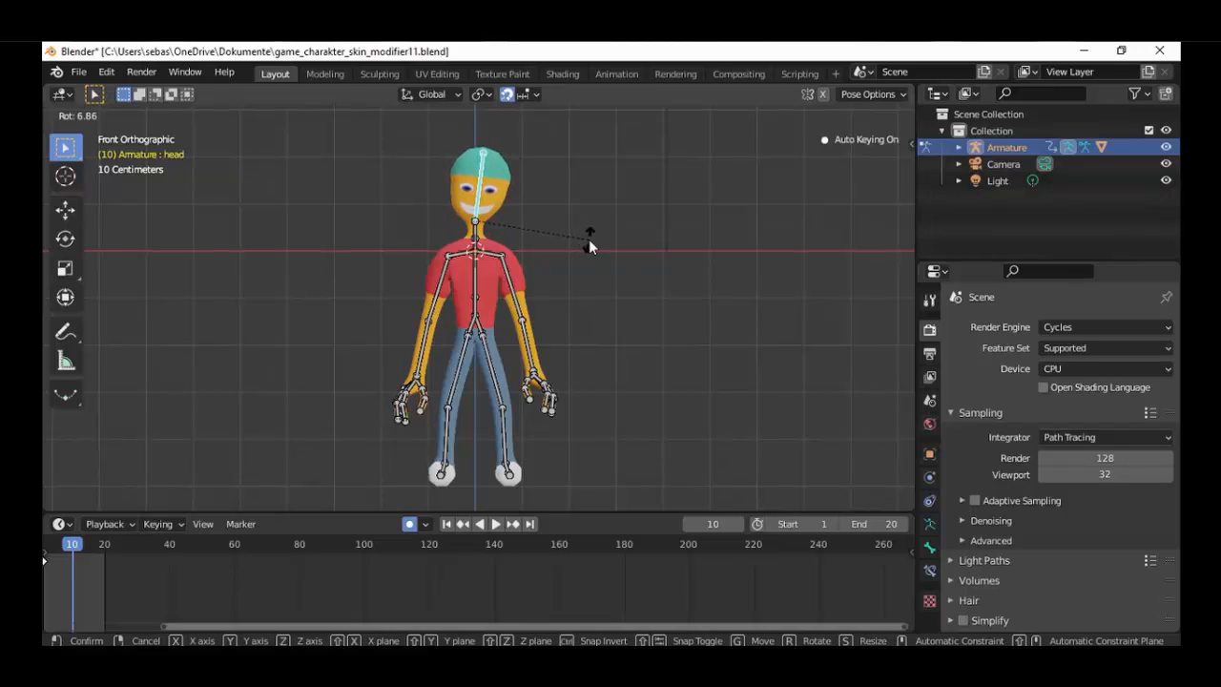
left_click(589, 246)
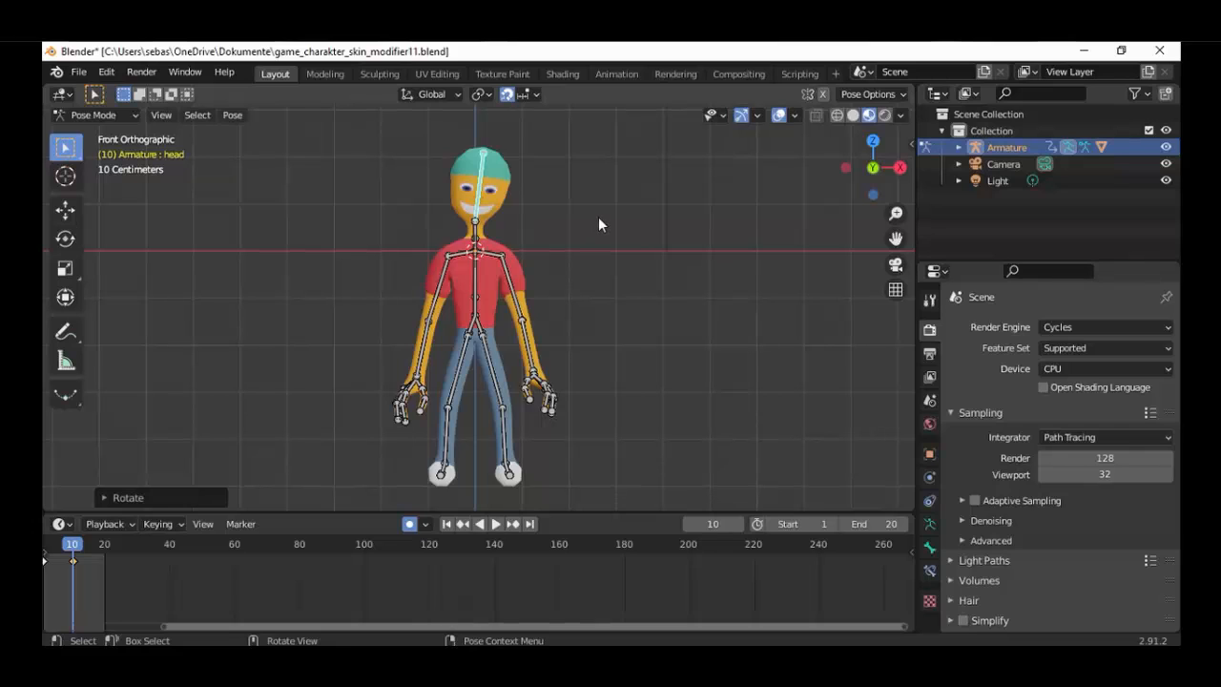
right_click(599, 224)
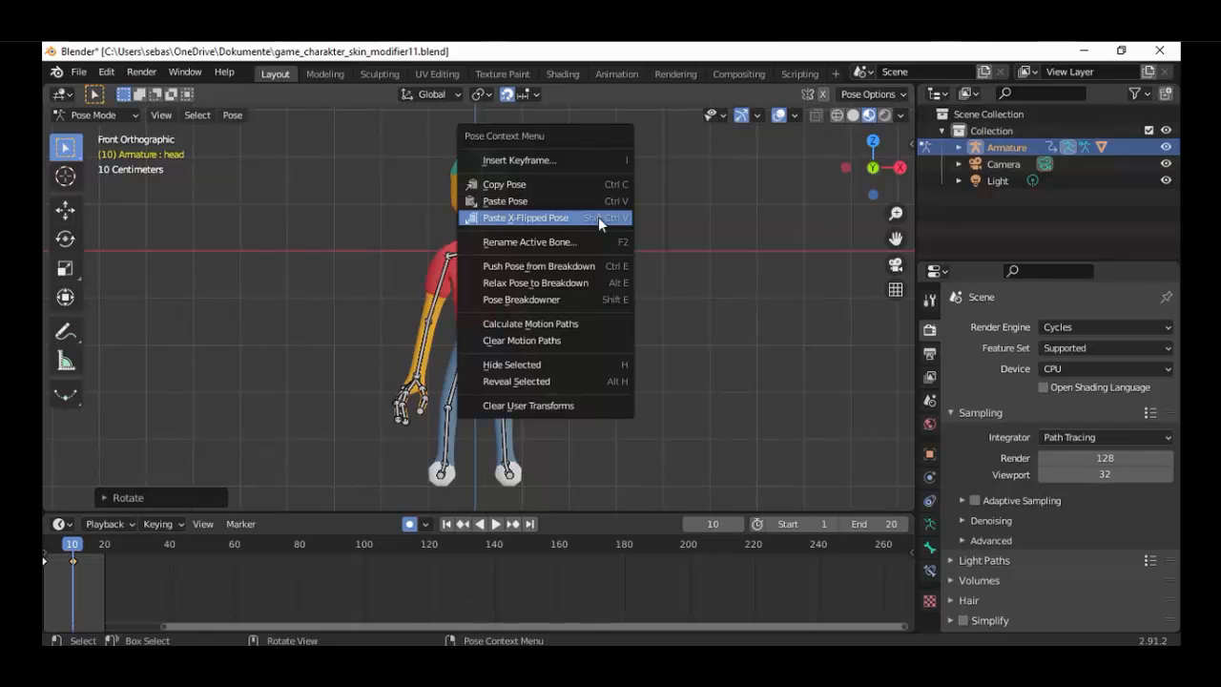
left_click(549, 186)
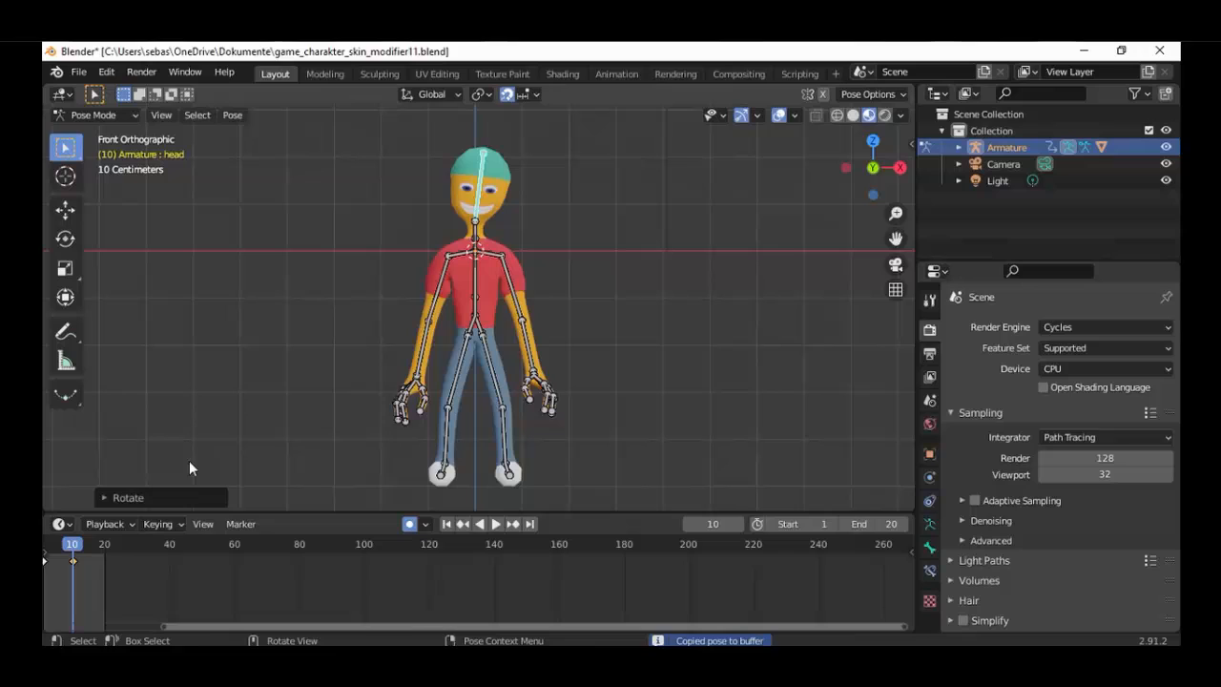
Step: Advance to frame 20 and paste the copied head pose X-flipped onto the head bone
left_click(78, 544)
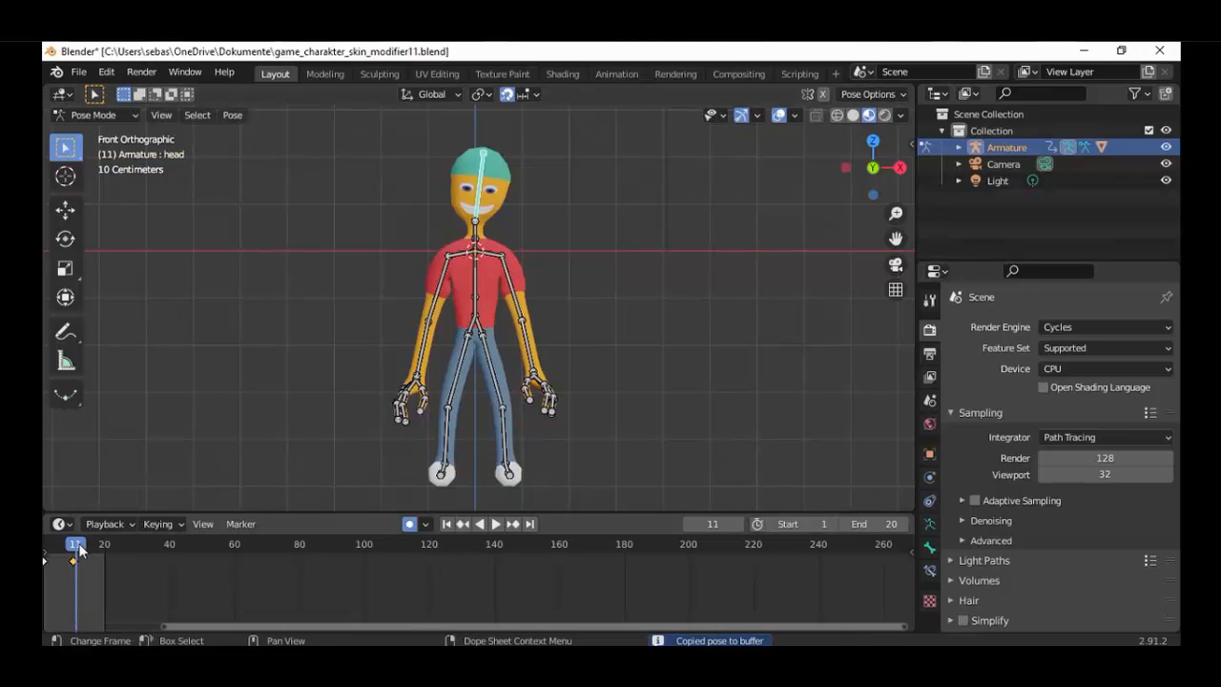
key("Right")
key("Right")
key("Right")
key("Right")
key("Right")
key("Right")
key("Right")
key("Right")
key("Right")
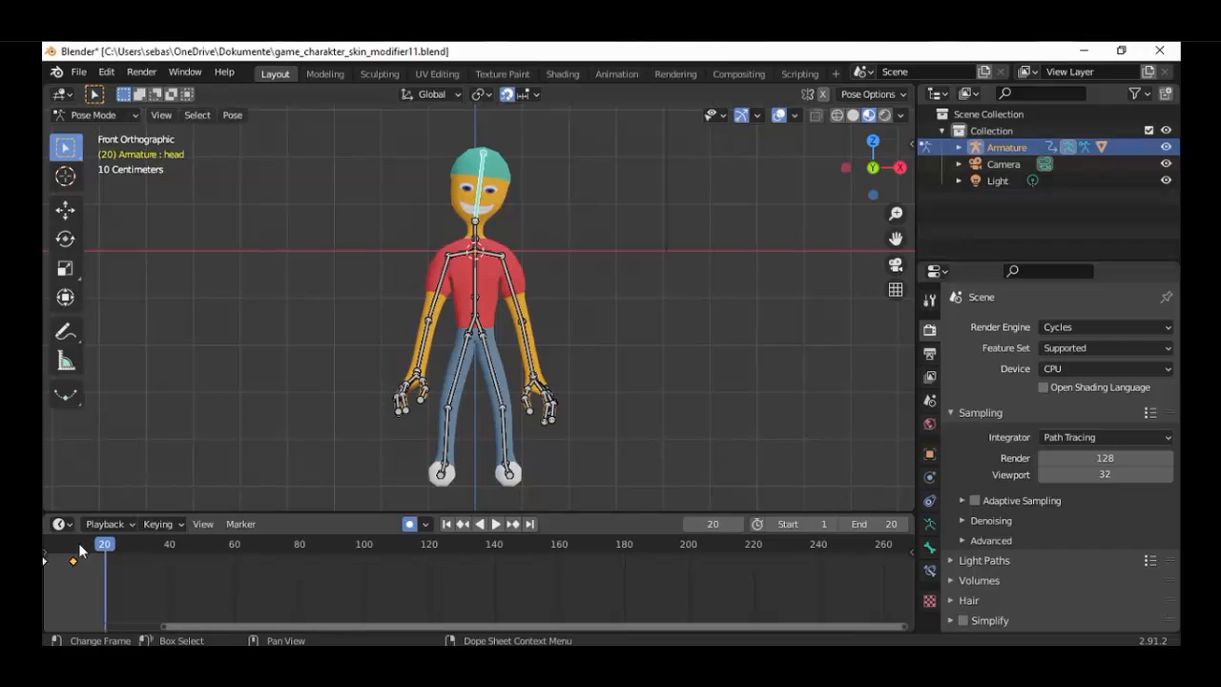
right_click(614, 204)
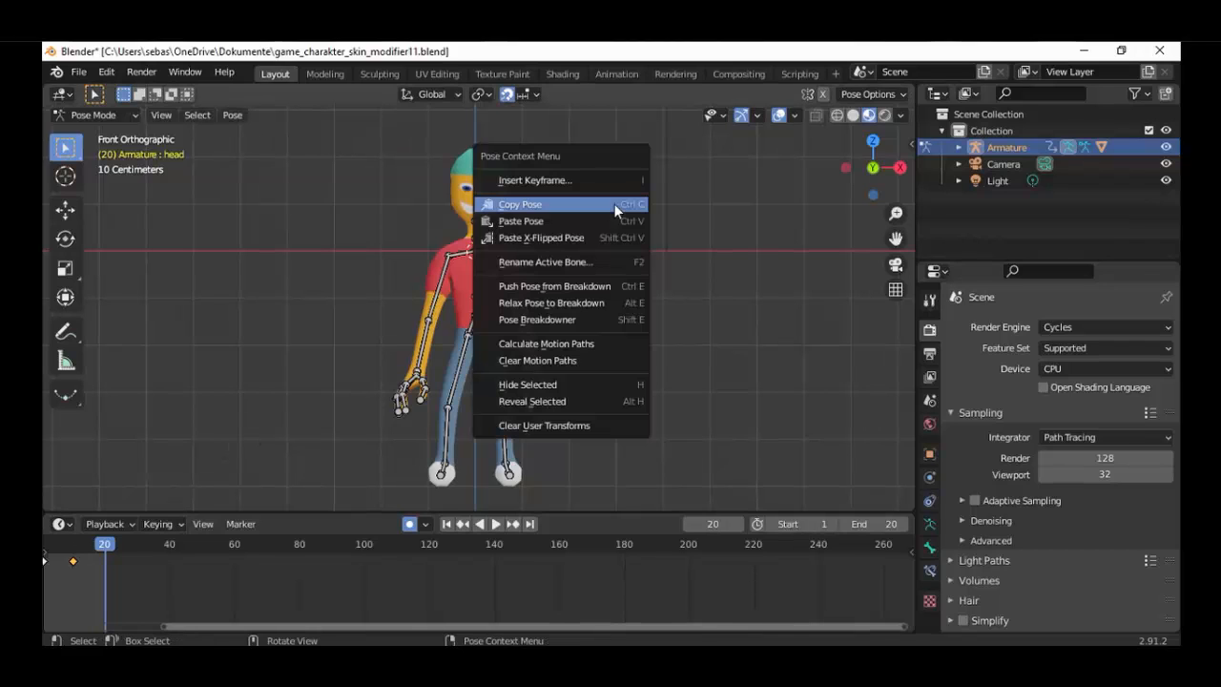
left_click(583, 239)
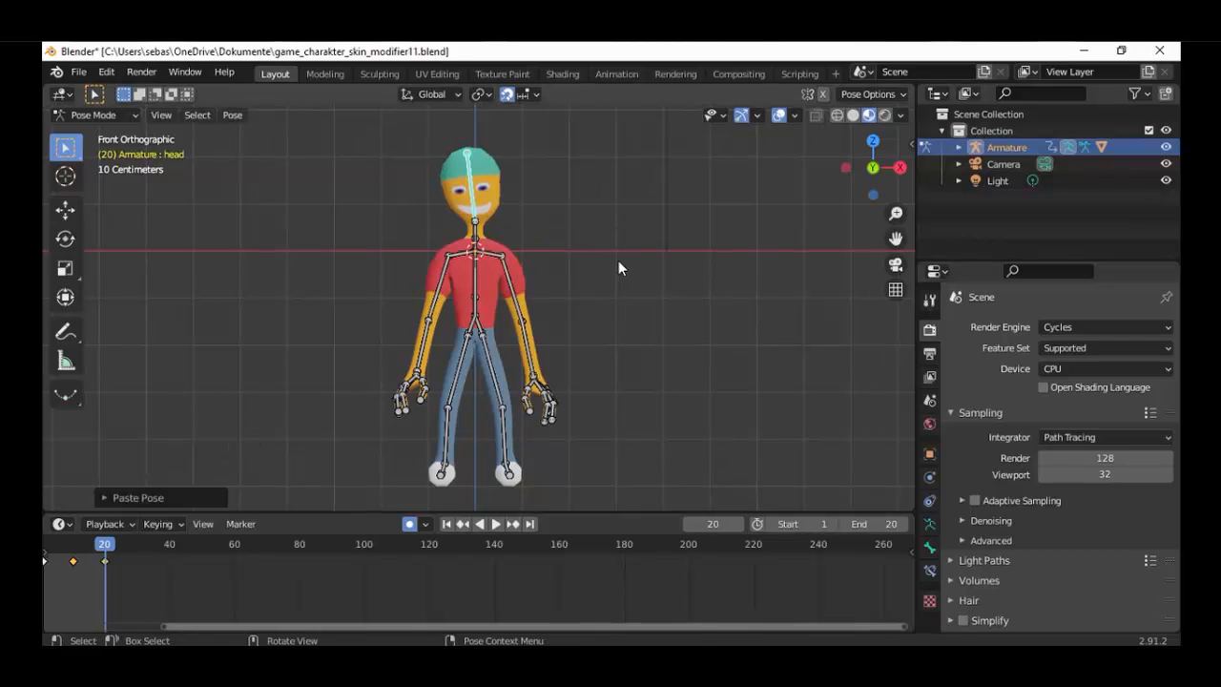
middle_click_drag(630, 357, 550, 385)
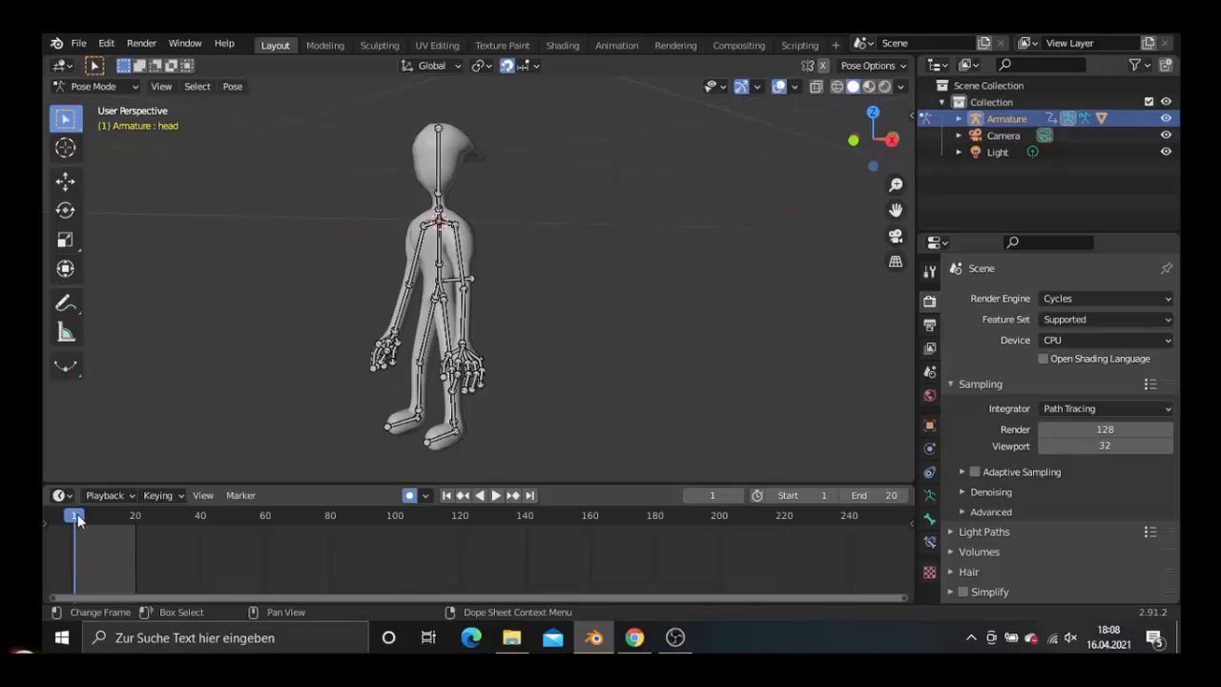
Step: Go to frame 30 and rotate the left upper leg bone backward in the right side view
key("space")
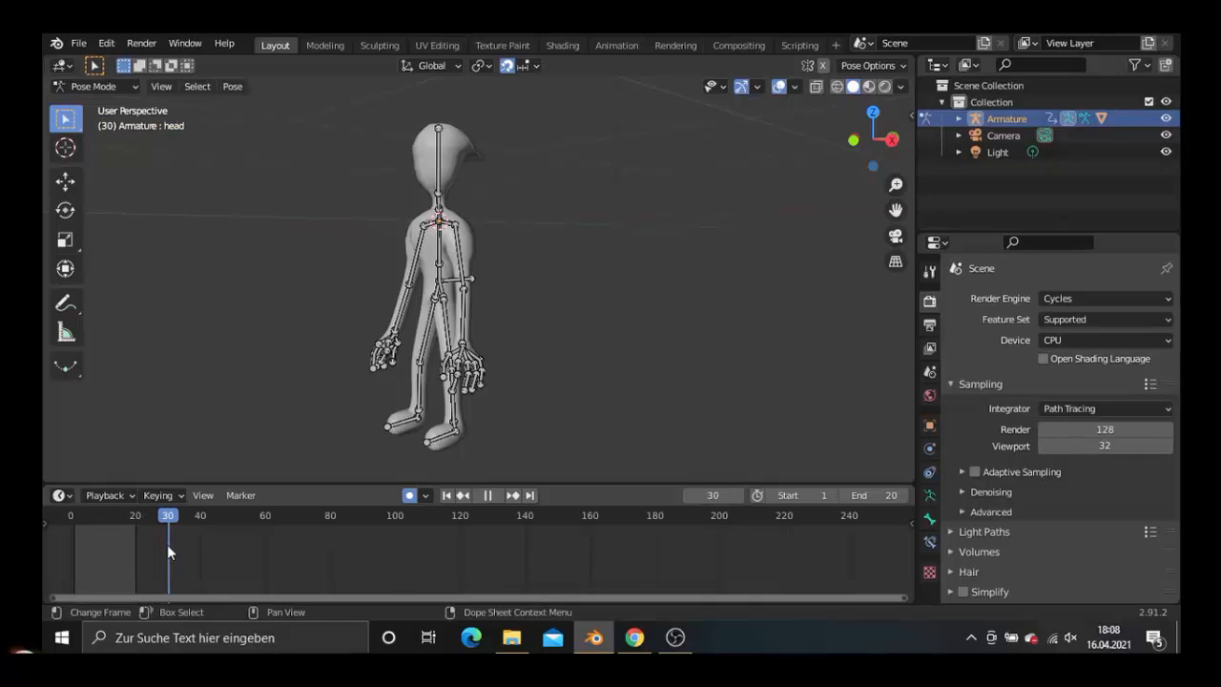
key("space")
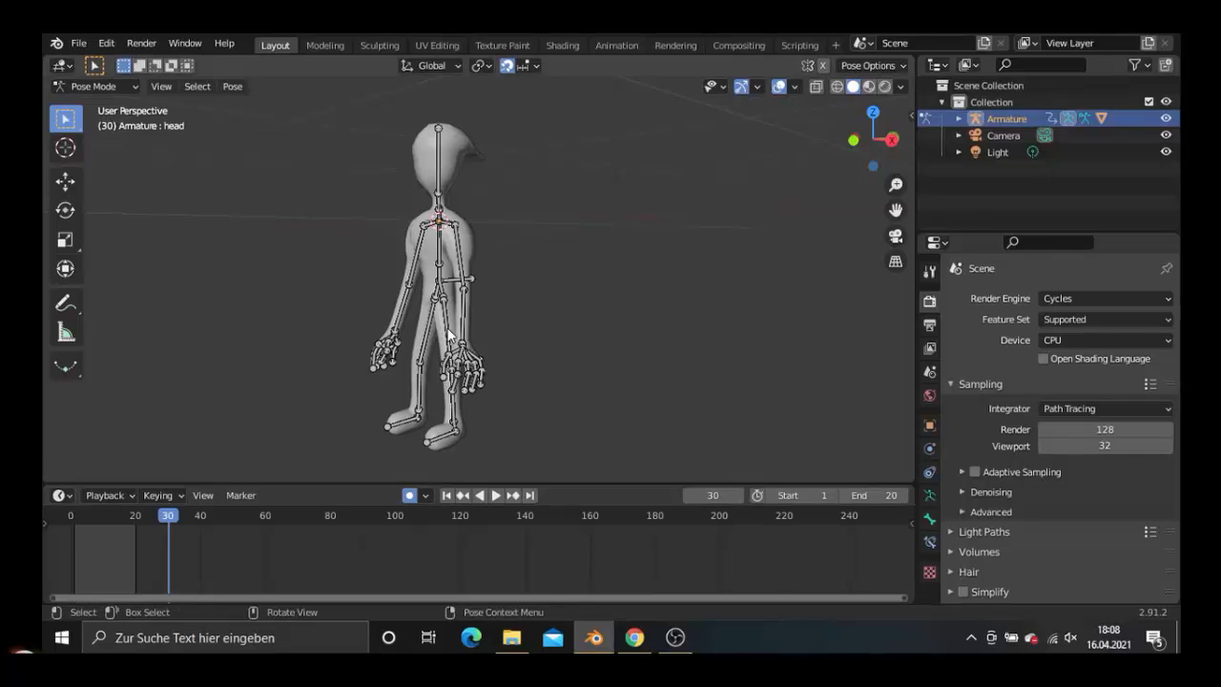
left_click(447, 333)
key("KP_3")
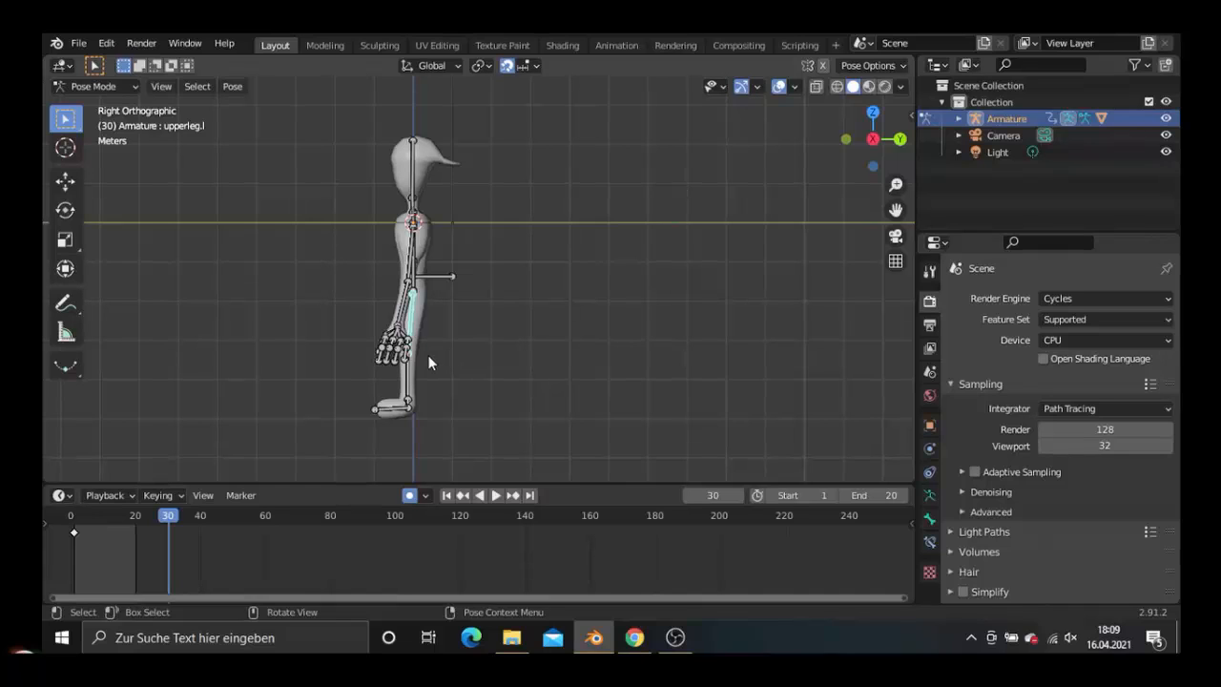
key("r")
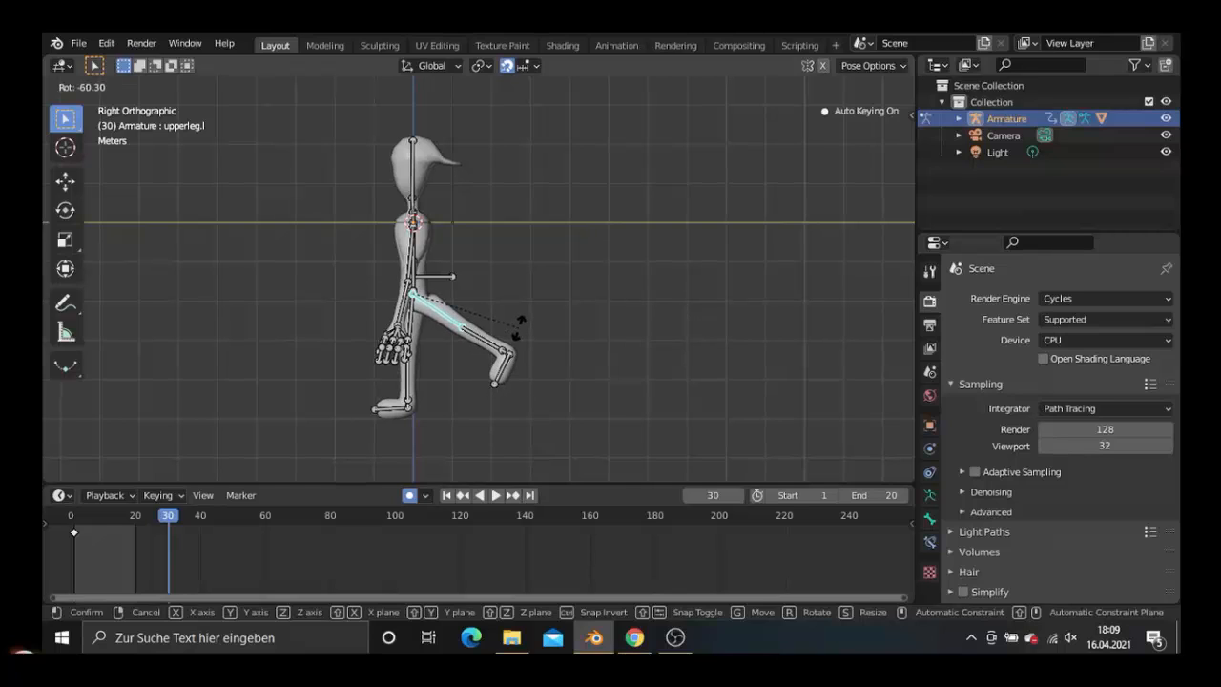
left_click(498, 359)
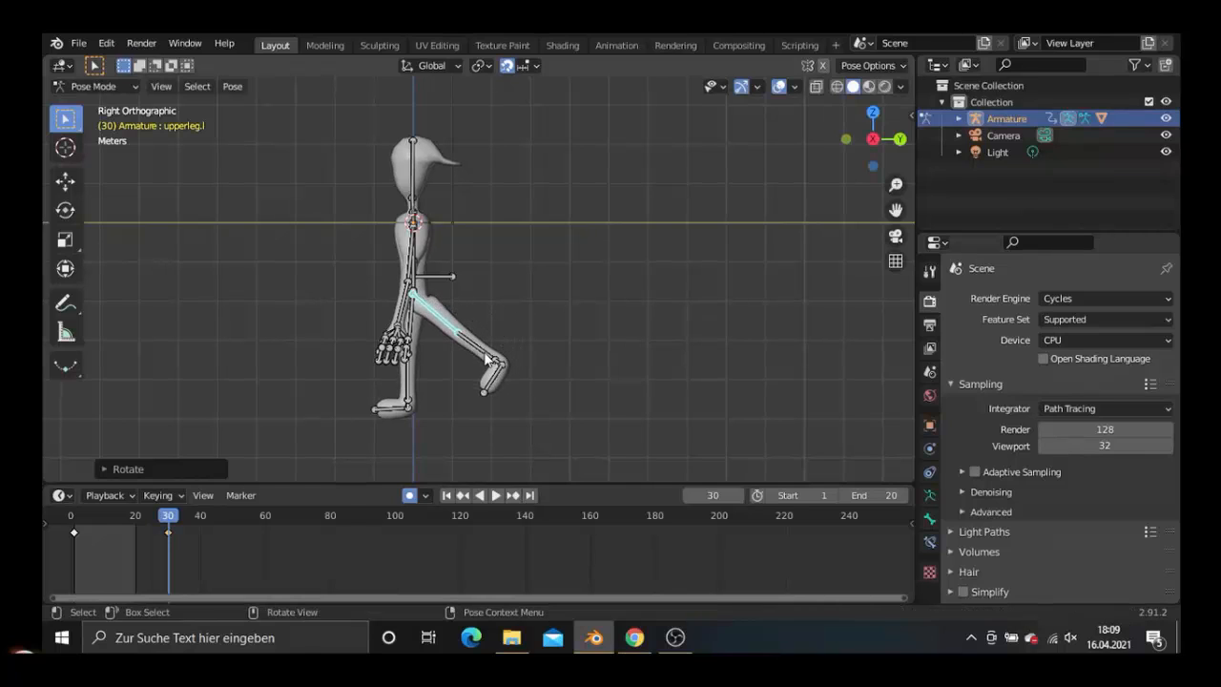
Step: Bend the left lower leg bone about 43° further back and up at frame 30
left_click(487, 359)
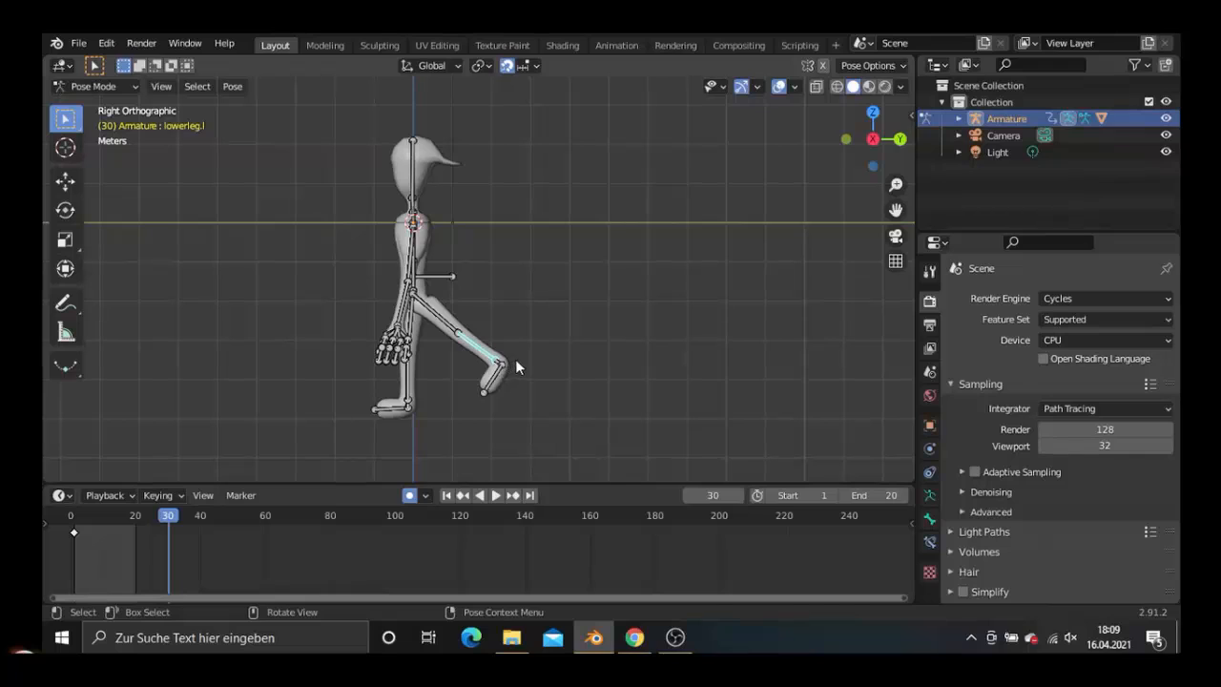
key("r")
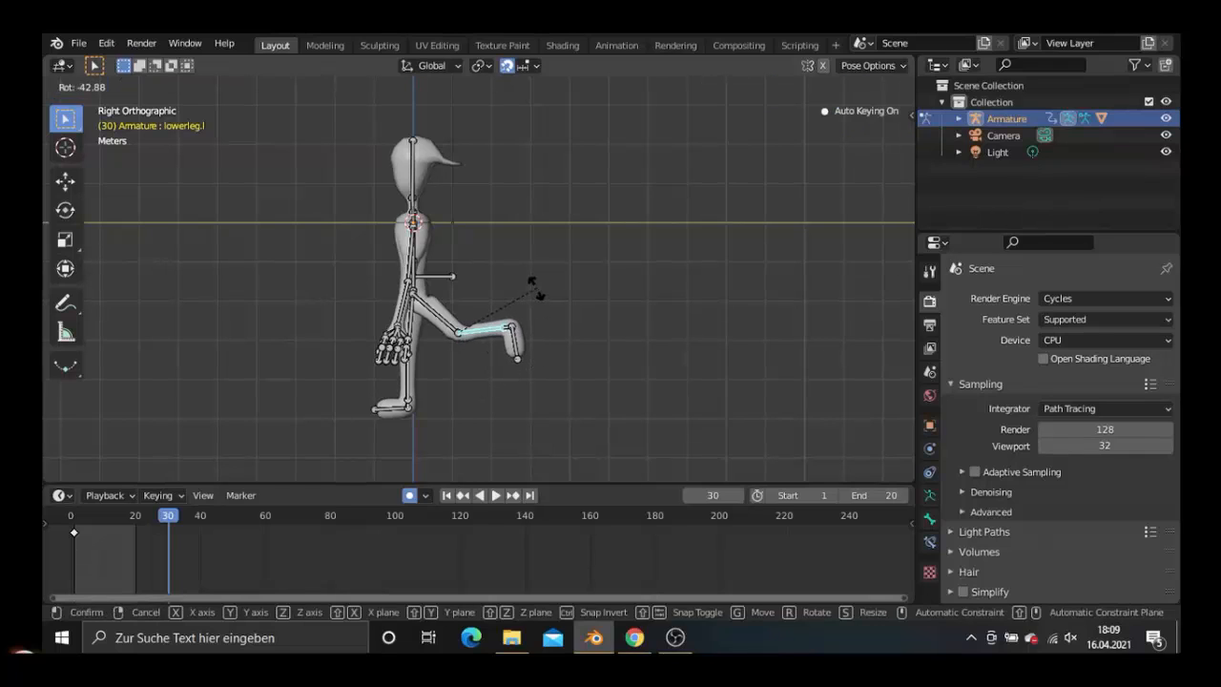
left_click(536, 287)
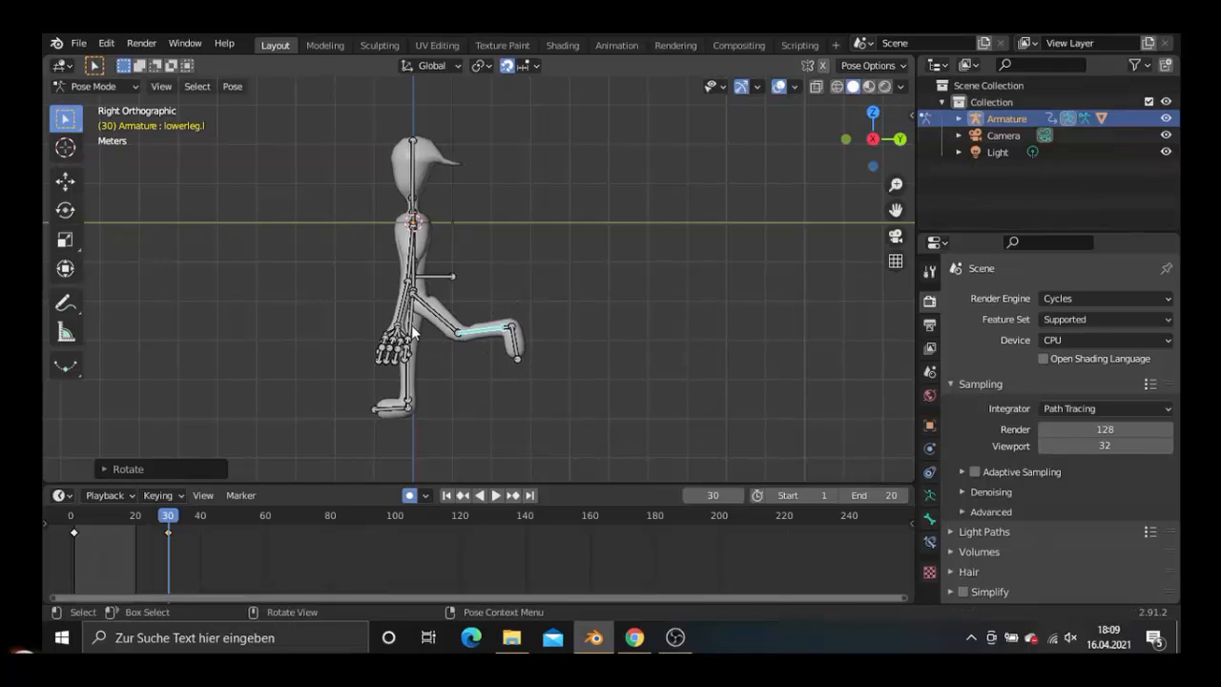
Step: Swing the right upper leg bone about 52° forward and bend the right lower leg down until it is nearly vertical
left_click(413, 330)
key("r")
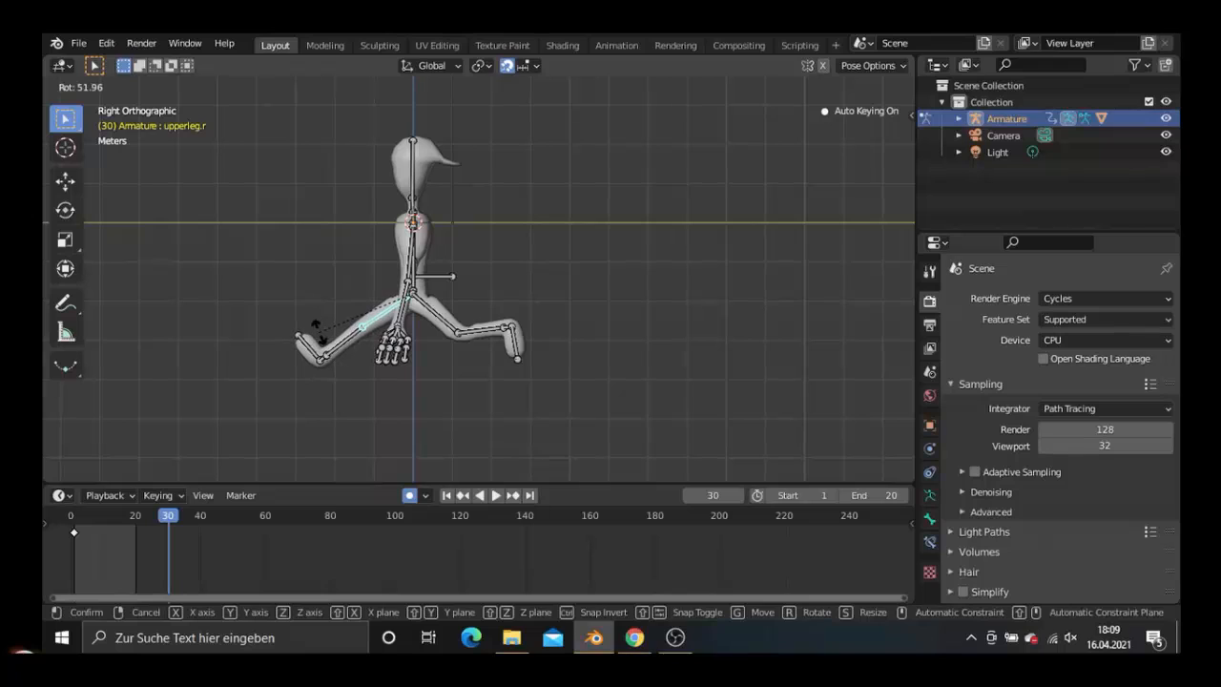
left_click(333, 349)
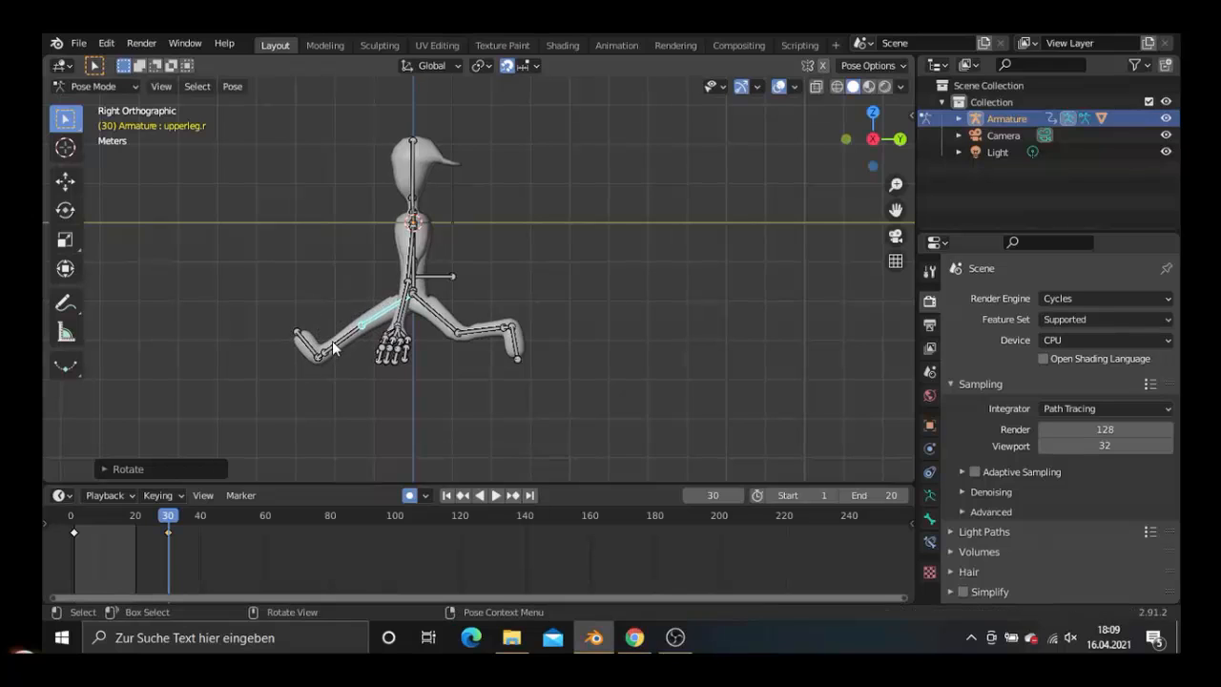
left_click(333, 349)
key("r")
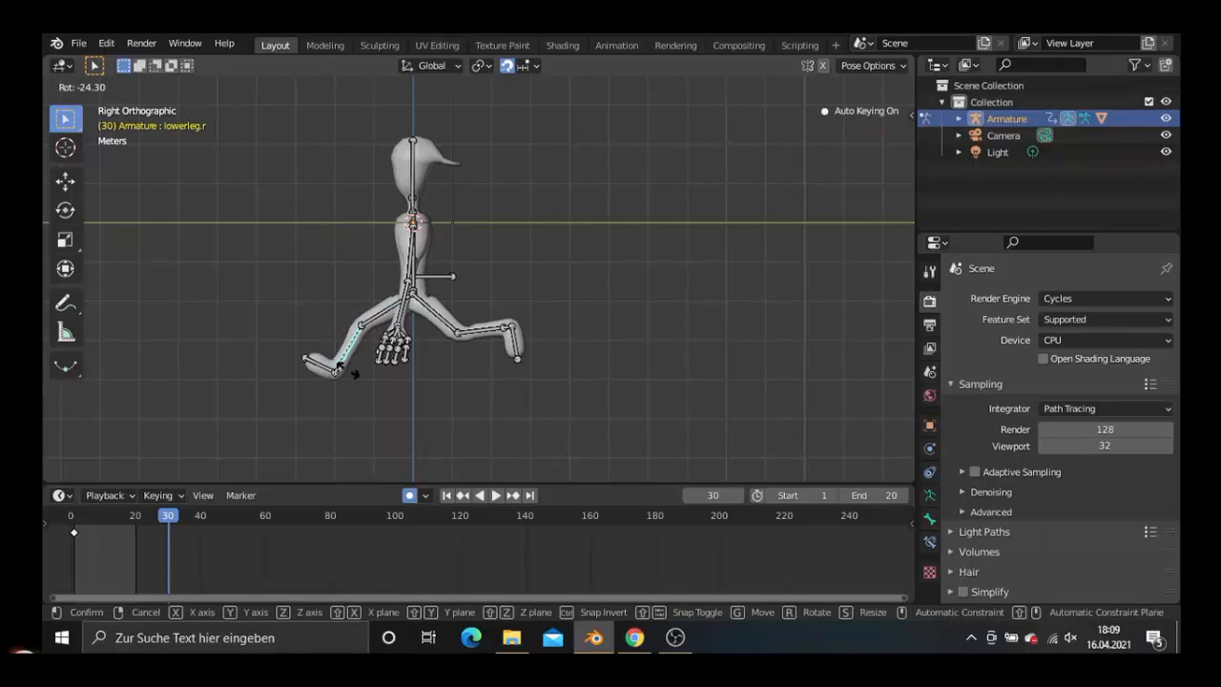
left_click(355, 381)
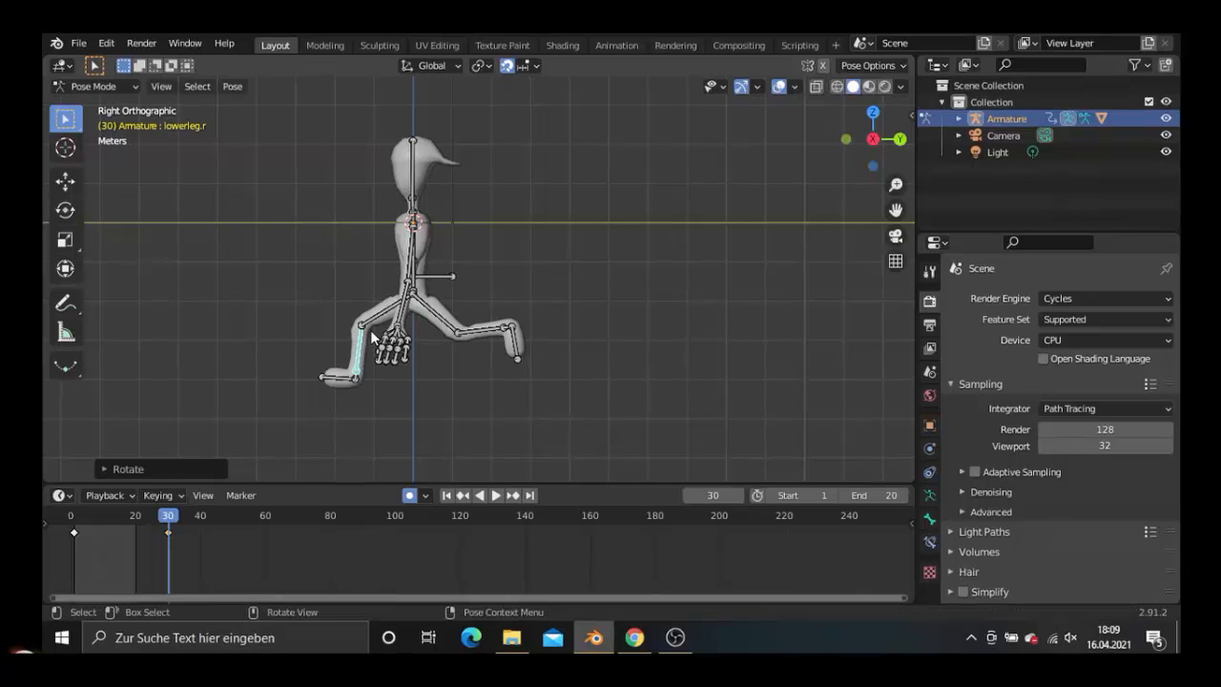
Step: Raise the right upper leg bone about 7° further forward
left_click(377, 325)
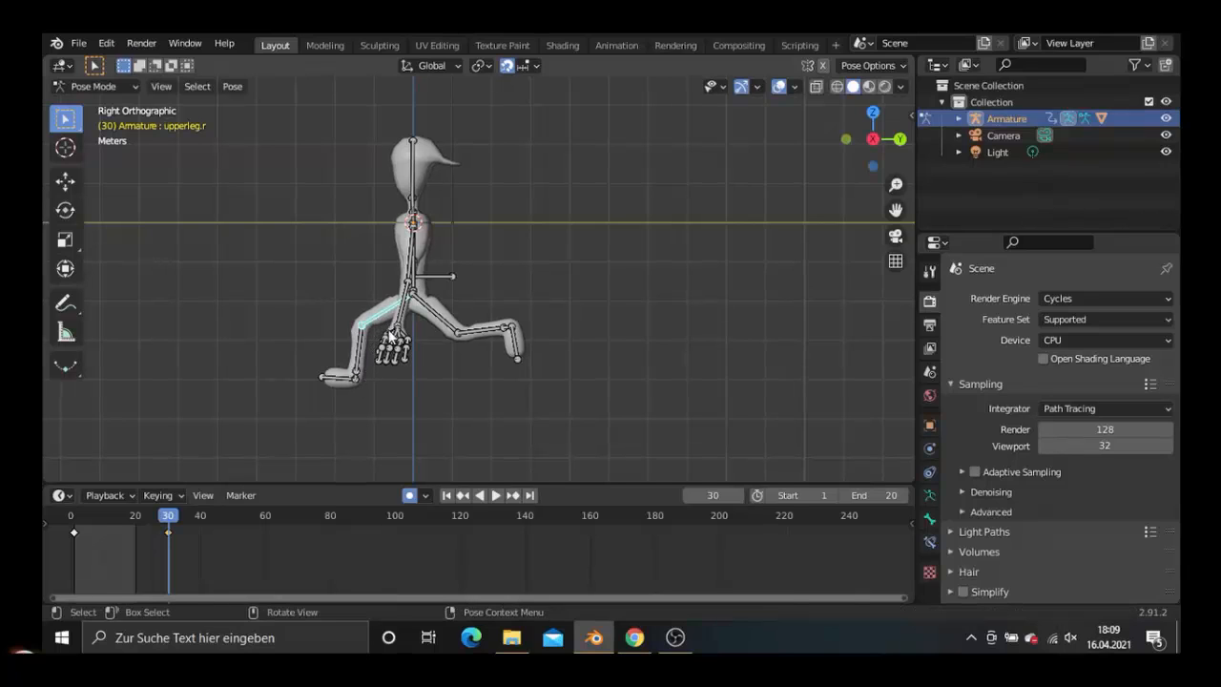
key("r")
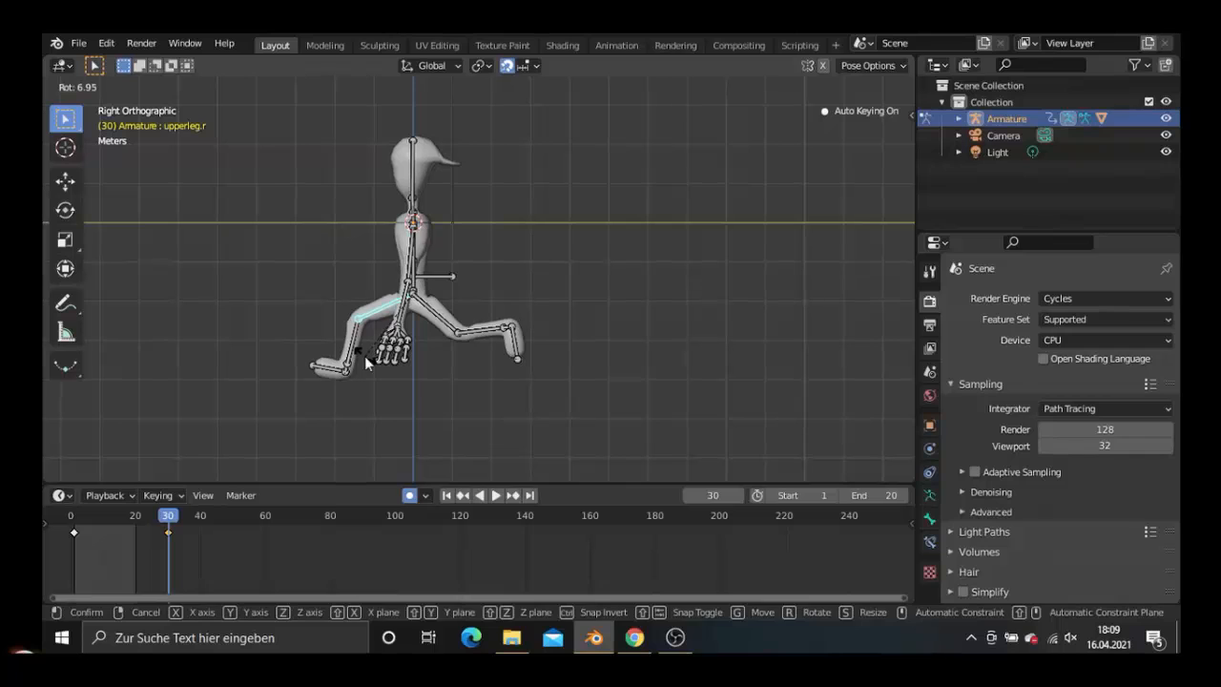
left_click(309, 411)
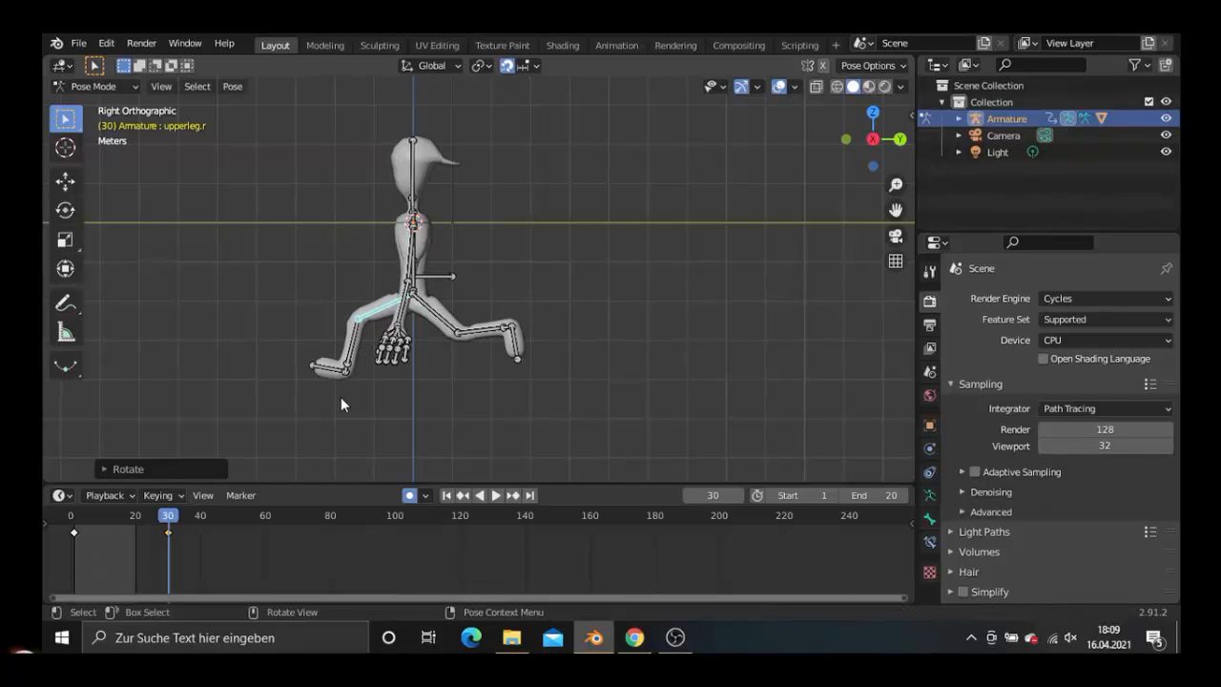
Step: Rotate the left upper arm bone about 38° forward and bend the left lower arm about 65° upward in side view
middle_click_drag(341, 397, 554, 362)
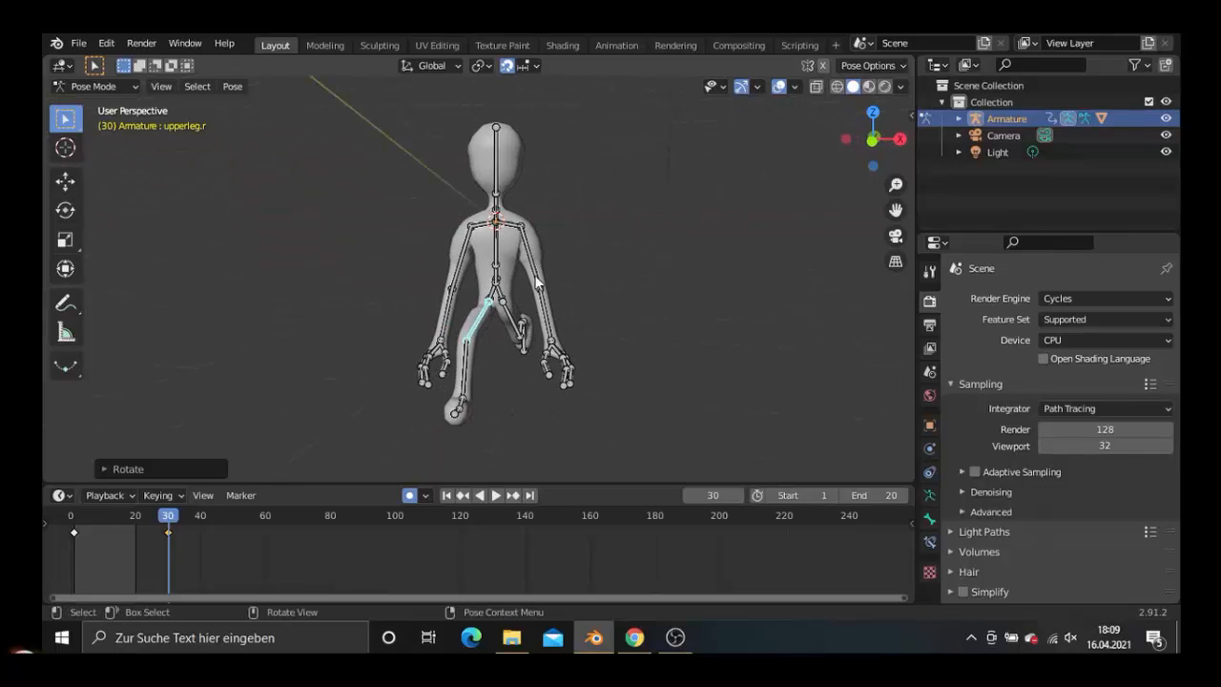
left_click(532, 278)
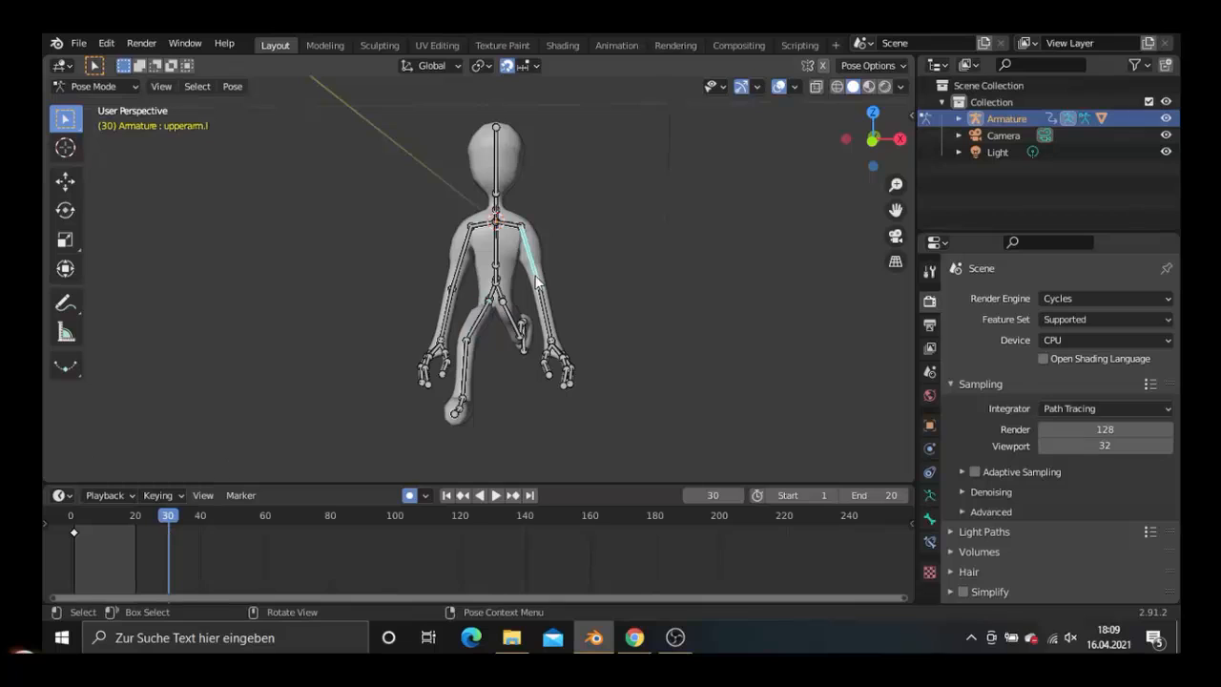
key("KP_3")
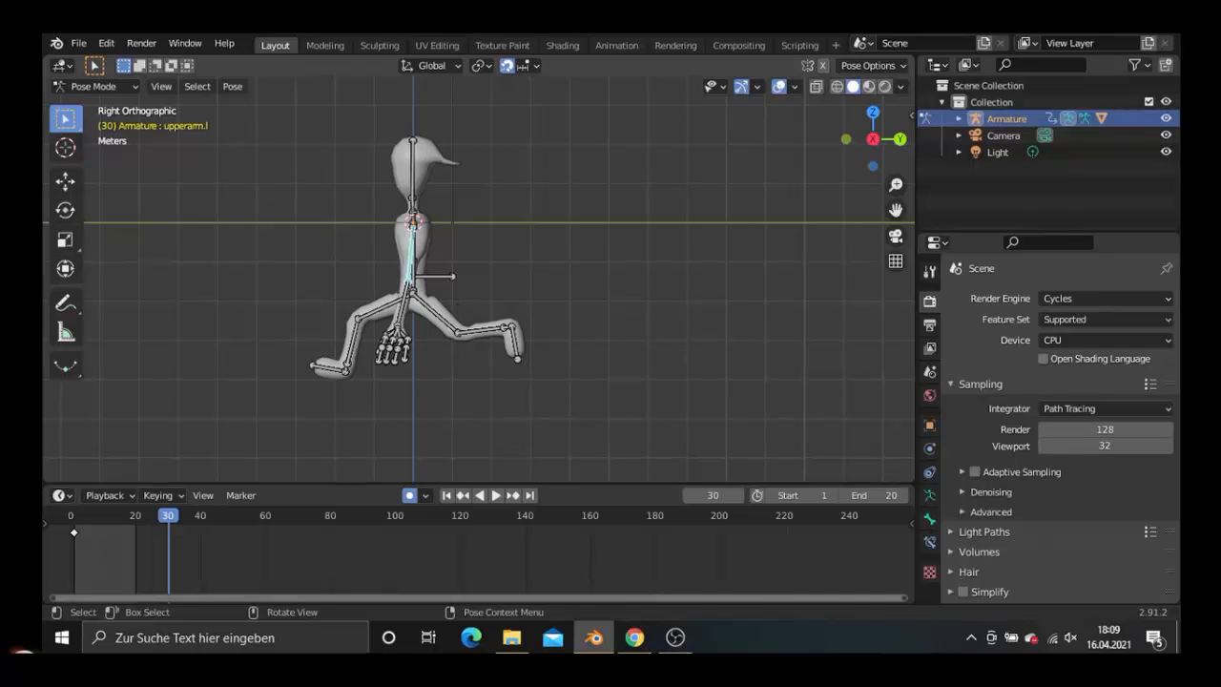
key("r")
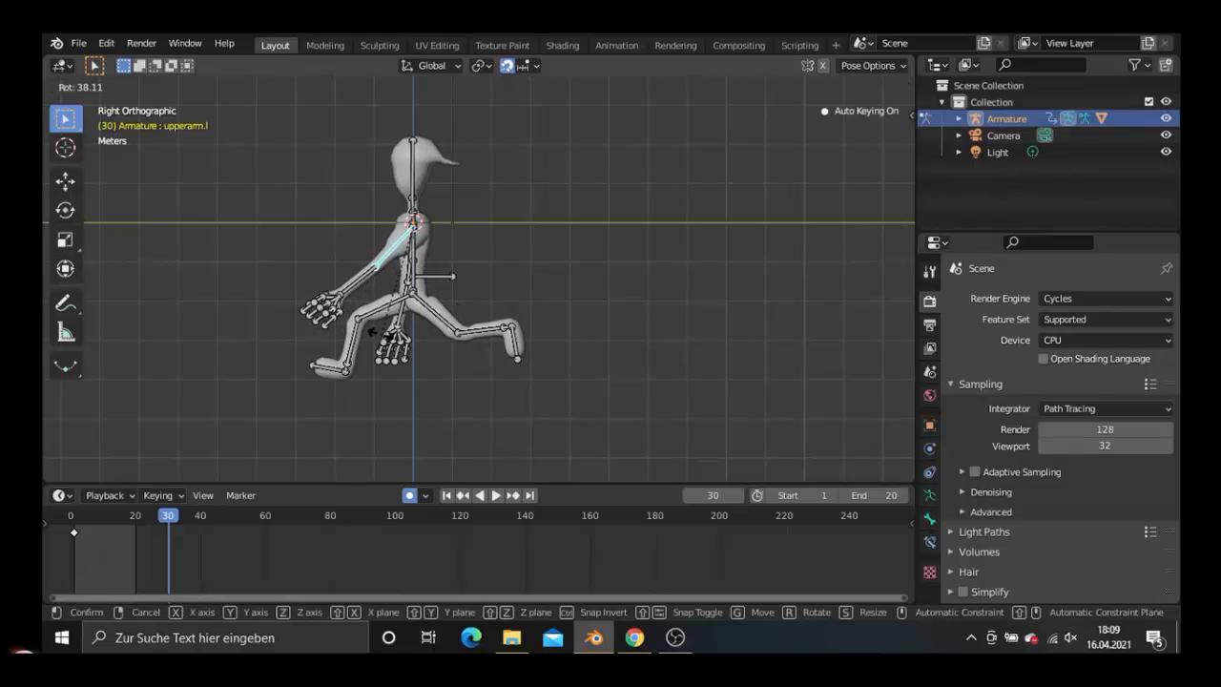
left_click(354, 288)
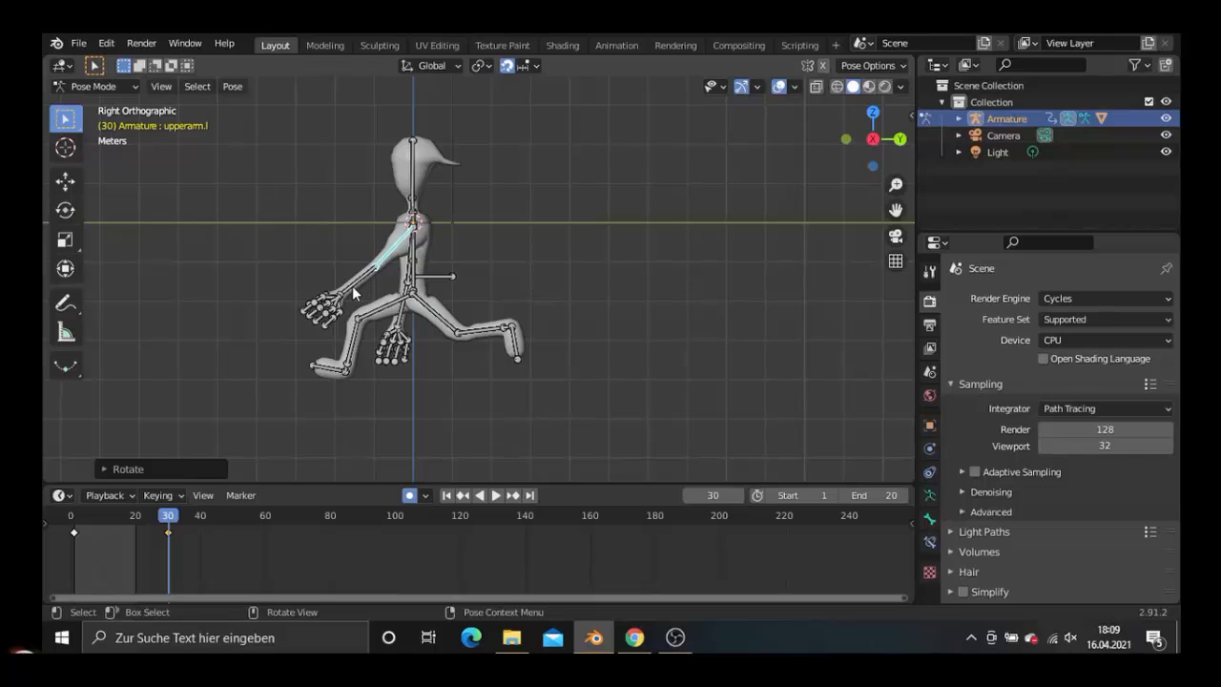
left_click(352, 285)
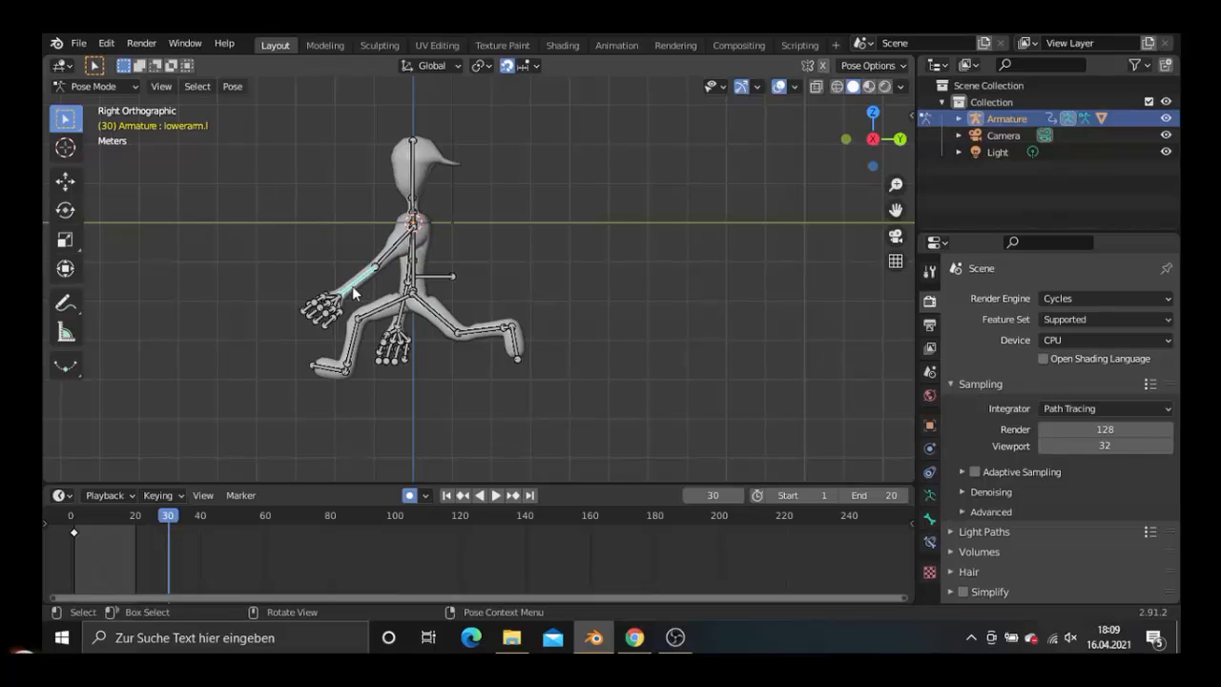
key("r")
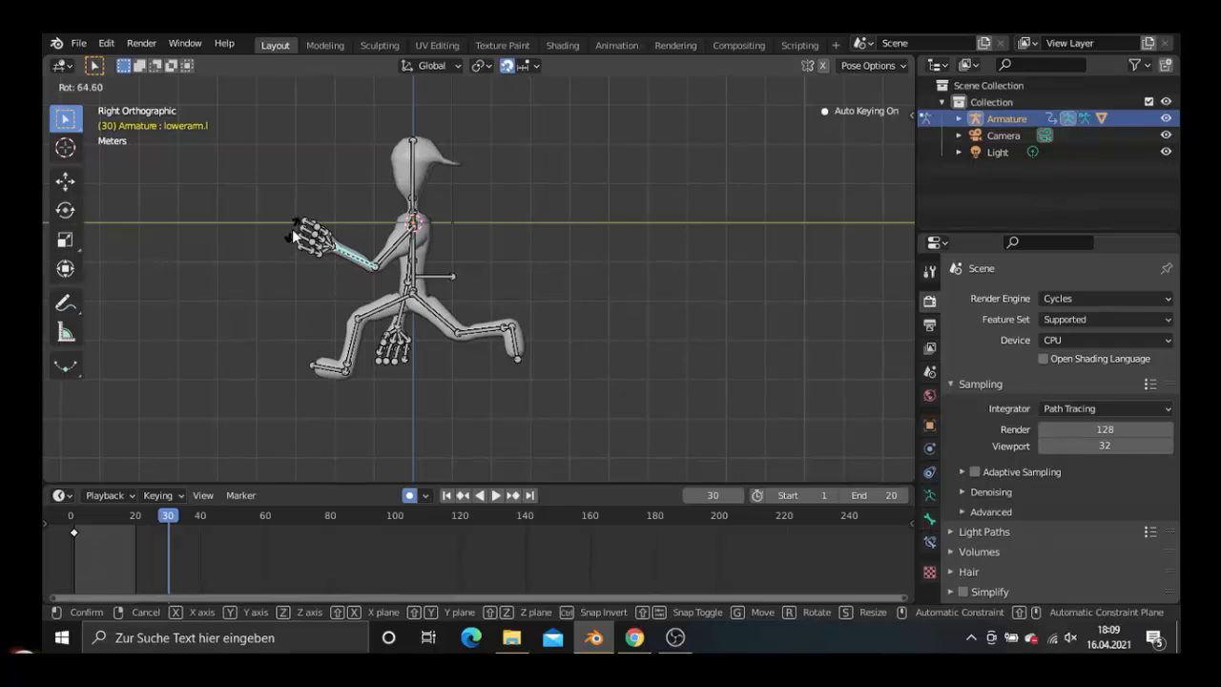
left_click(364, 286)
Step: Rotate the right upper arm bone backward in side view until it slants well behind the torso
middle_click_drag(364, 286, 457, 284)
left_click(442, 269)
key("KP_5")
key("KP_3")
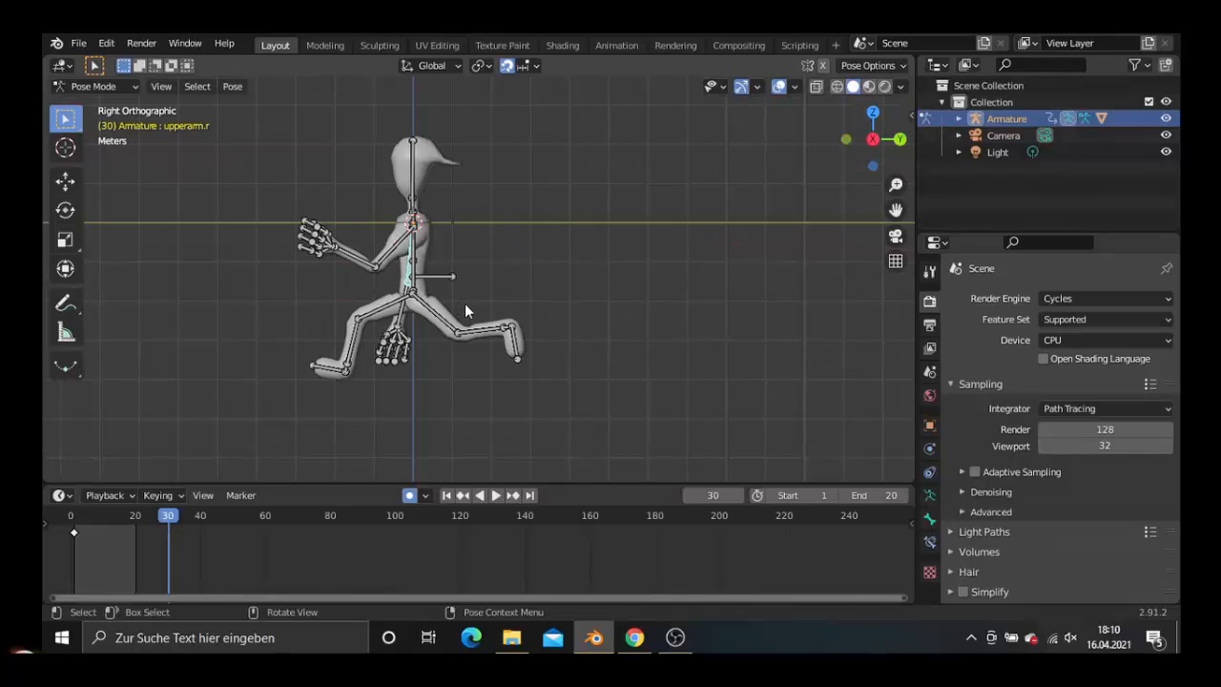
key("r")
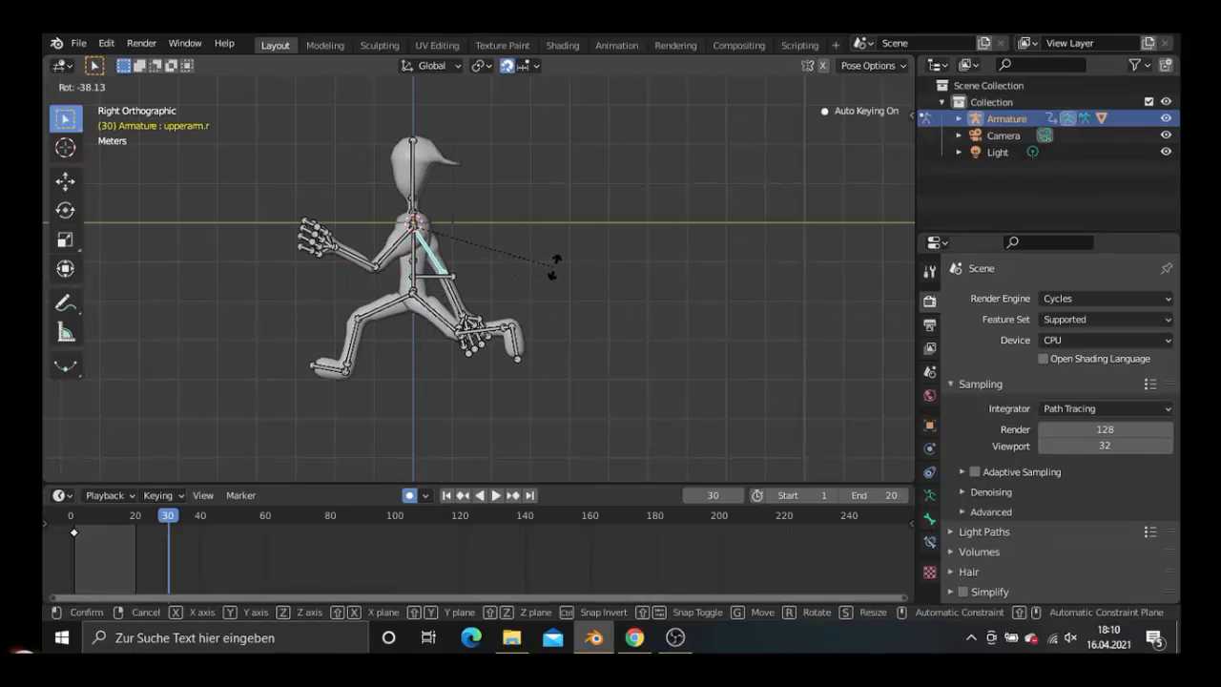
left_click(552, 266)
key("r")
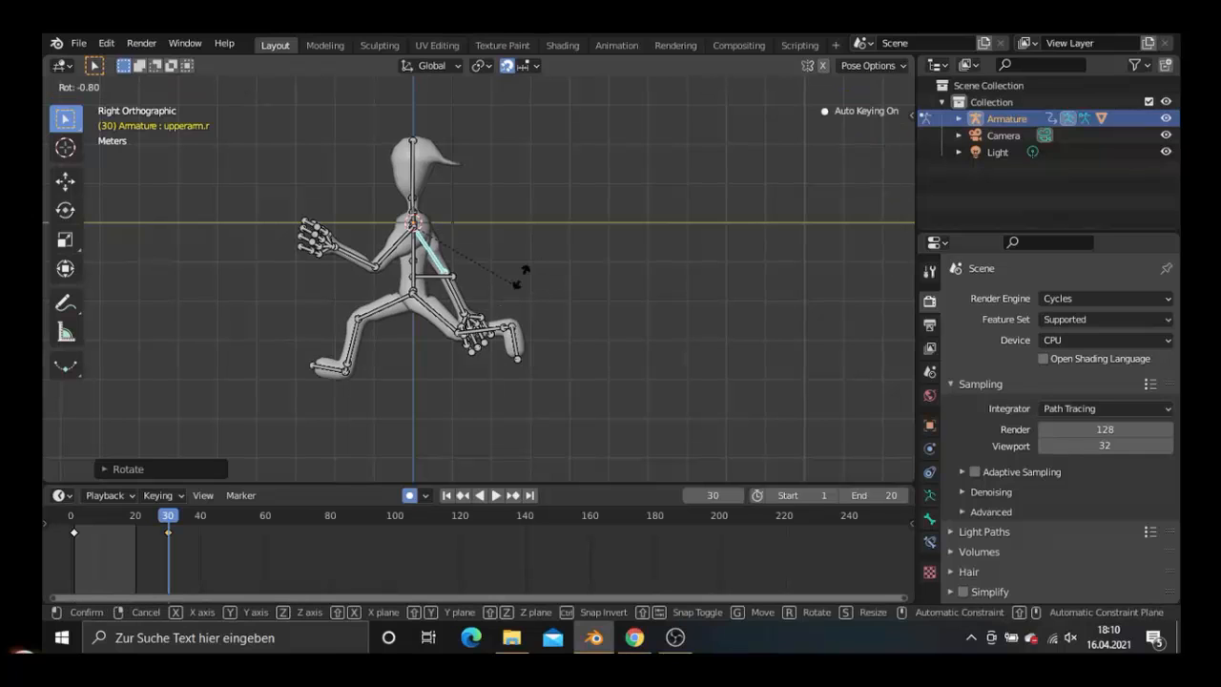
left_click(540, 262)
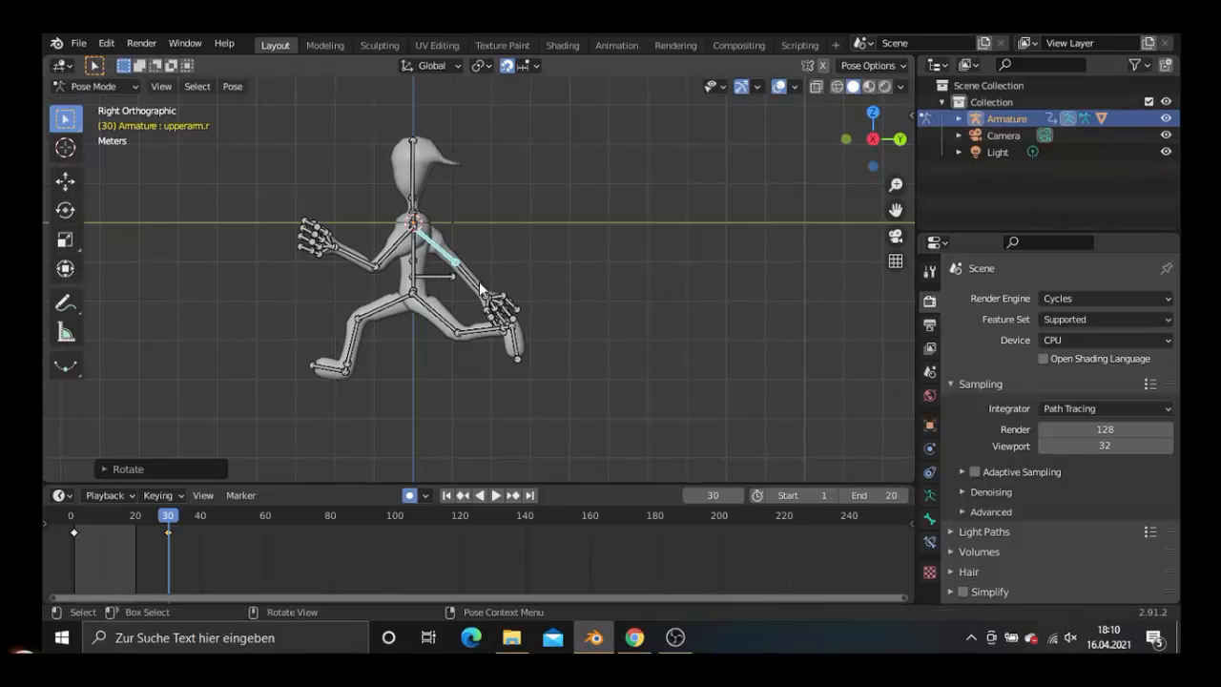
Step: Bend the right lower arm bone about 58° forward at the elbow and check the running pose from an angle
left_click(477, 291)
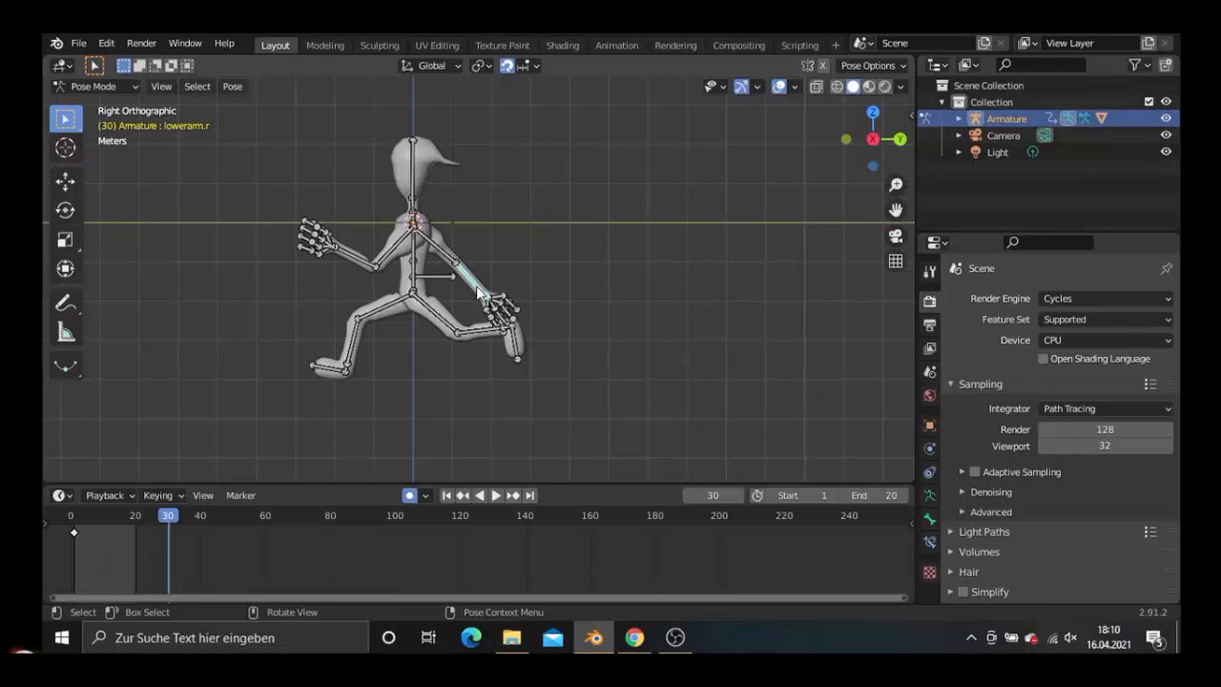
left_click(482, 292)
key("r")
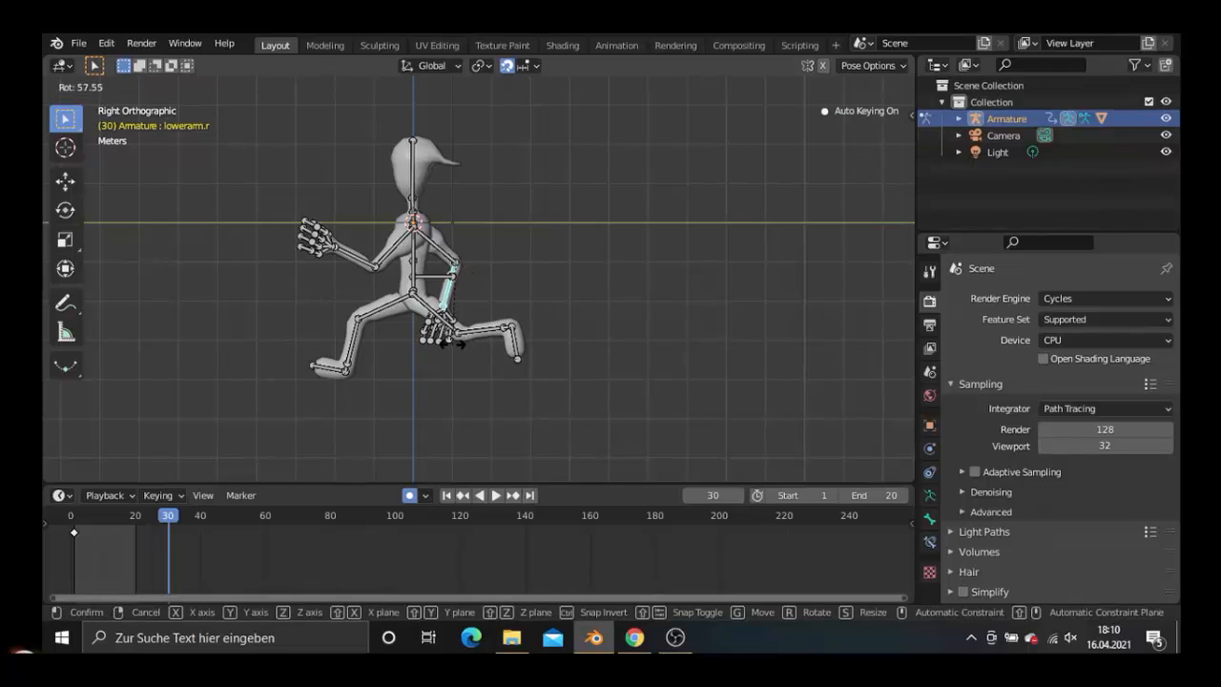
left_click(450, 344)
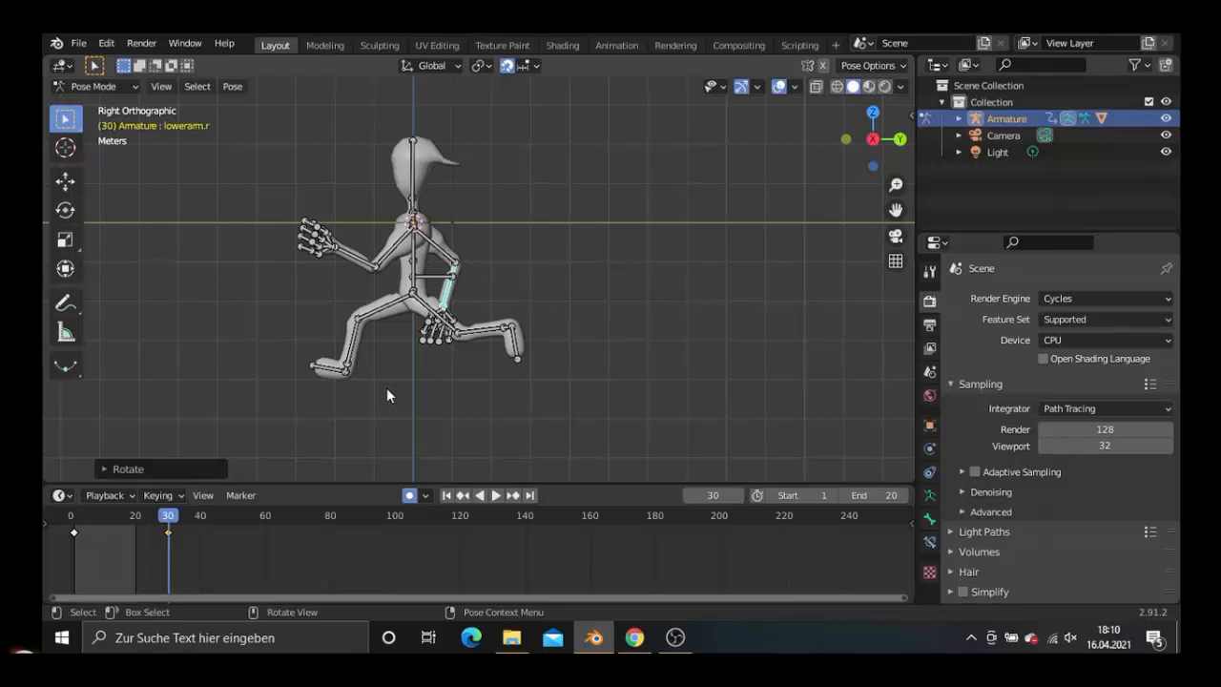
middle_click_drag(386, 395, 620, 417)
middle_click_drag(544, 416, 477, 409)
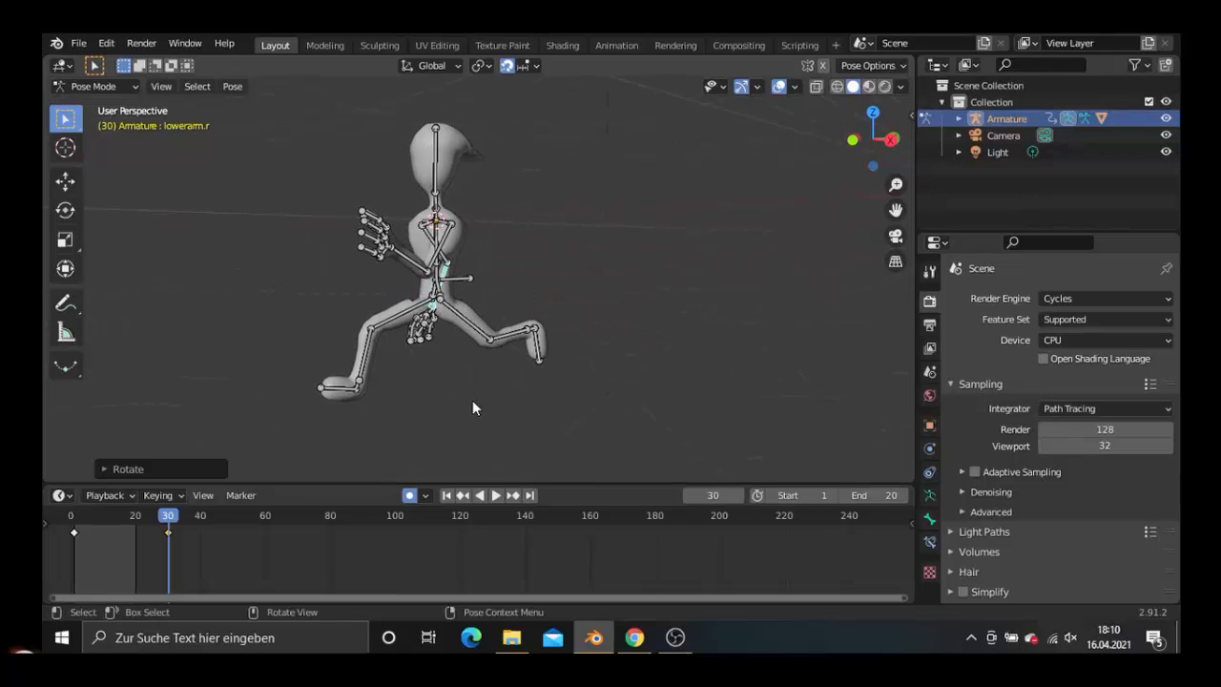
Step: Select all bones of the armature in right side view and copy the running pose at frame 30
key("KP_5")
key("KP_3")
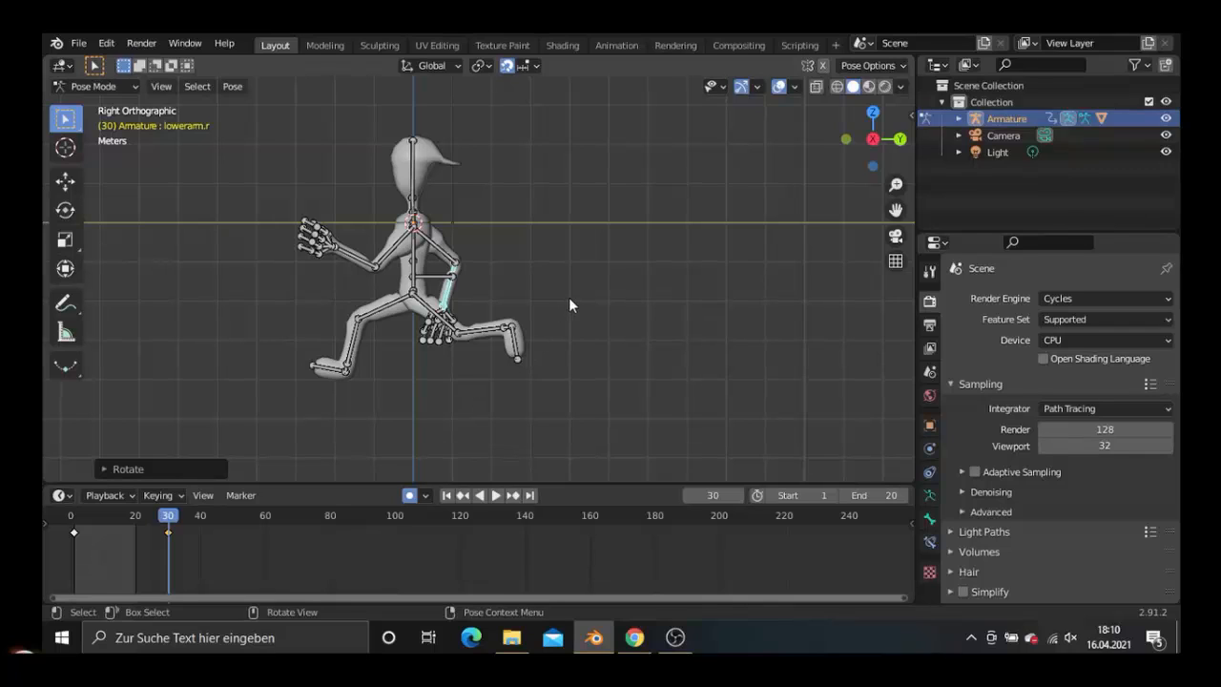
key("a")
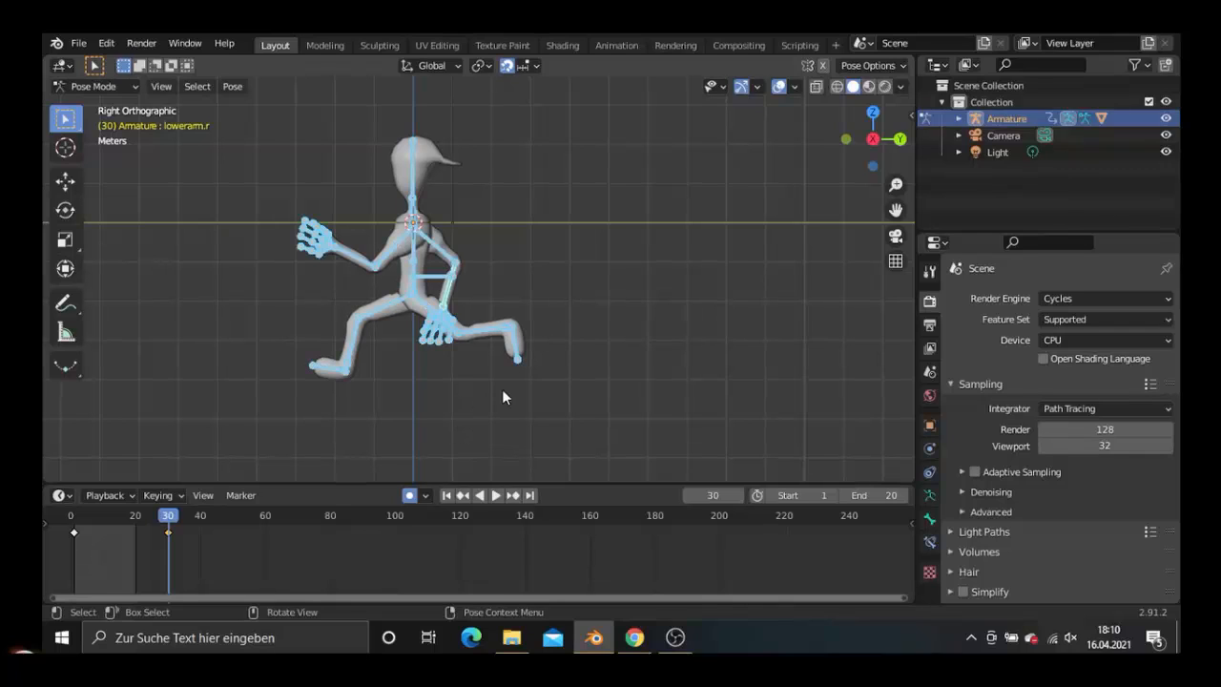
right_click(575, 274)
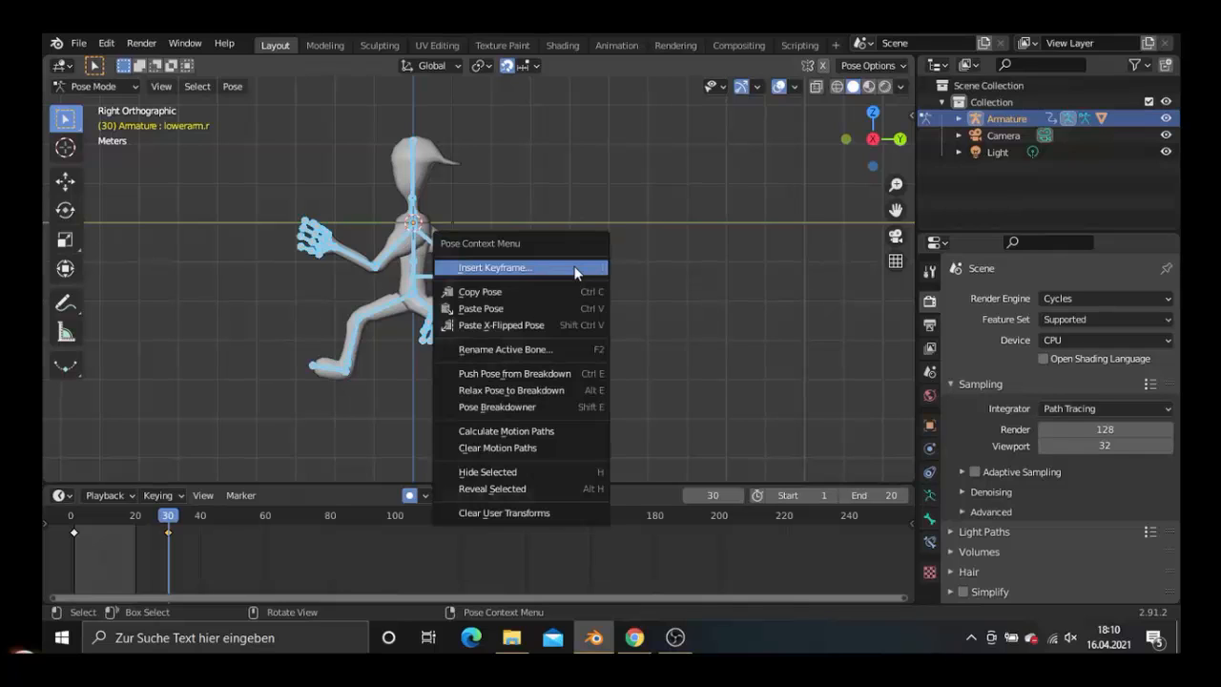
left_click(516, 290)
Step: Go to frame 60 and paste the copied running pose X-flipped onto the armature
key("space")
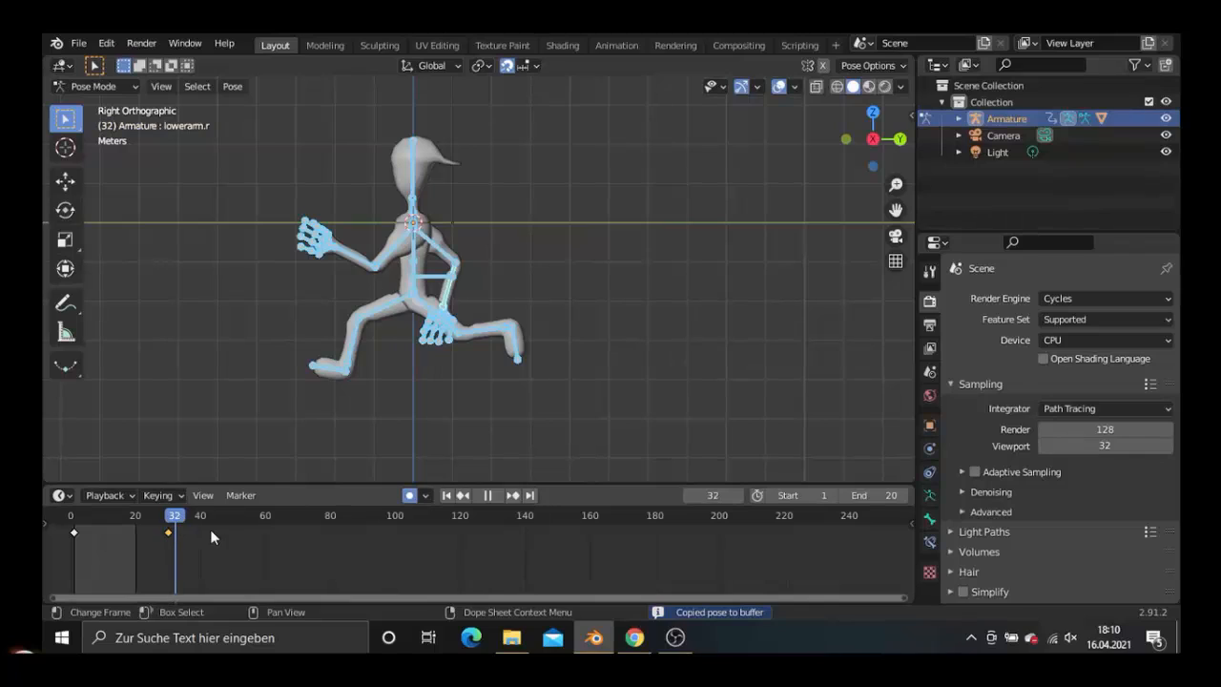
left_click_drag(256, 525, 265, 529)
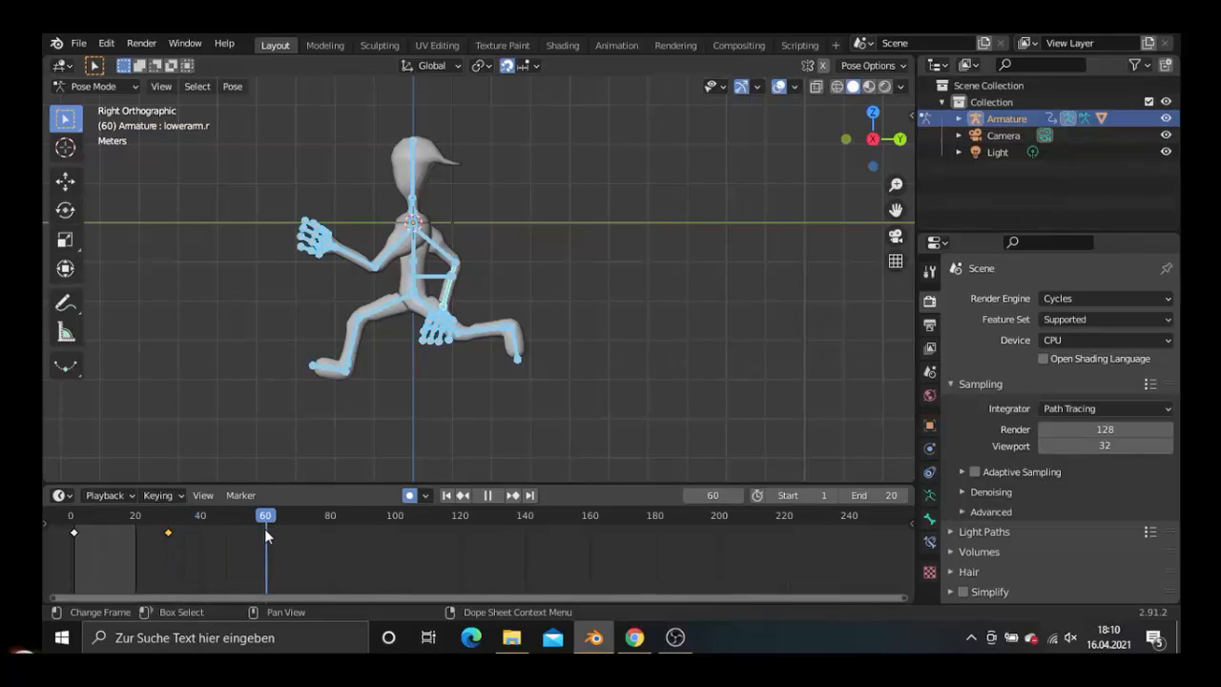
key("space")
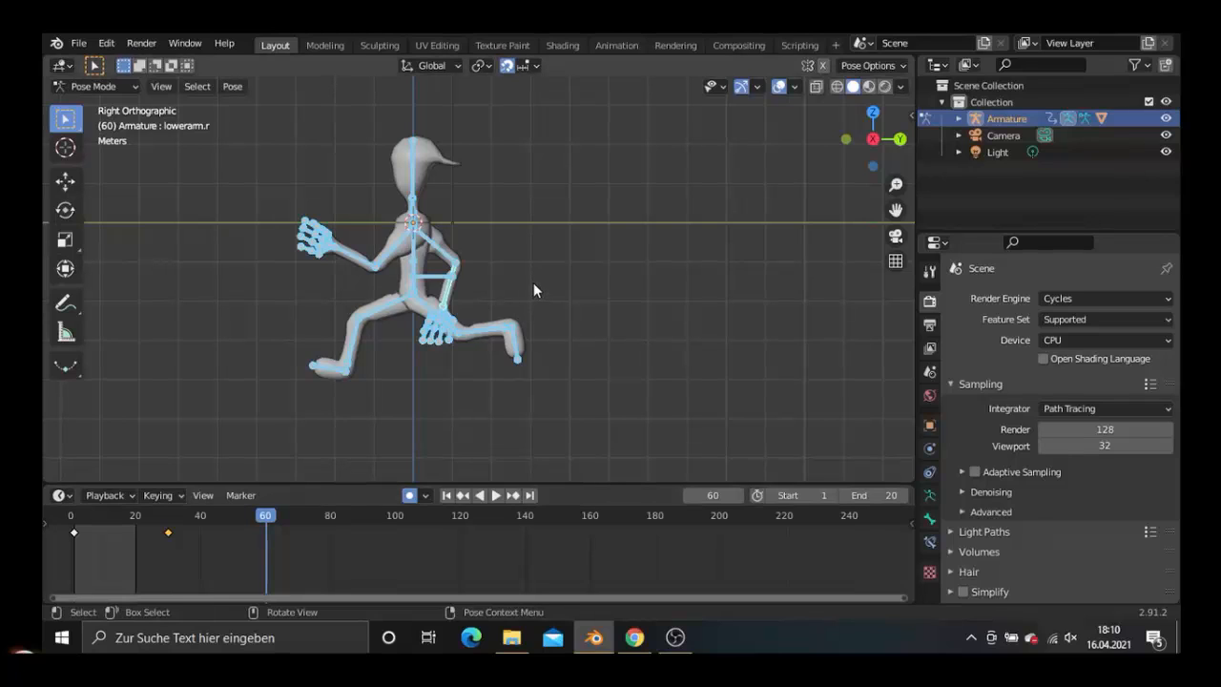
right_click(533, 282)
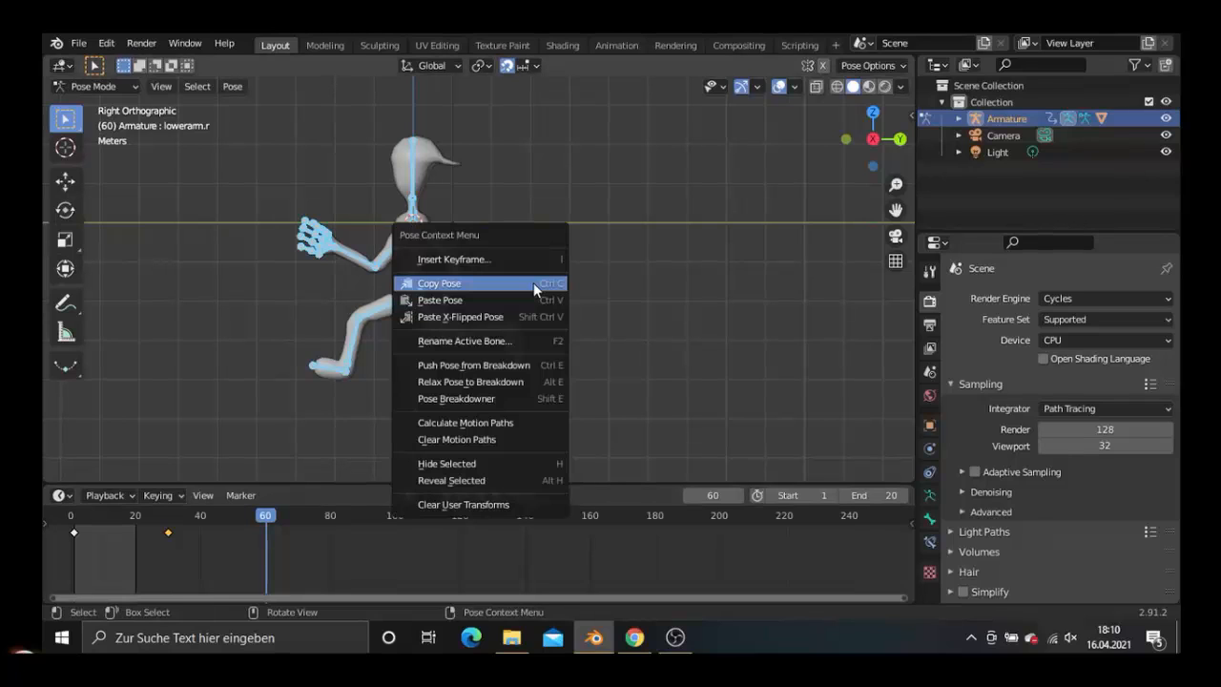
left_click(476, 311)
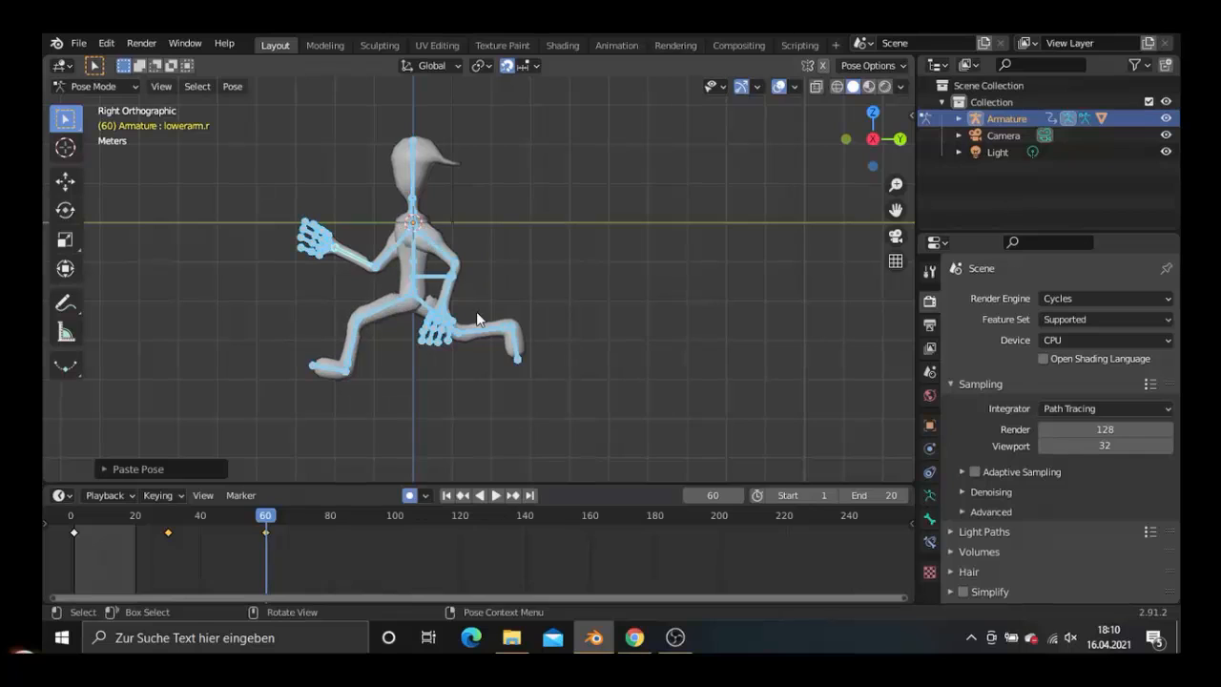
Step: Return to frame 30 and view the running pose from another angle
key("space")
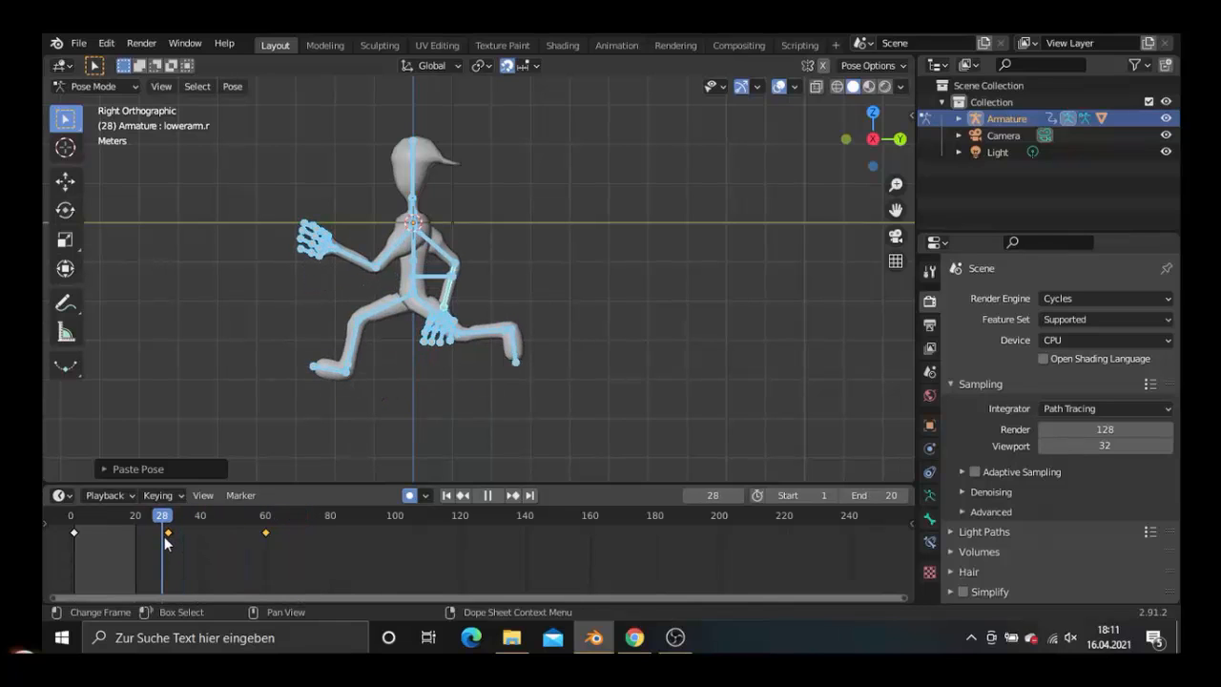
left_click_drag(164, 536, 167, 538)
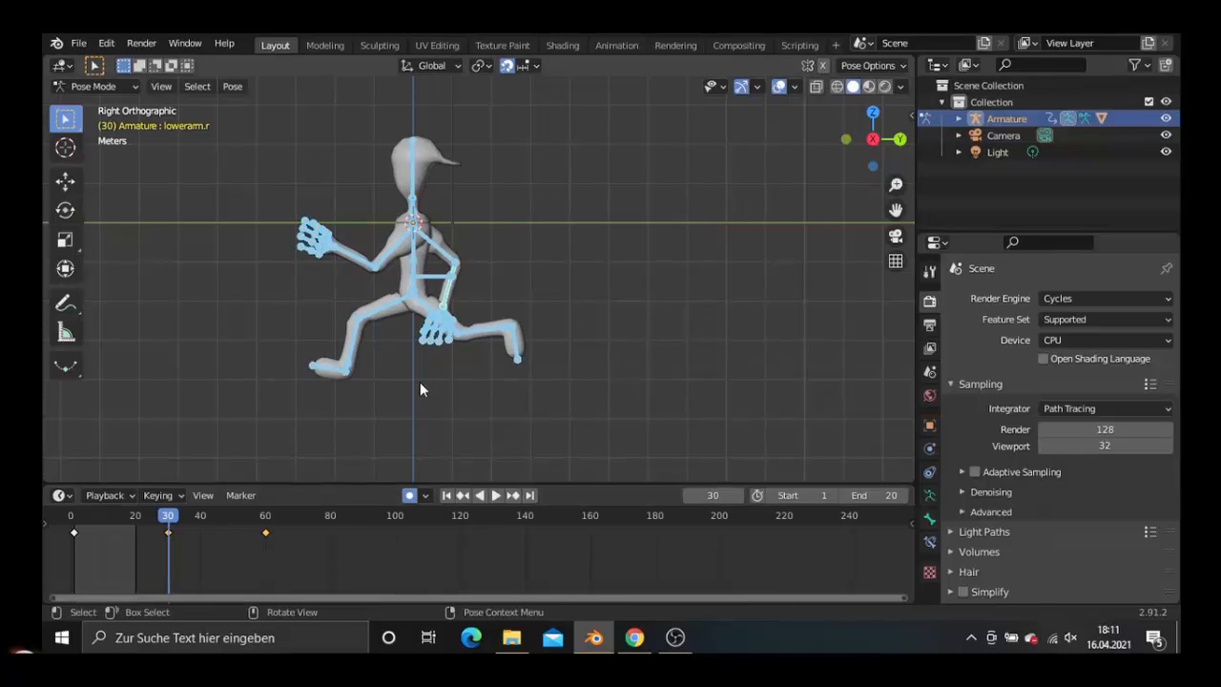
middle_click_drag(420, 381, 603, 397)
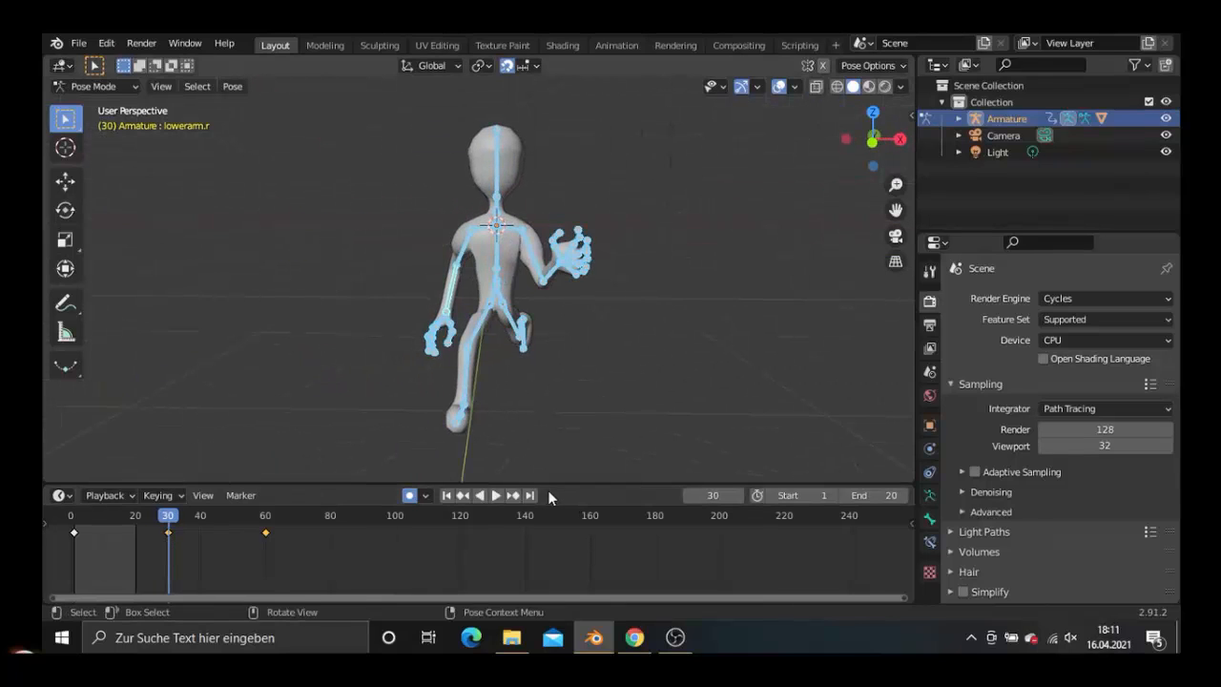
left_click(872, 496)
type("6")
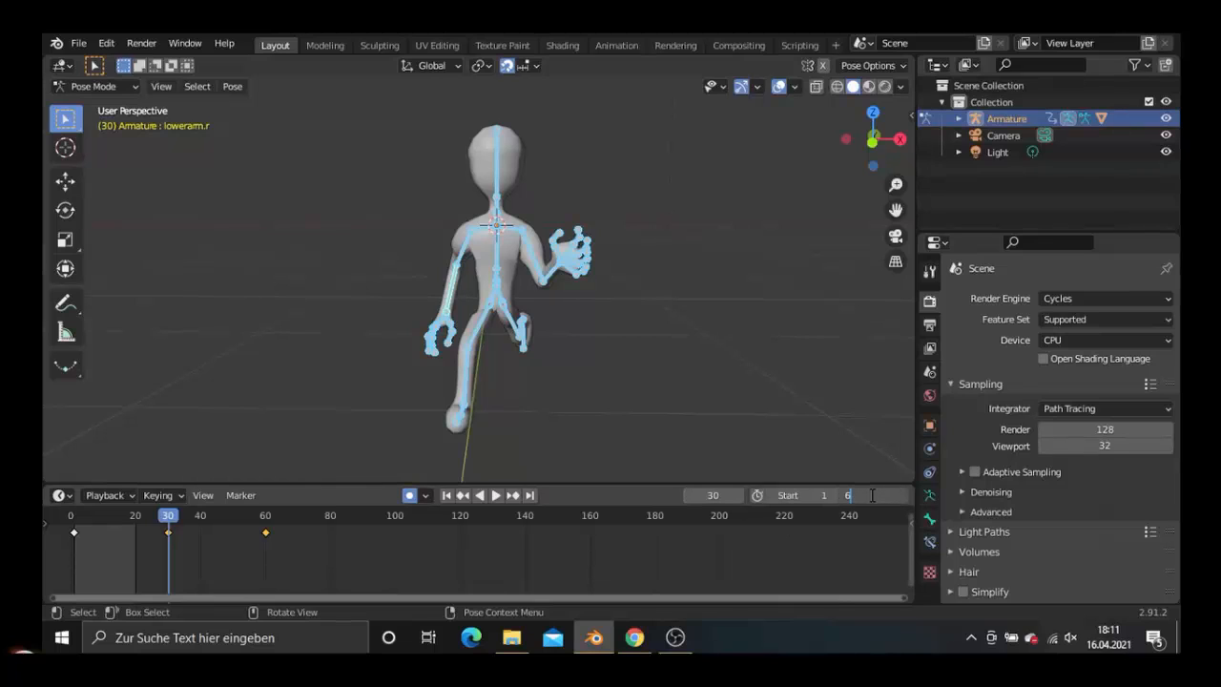
type("0")
key("Escape")
Step: Set the animation's end frame to 60 and play the animation to check the motion
middle_click_drag(522, 390, 697, 440)
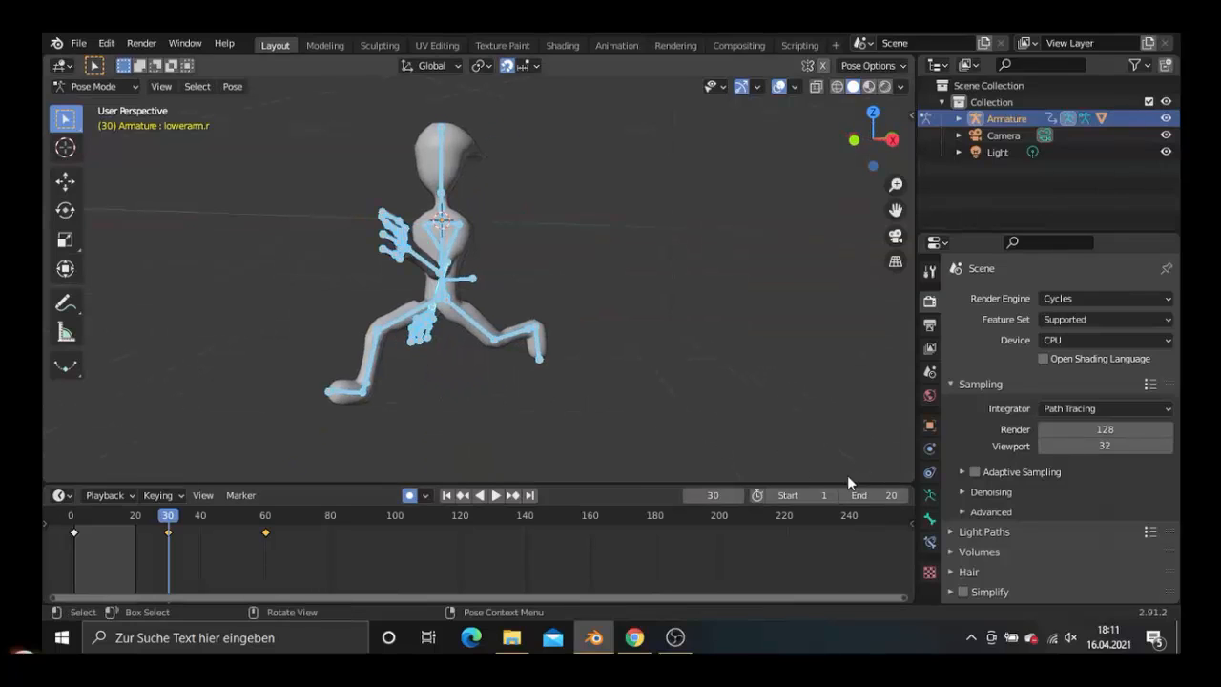
left_click(870, 495)
type("6")
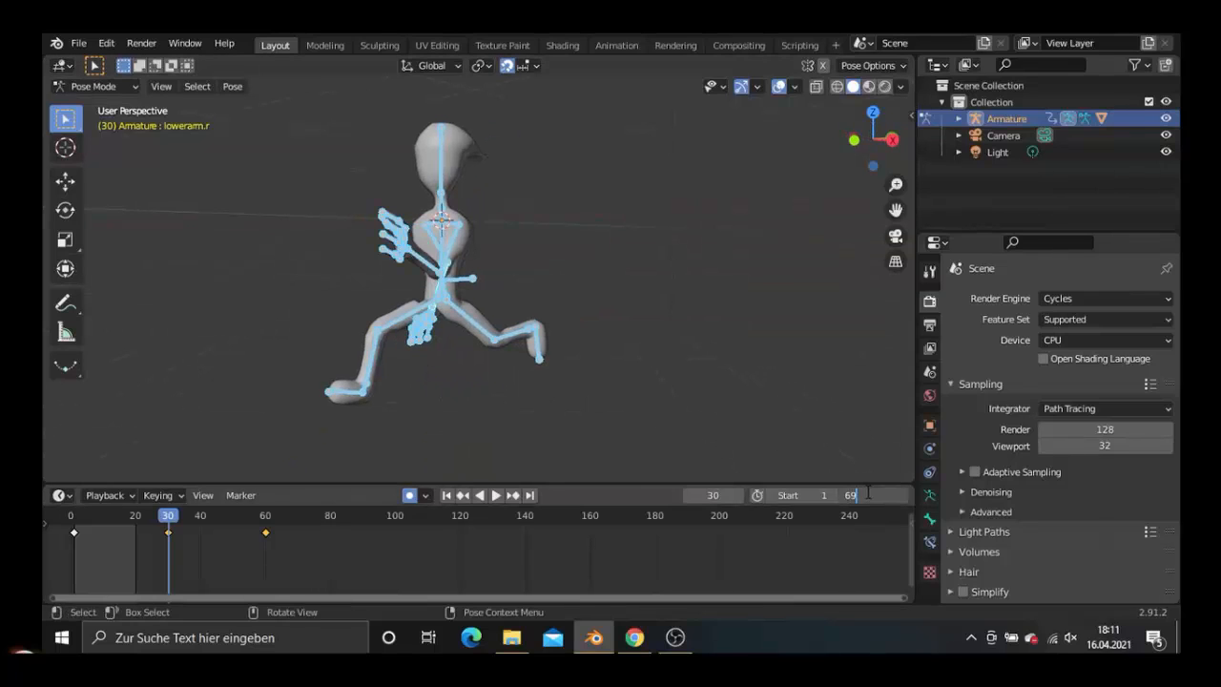
type("0")
key("Return")
left_click(497, 495)
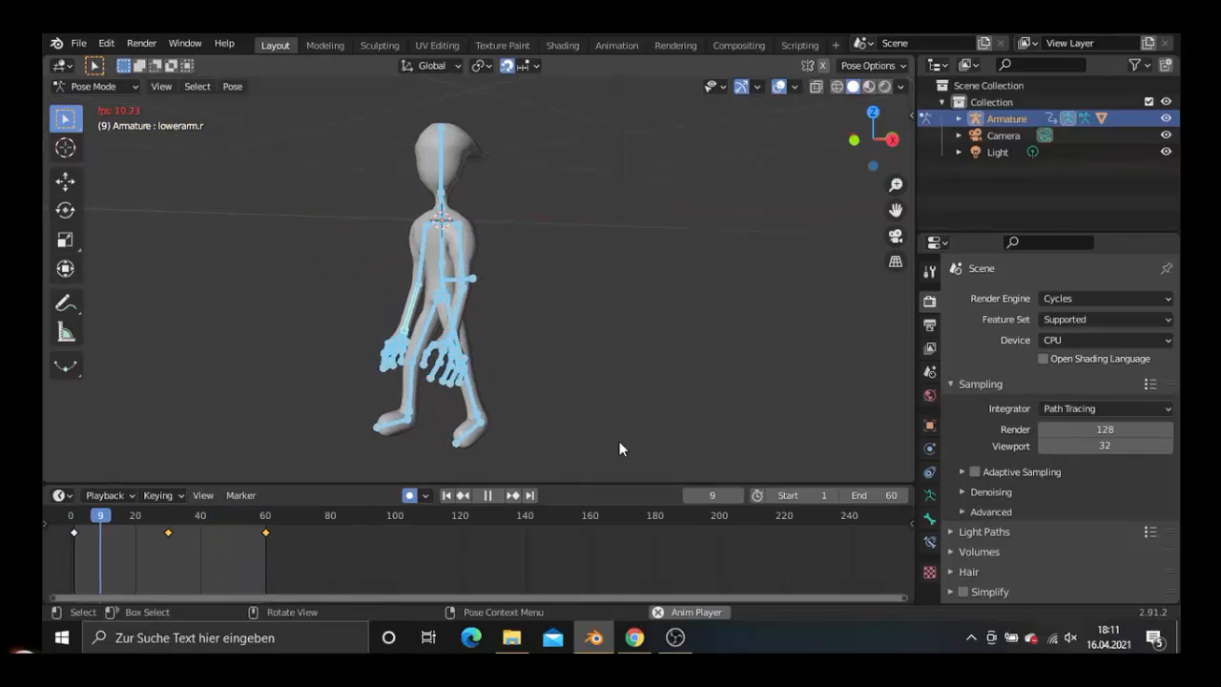
key("space")
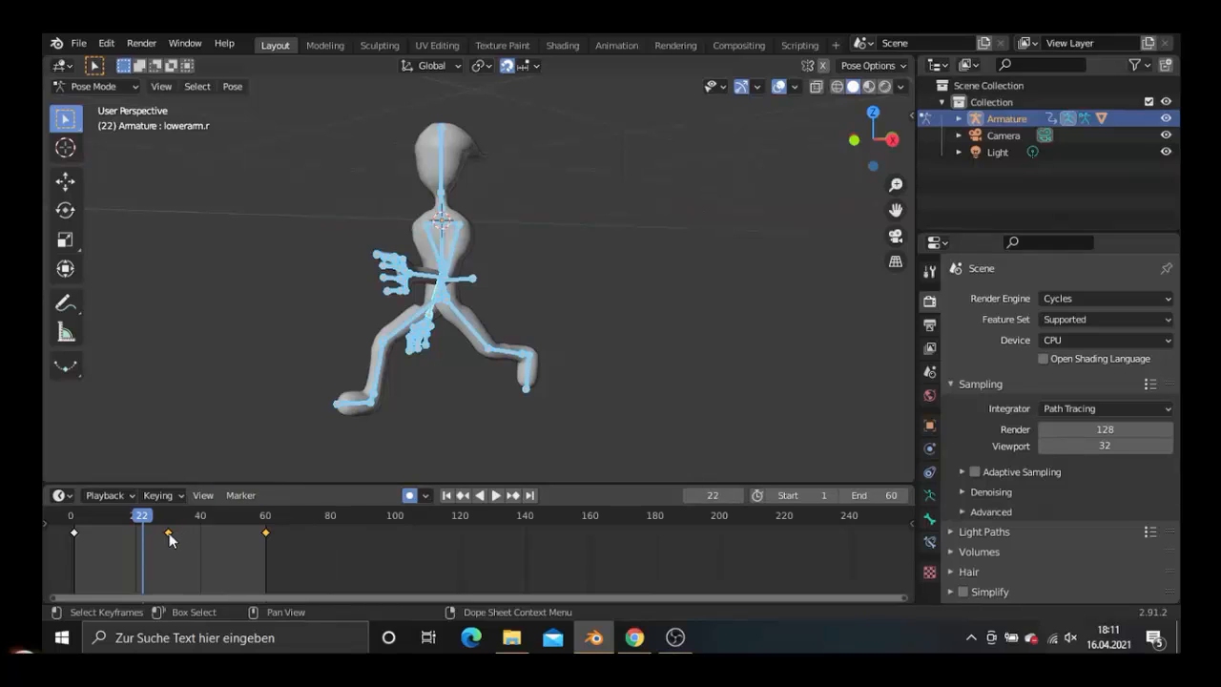
Step: Move the running-pose keyframe from frame 30 to frame 10 and the mirrored-pose keyframe to frame 20
key("shift+ctrl+space")
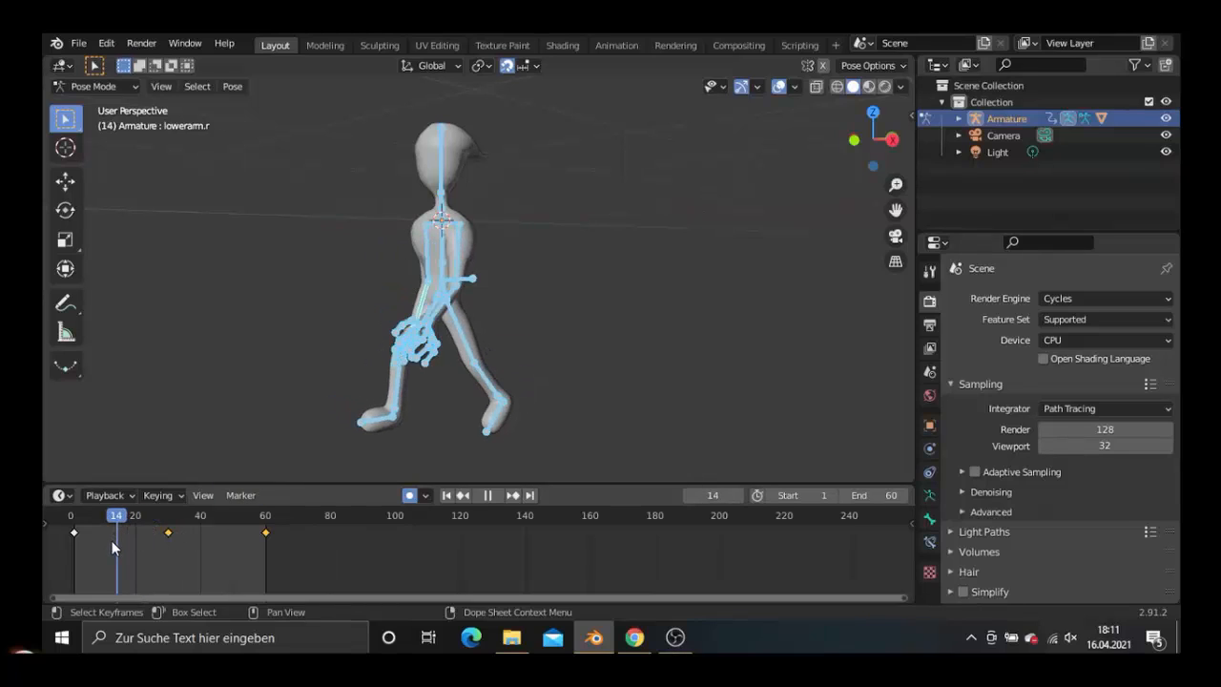
key("space")
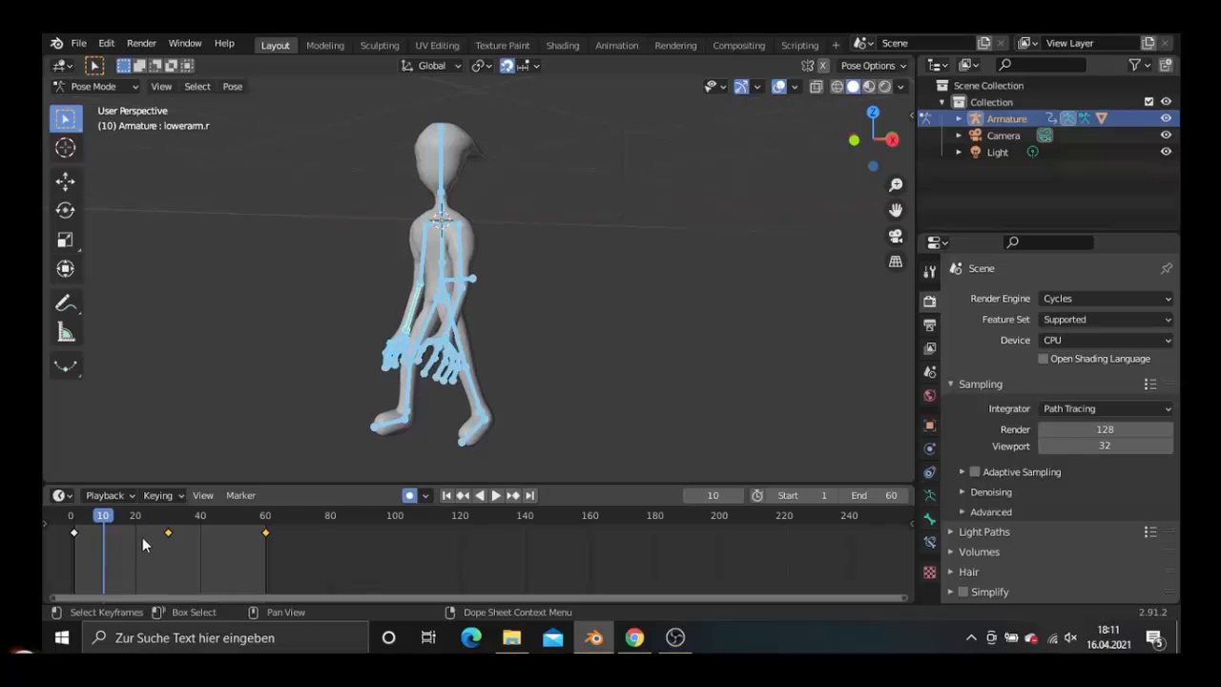
left_click_drag(166, 531, 103, 545)
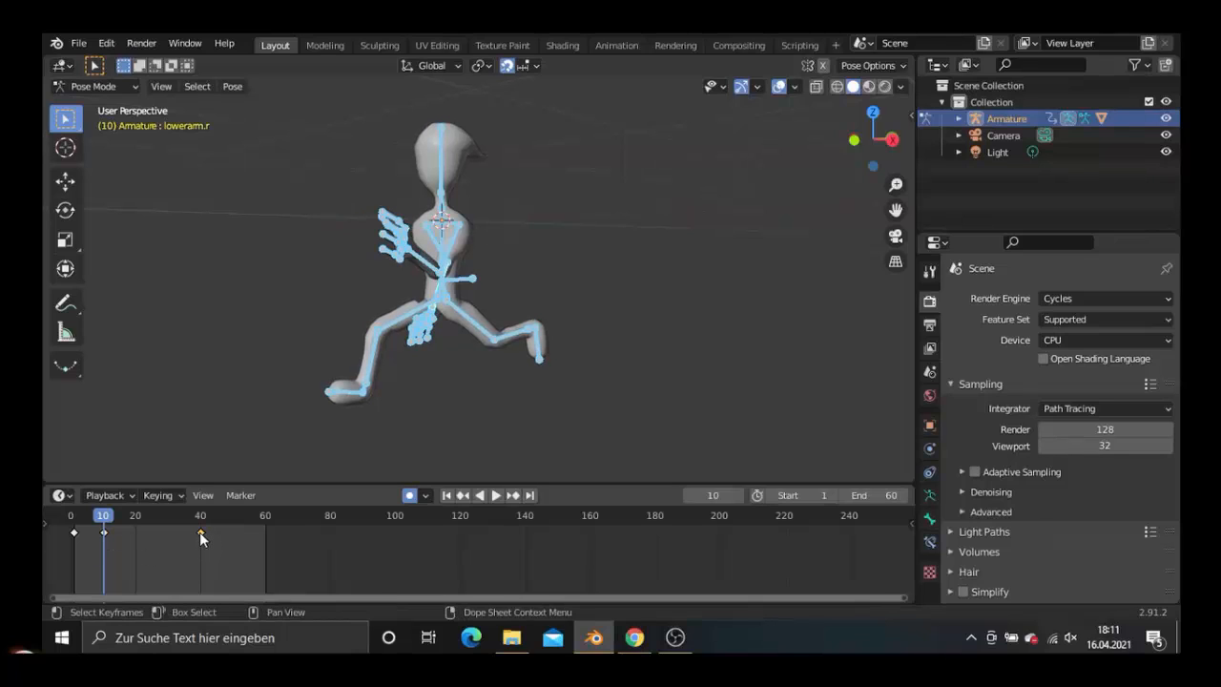
left_click_drag(199, 532, 136, 537)
Step: Set the animation's end frame to 20 and play the shortened run to check its speed
left_click(863, 497)
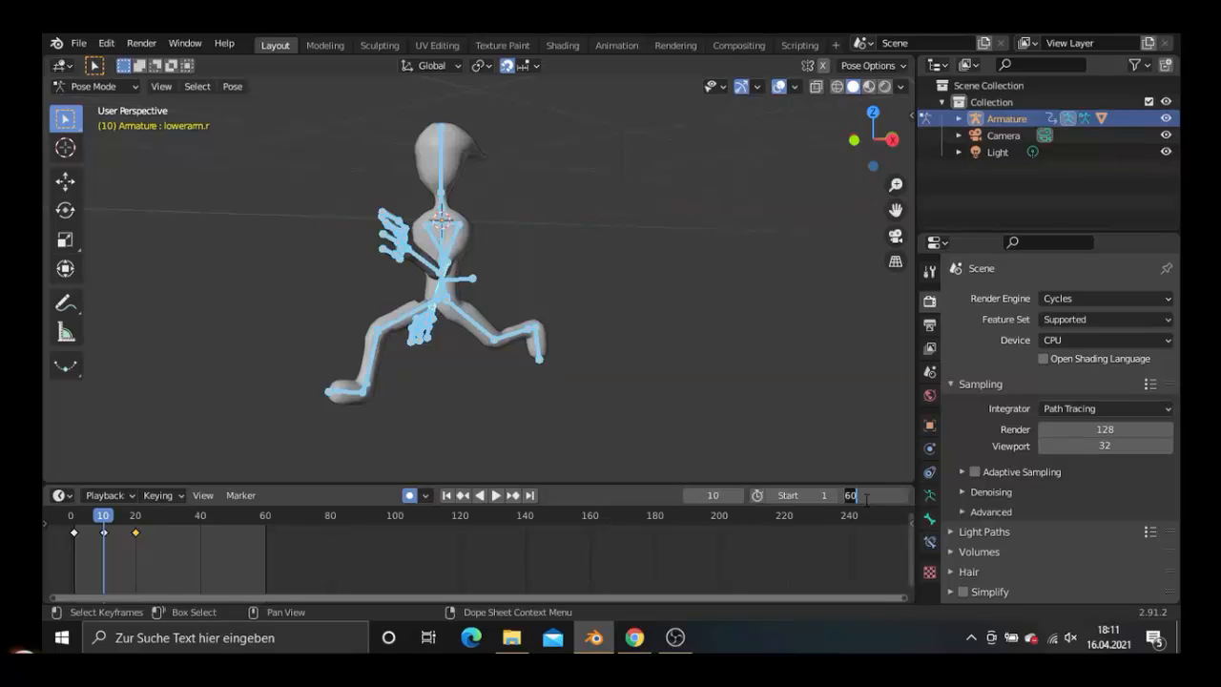
type("20")
key("Return")
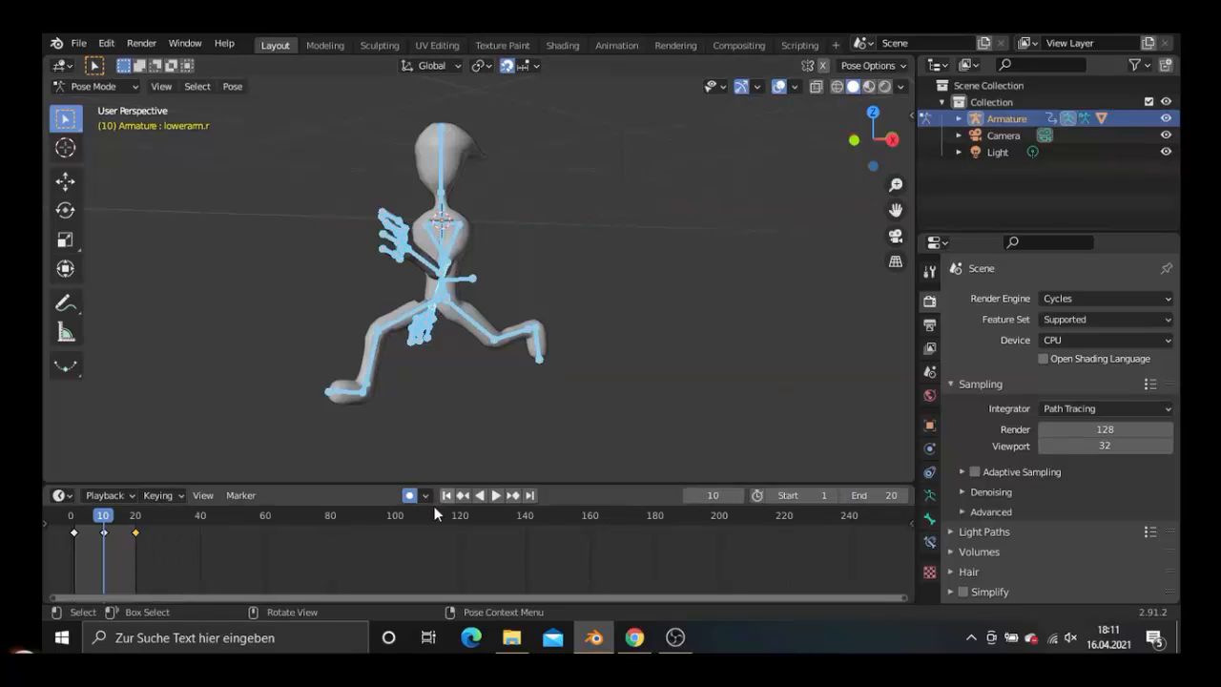
left_click(494, 496)
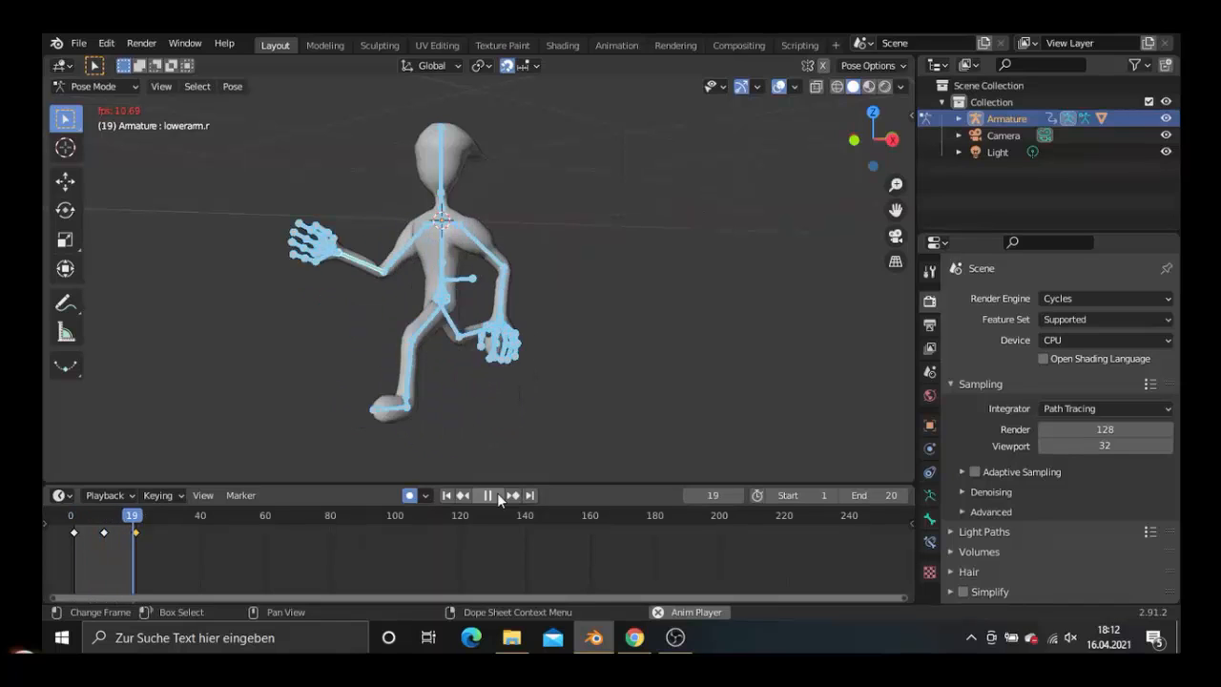
left_click(489, 495)
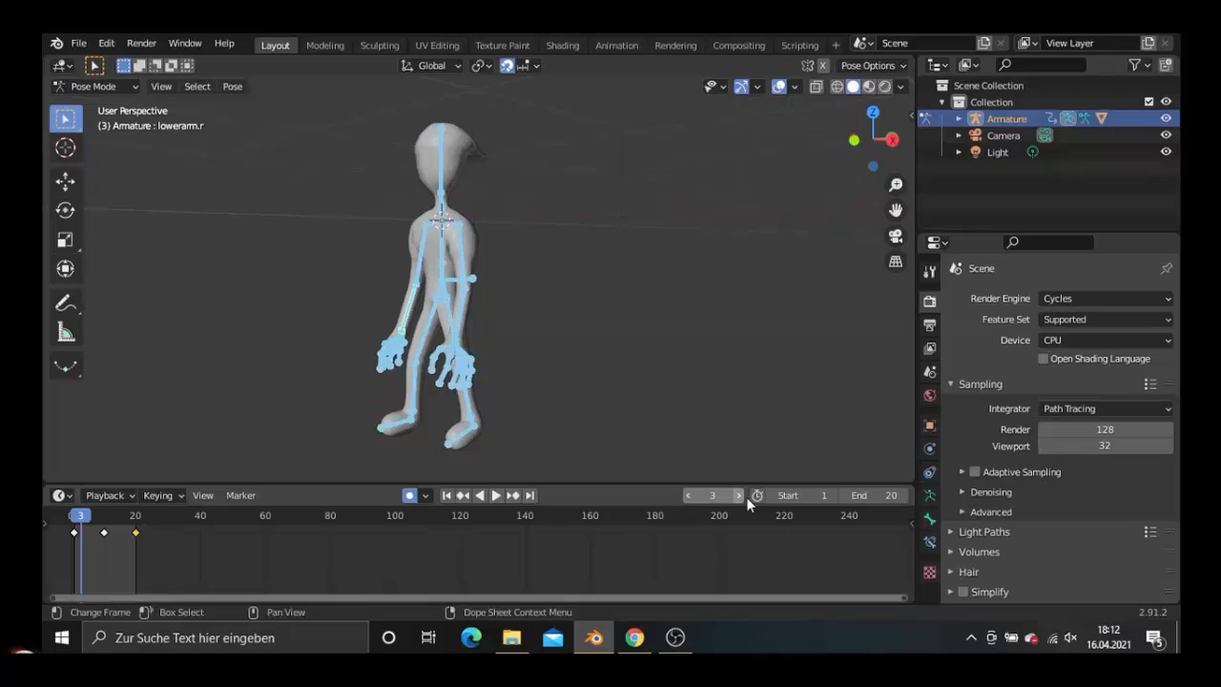
Step: Set the animation's start frame to 10 and play the run from there
left_click(808, 497)
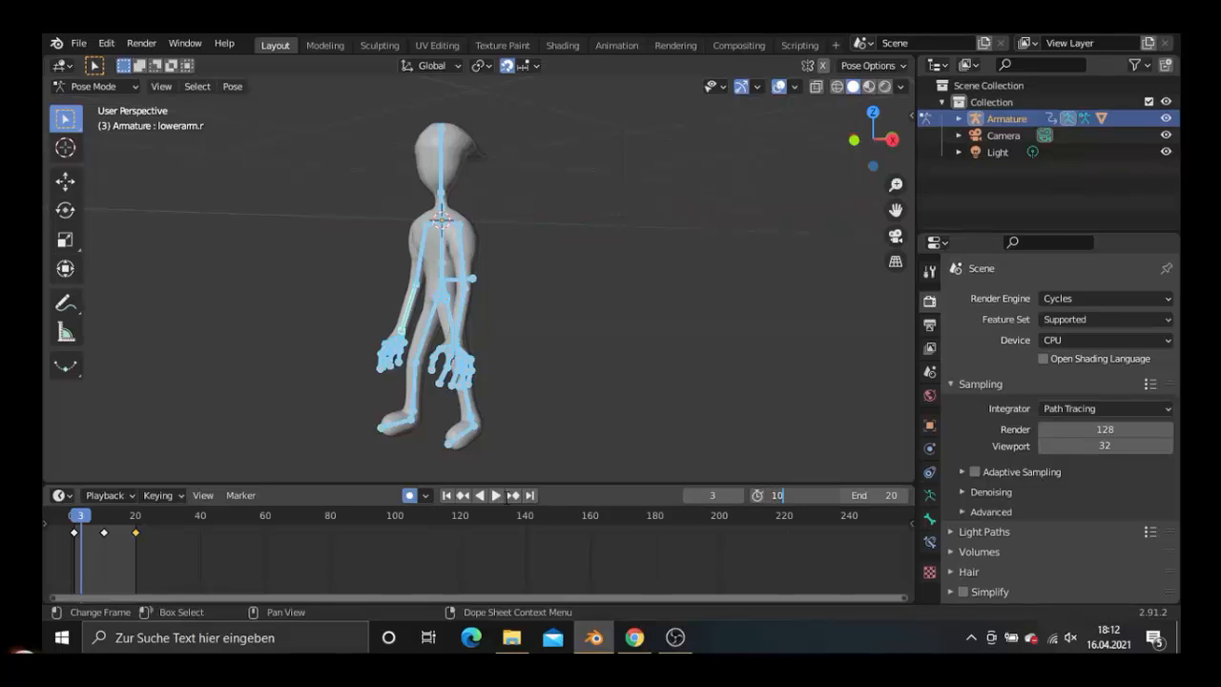
left_click(496, 495)
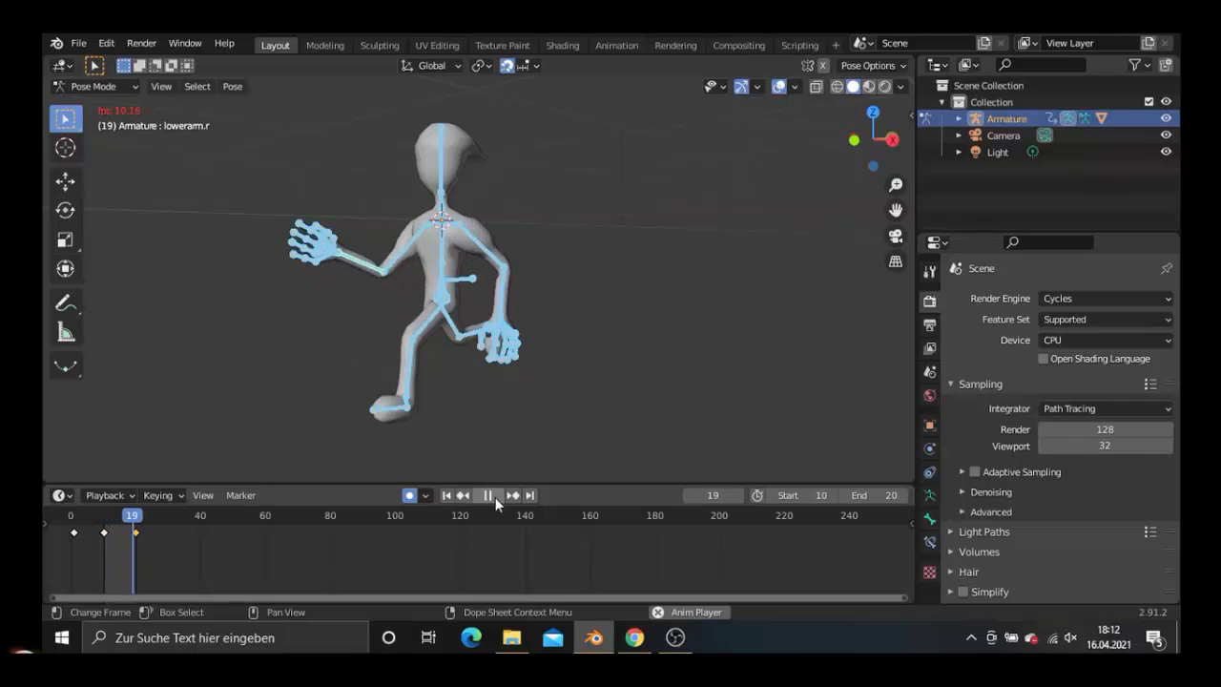
left_click(495, 497)
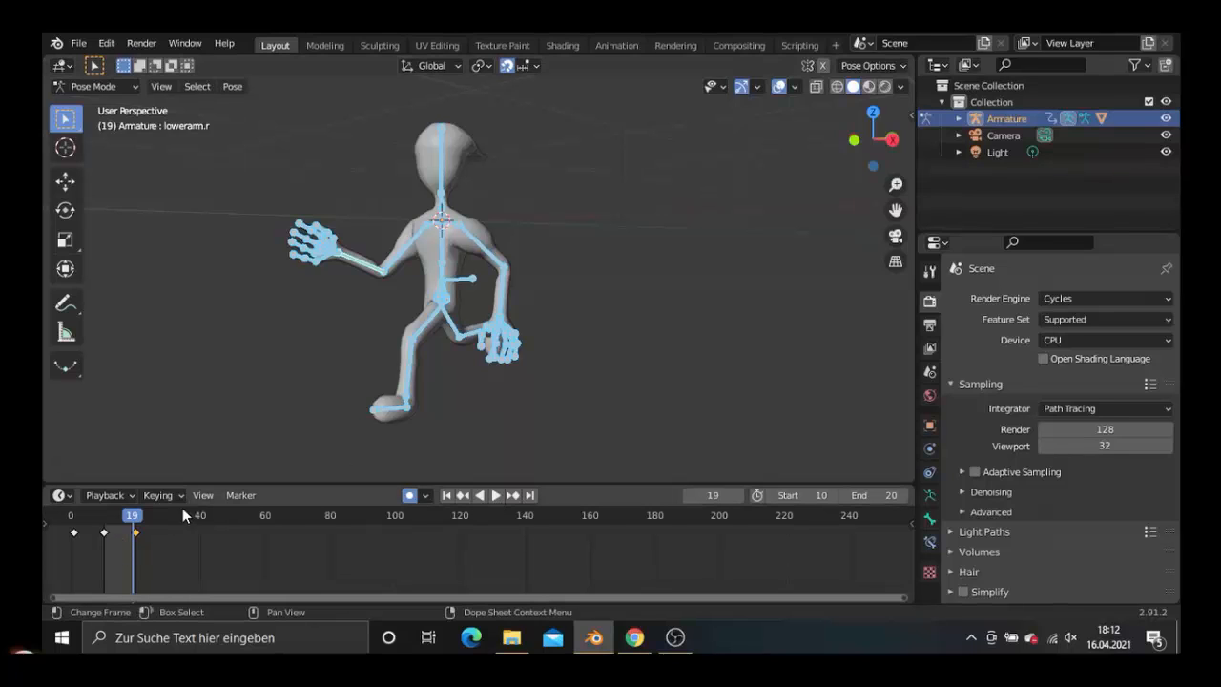
Step: Copy the running pose of all bones at frame 10 and paste it unflipped at frame 30
key("space")
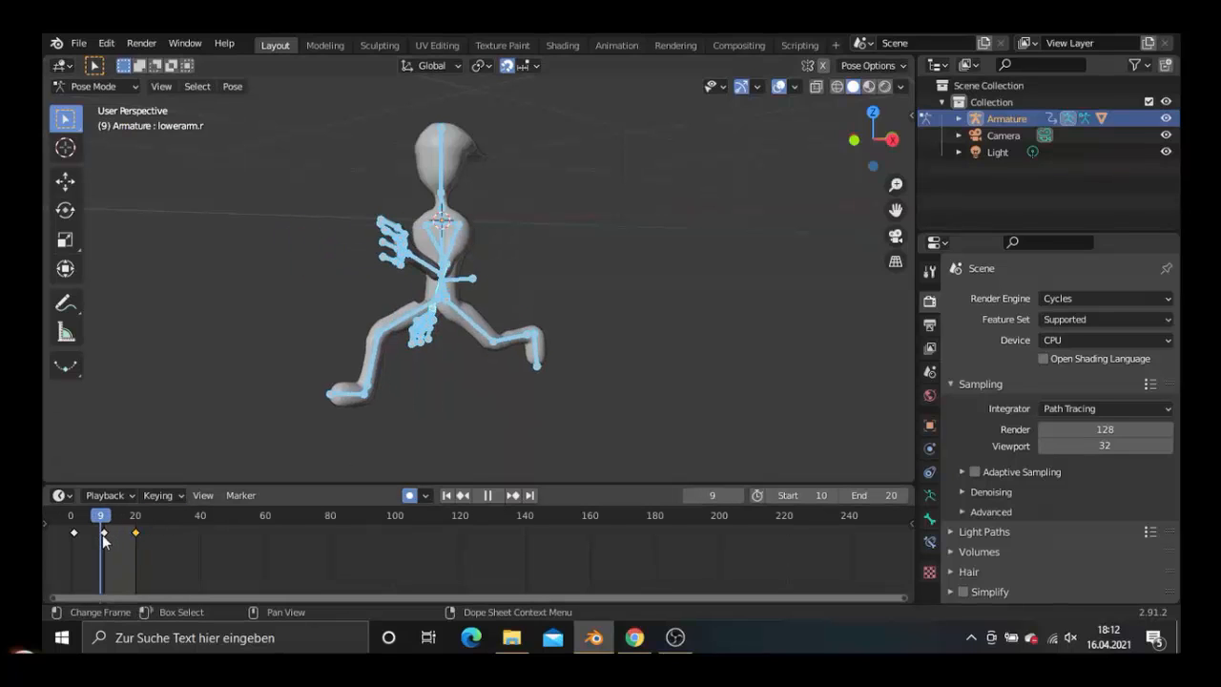
key("space")
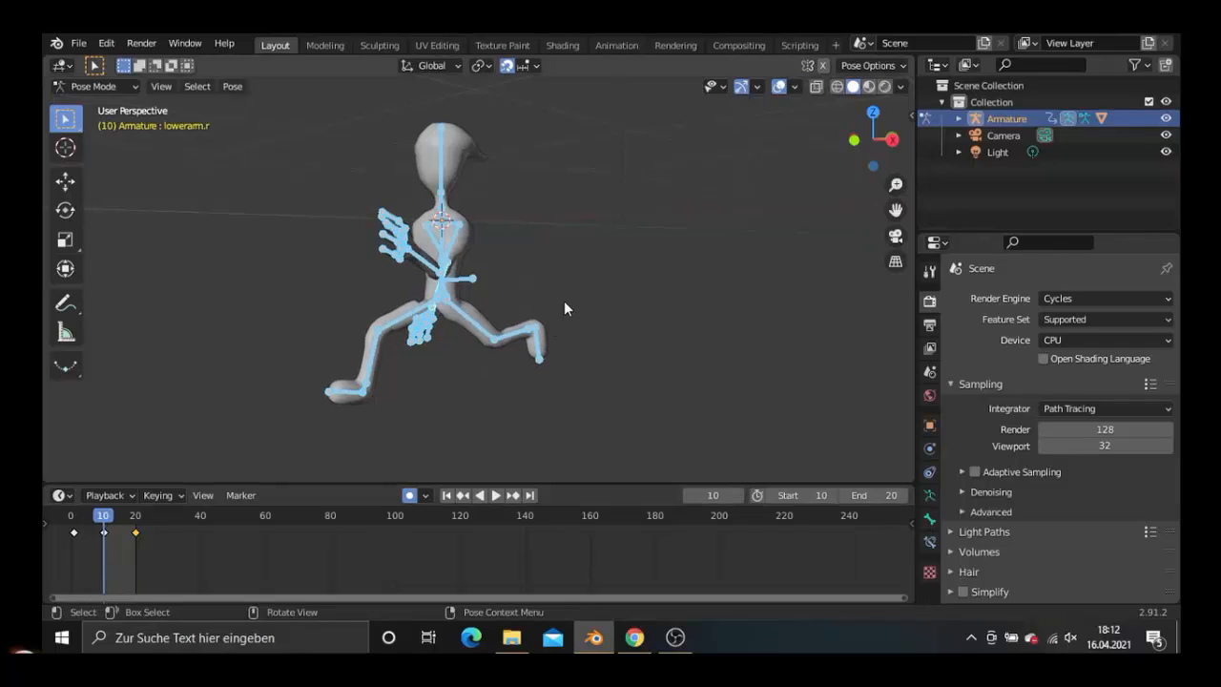
right_click(565, 304)
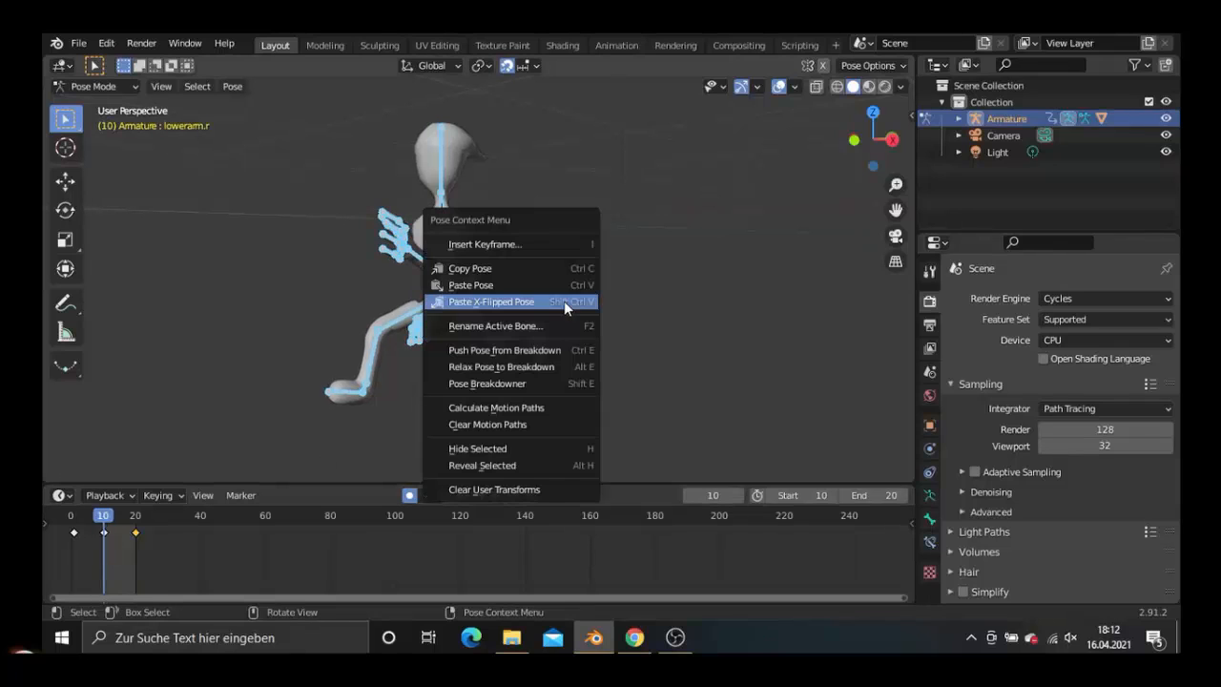
left_click(484, 270)
key("space")
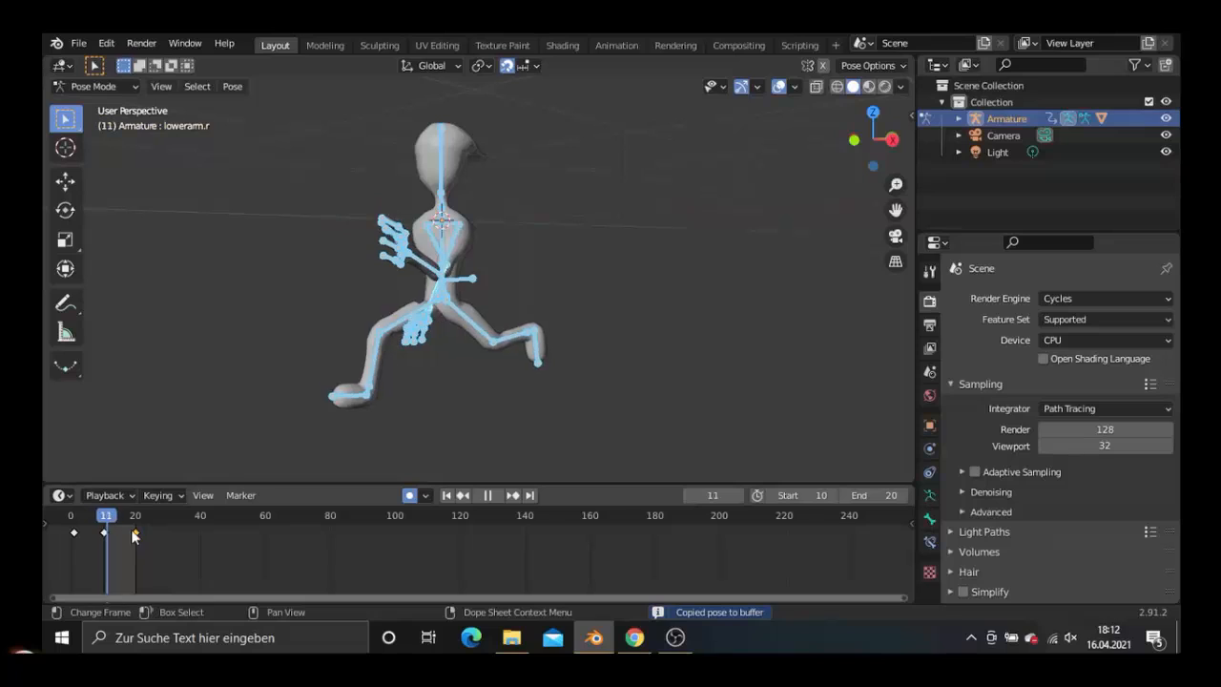
left_click_drag(162, 540, 168, 547)
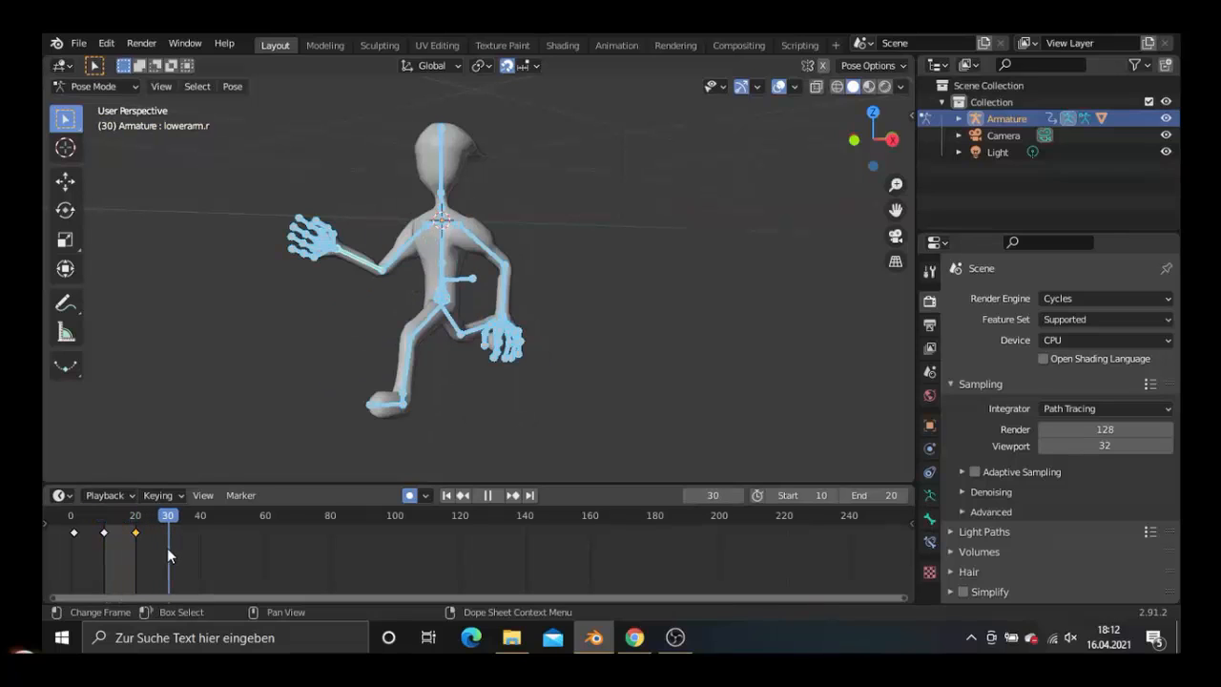
right_click(606, 272)
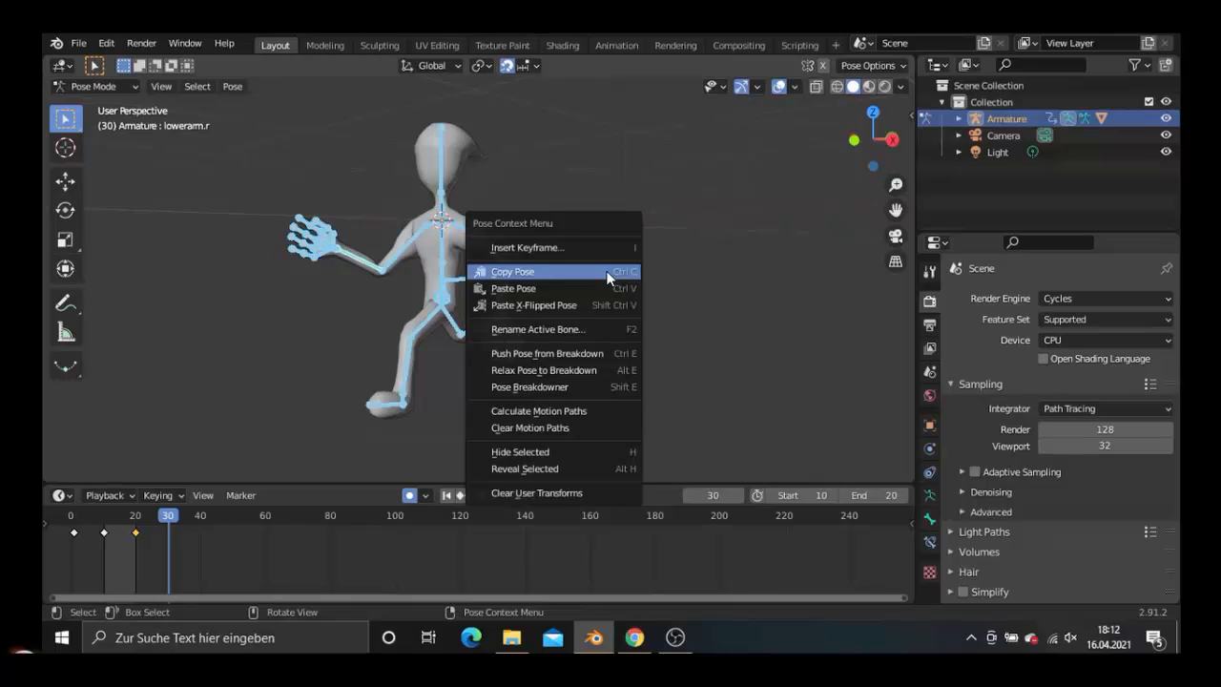
left_click(565, 289)
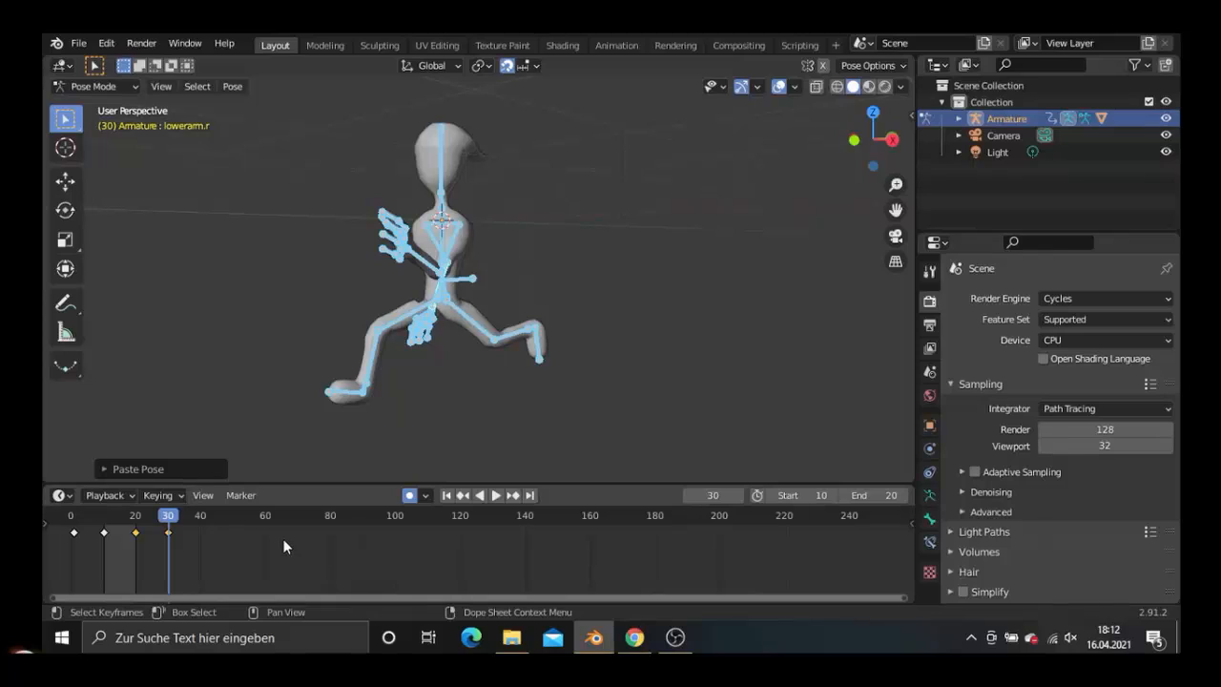
Step: Set the animation's end frame to 29
left_click(868, 496)
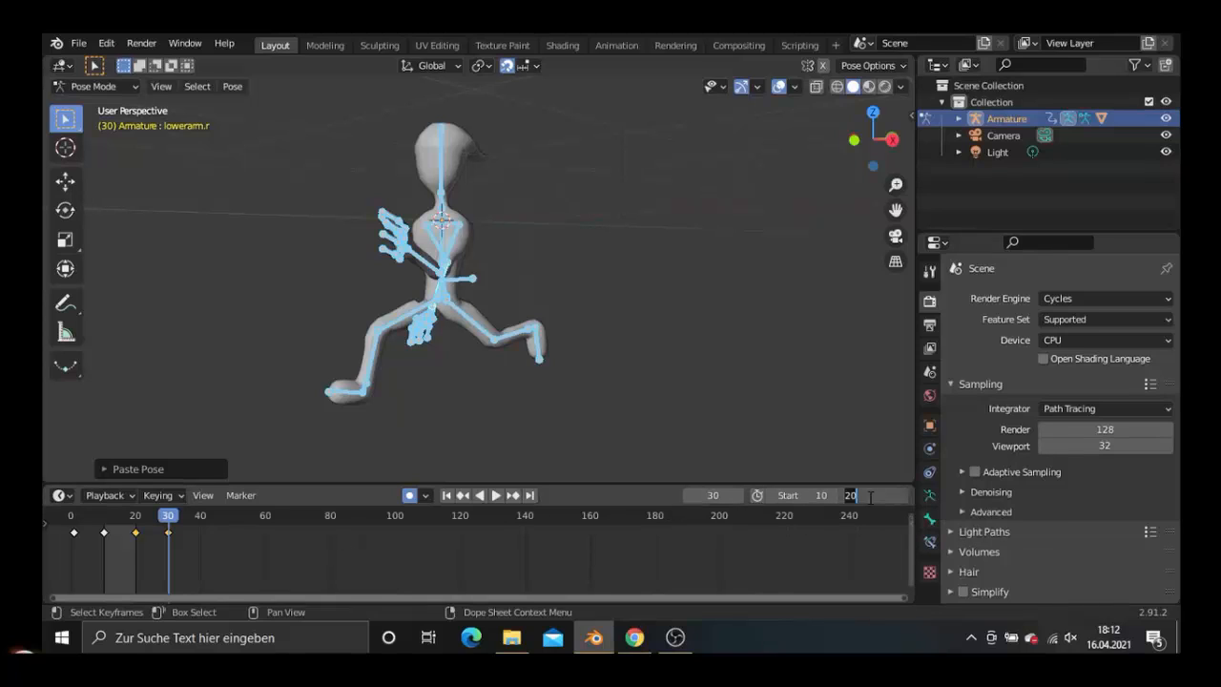
type("29")
key("Return")
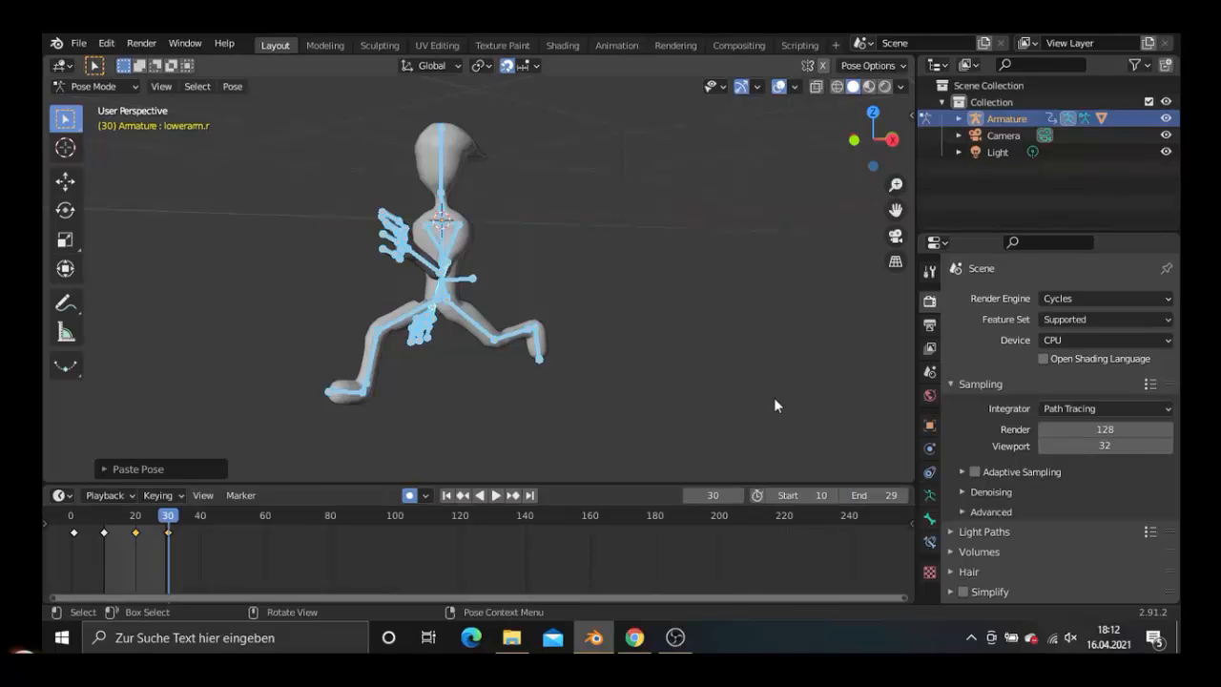
Step: Play the run cycle from frame 10 to 29 to check the loop, and stop the playback
left_click(495, 497)
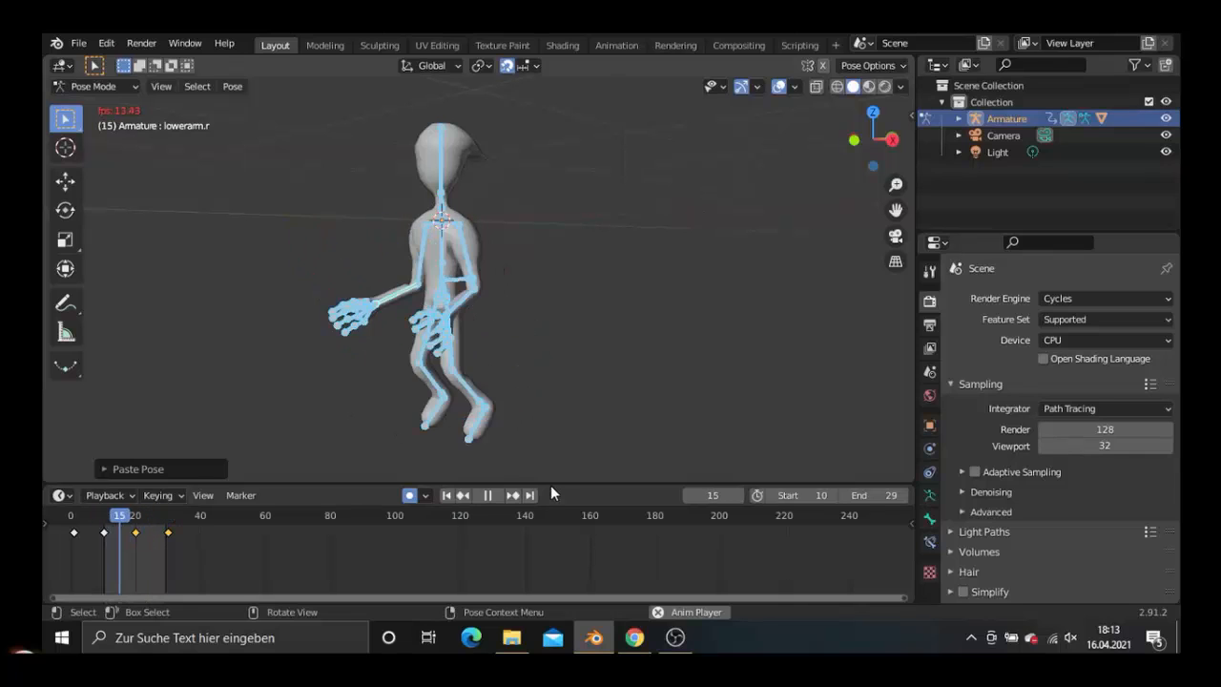
left_click(490, 495)
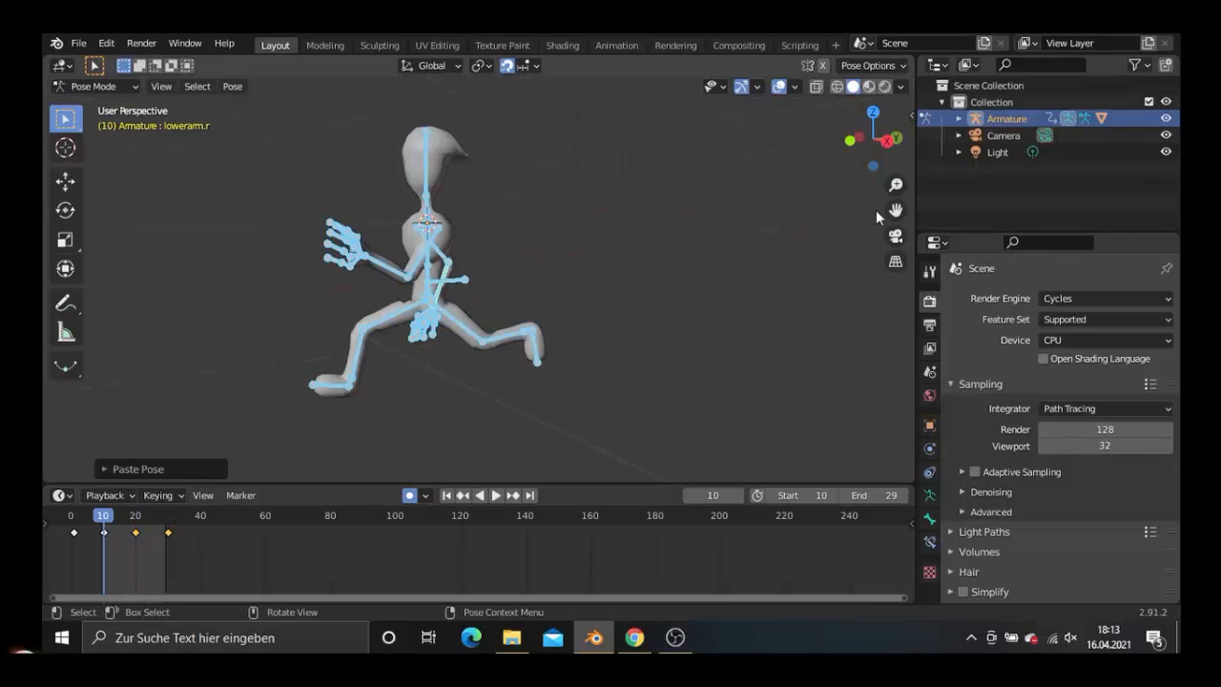
Step: Select the armature together with its whole hierarchy, including the character mesh, and bring up the available export formats
right_click(999, 121)
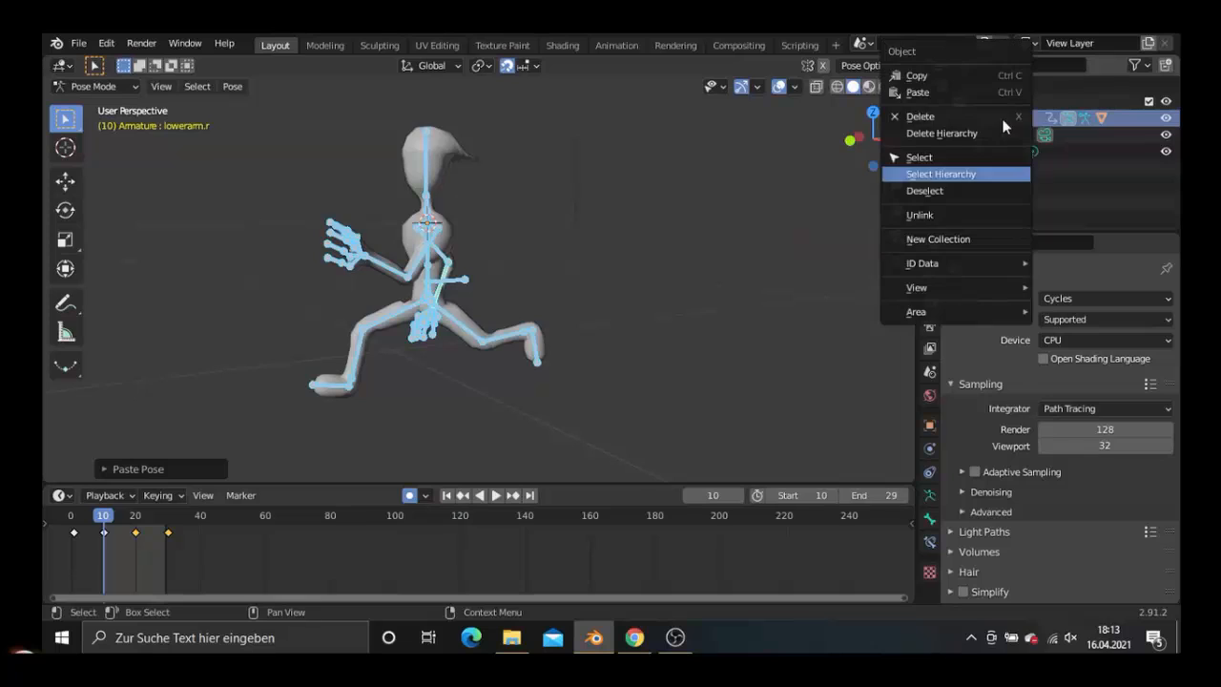
left_click(970, 172)
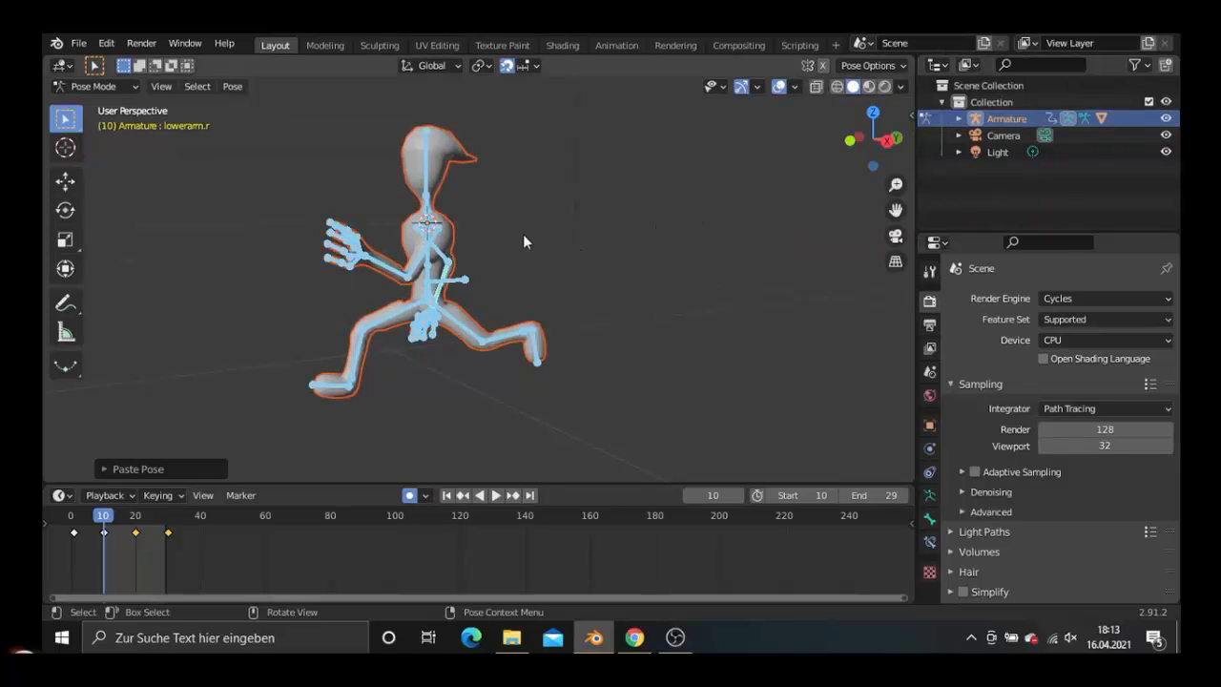
left_click(76, 45)
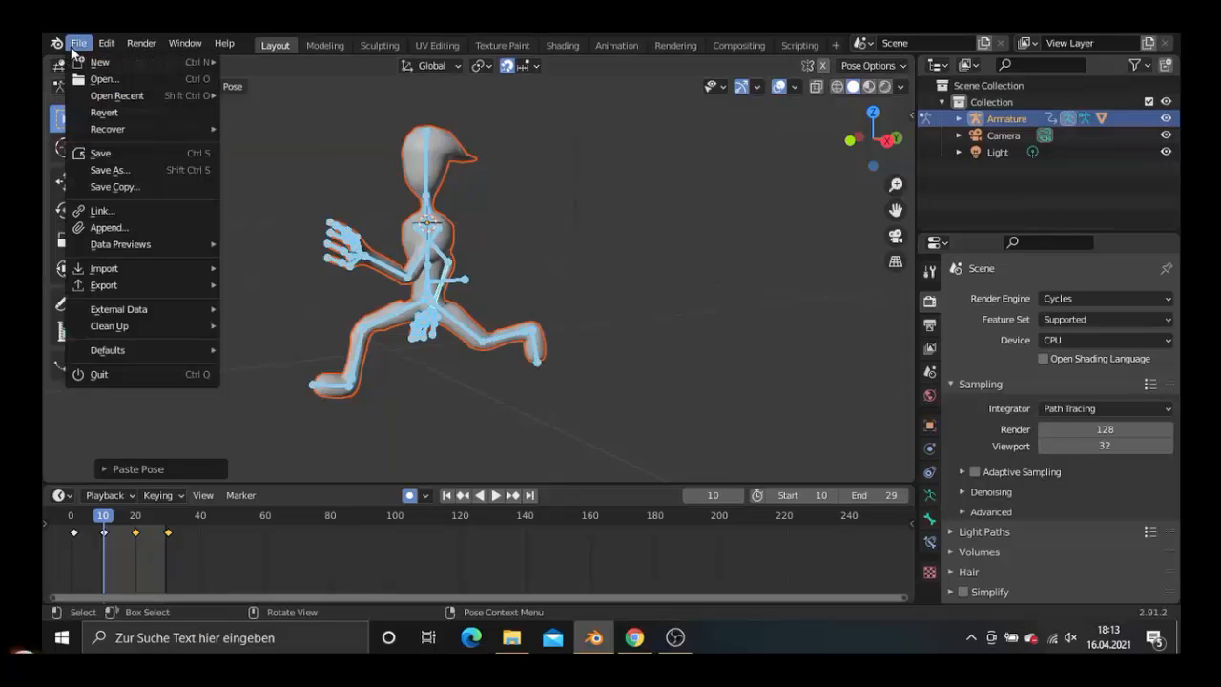
mouse_move(135, 285)
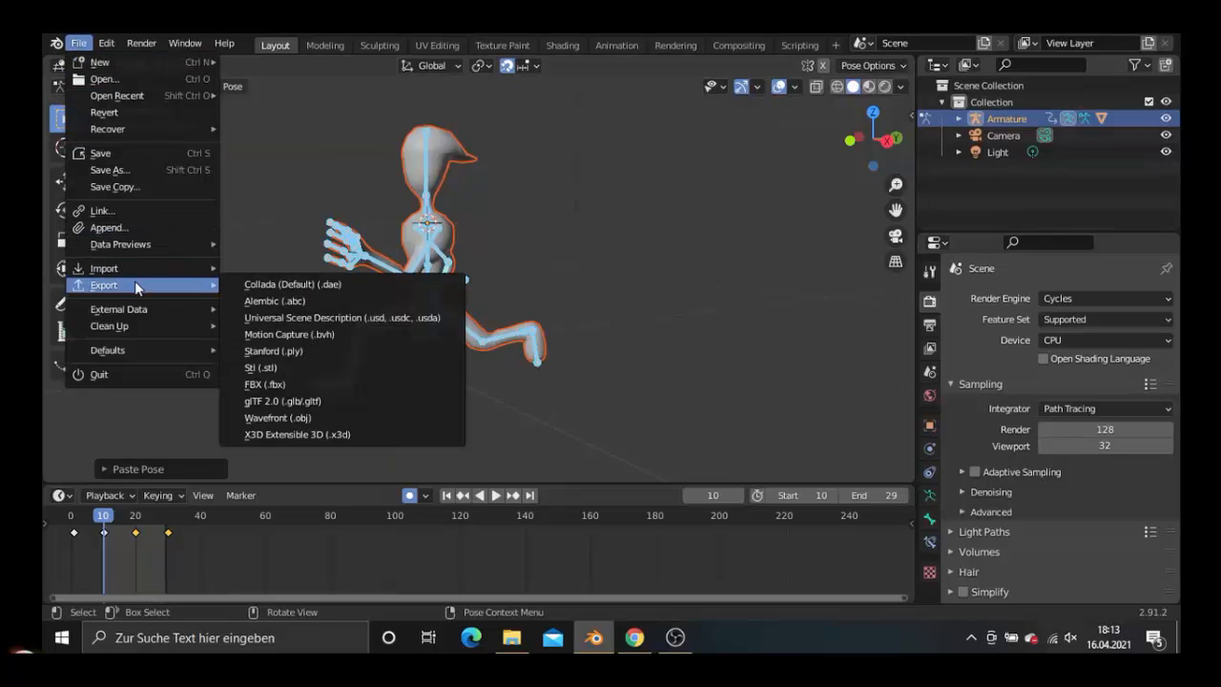